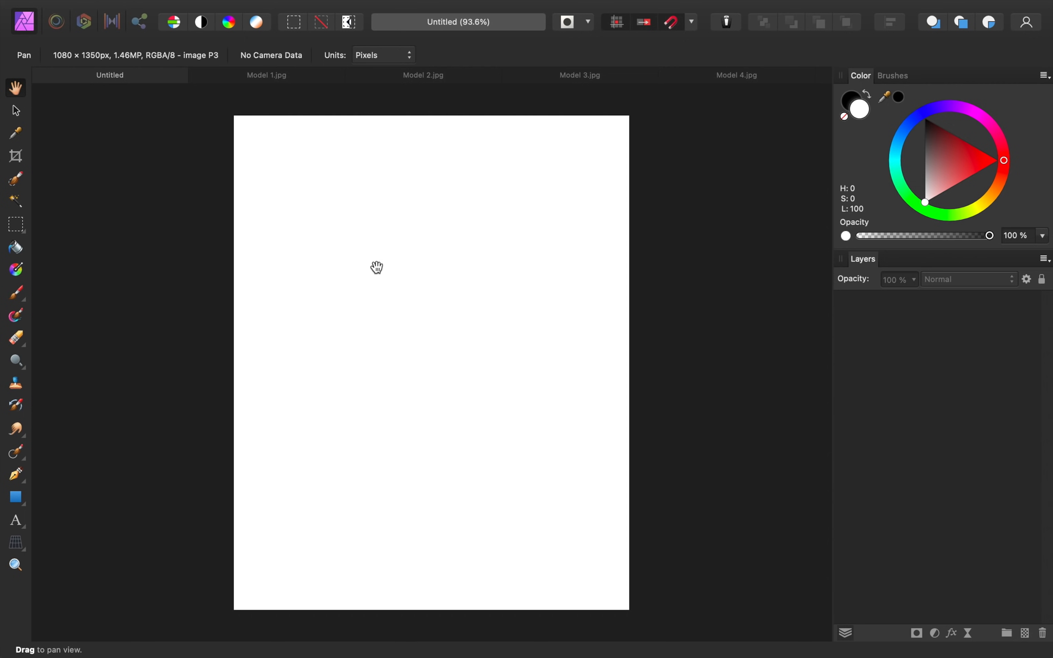
- Copy the photos from Model 1.jpg and Model 2.jpg and paste each into the Untitled document as a layer
left_click(285, 82)
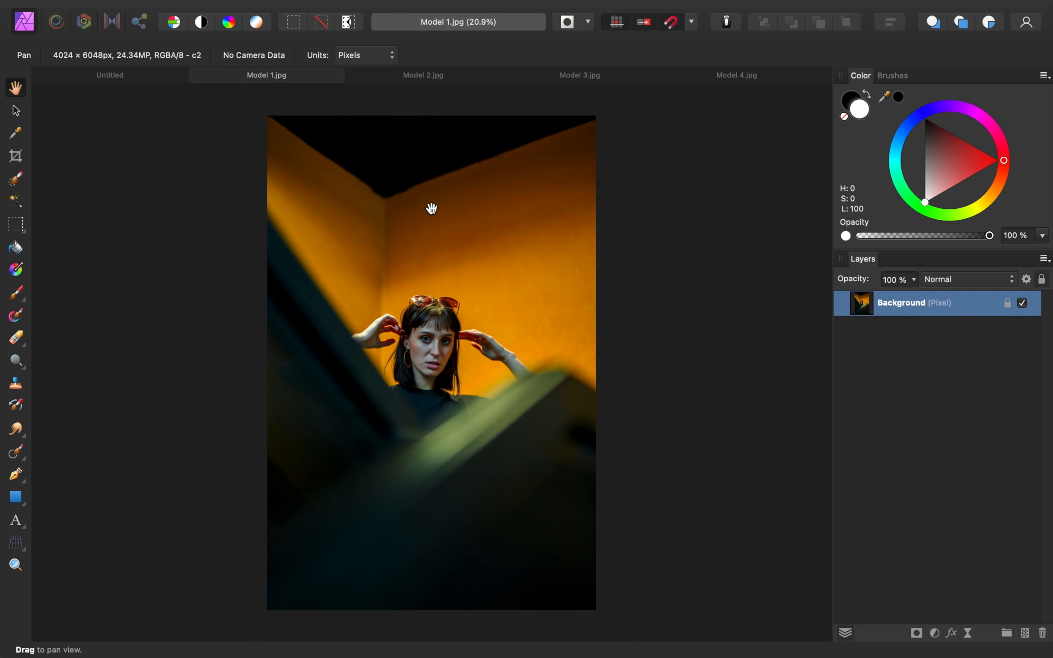
key("super+c")
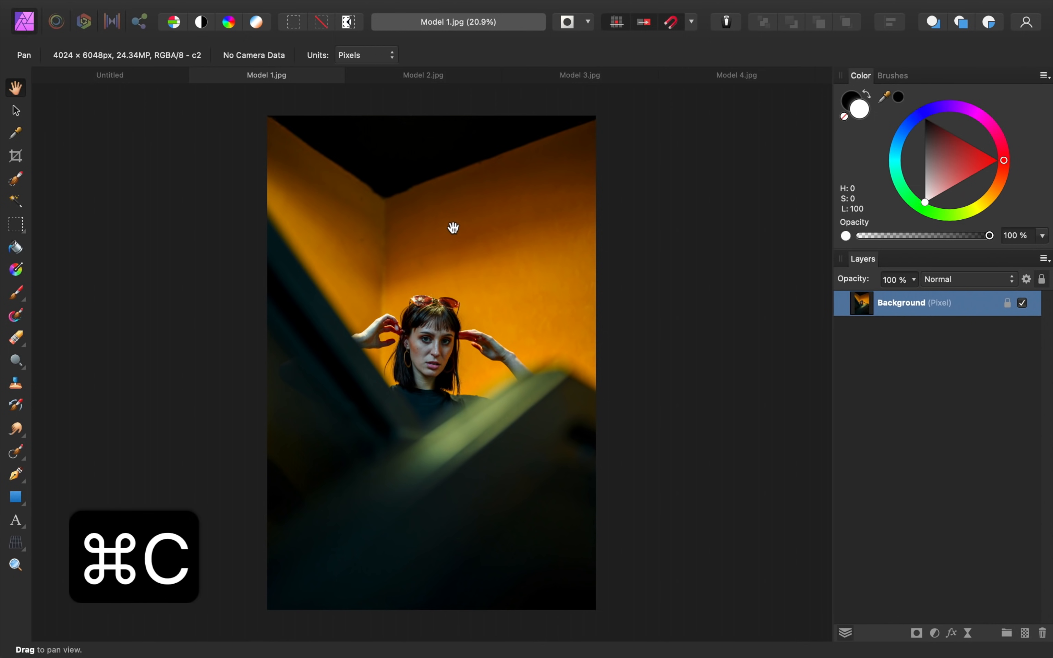
left_click(142, 83)
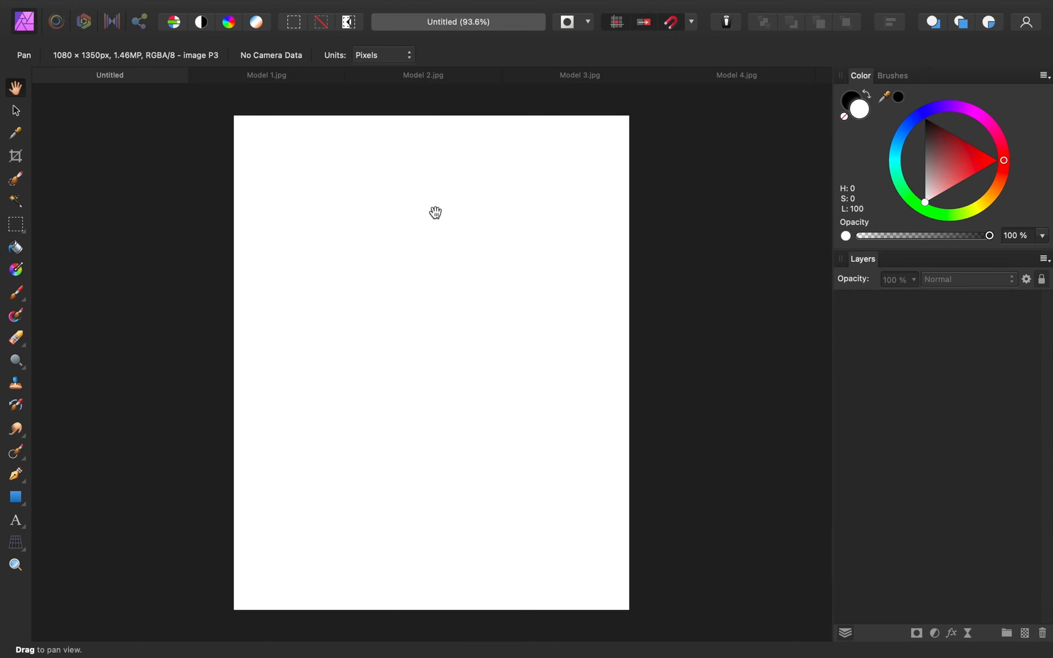
key("super+v")
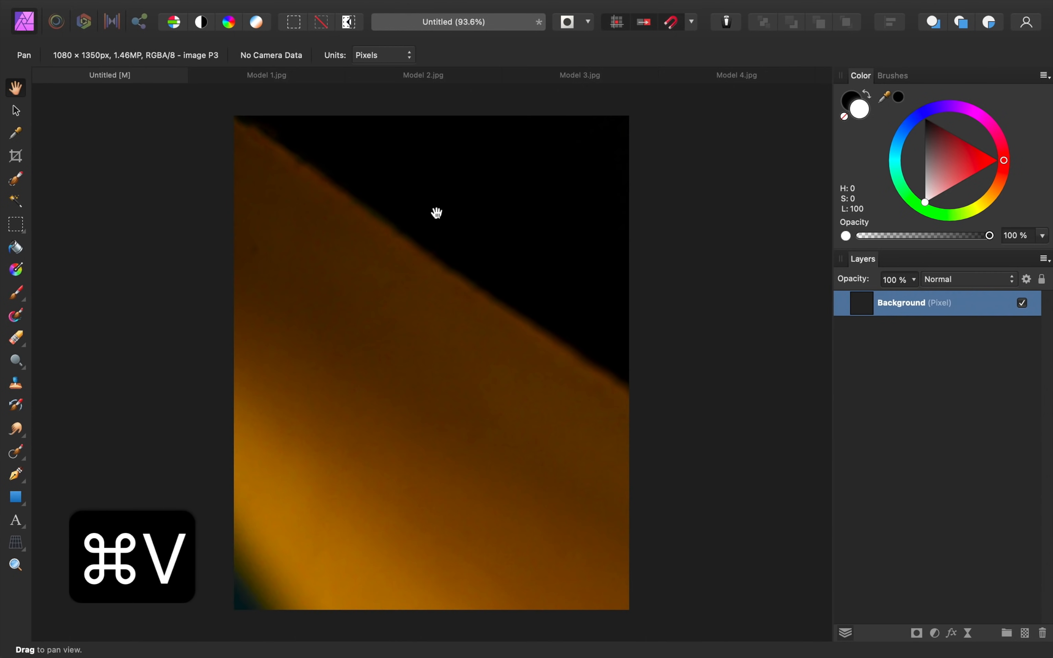
left_click(408, 77)
key("super+c")
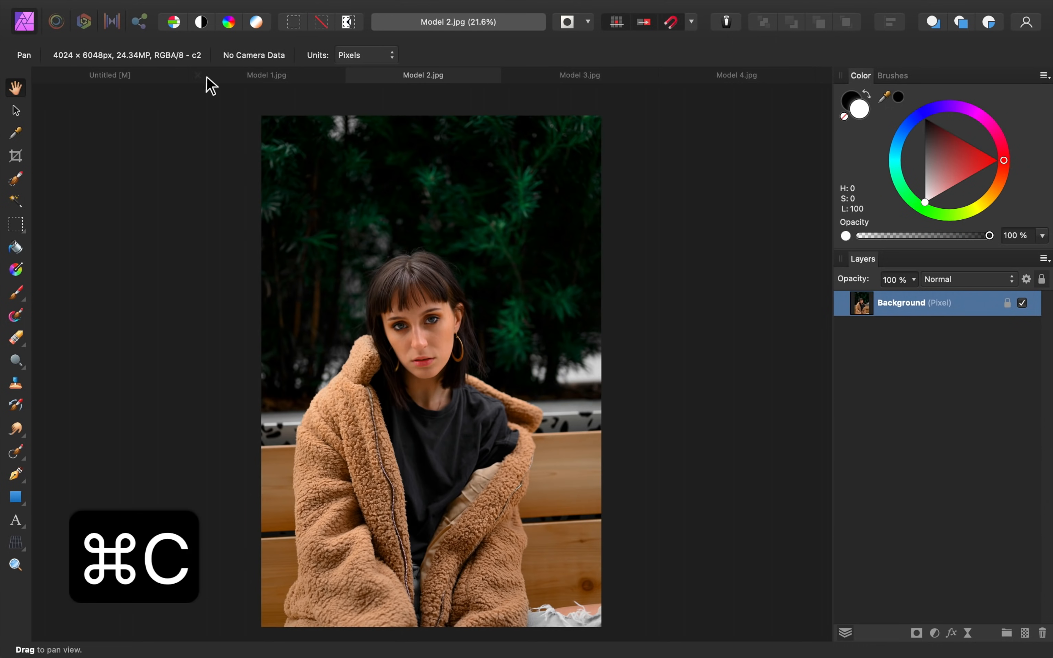
left_click(41, 76)
key("super+v")
- Copy the photos from Model 3.jpg and Model 4.jpg and paste both into the Untitled document as further layers
left_click(595, 77)
key("super+c")
left_click(174, 76)
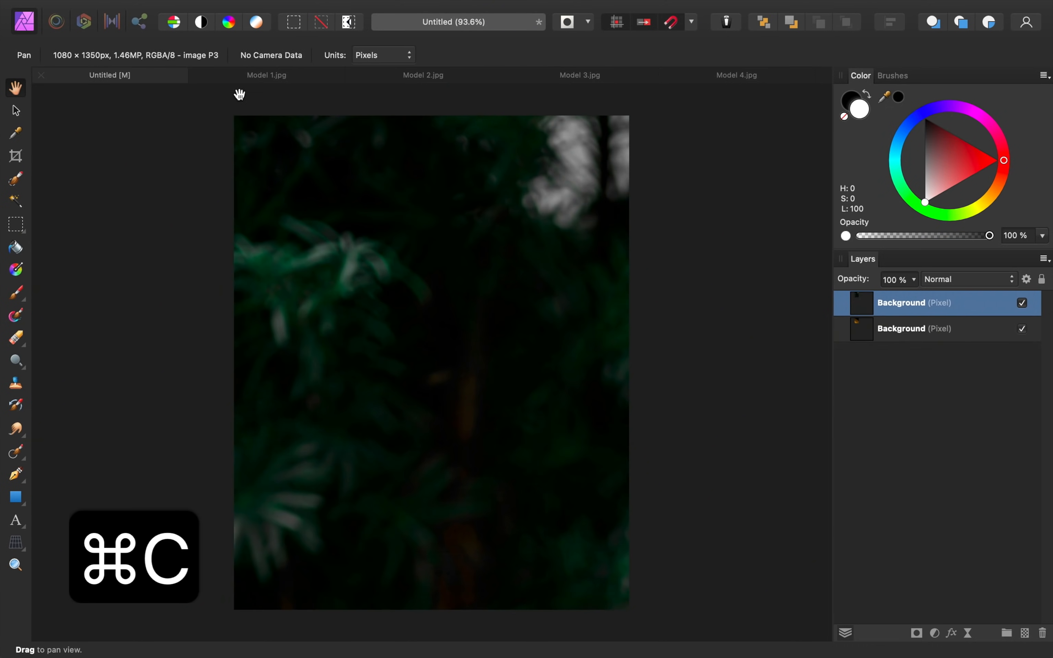
key("super+v")
left_click(734, 78)
key("super+c")
left_click(170, 83)
key("super+v")
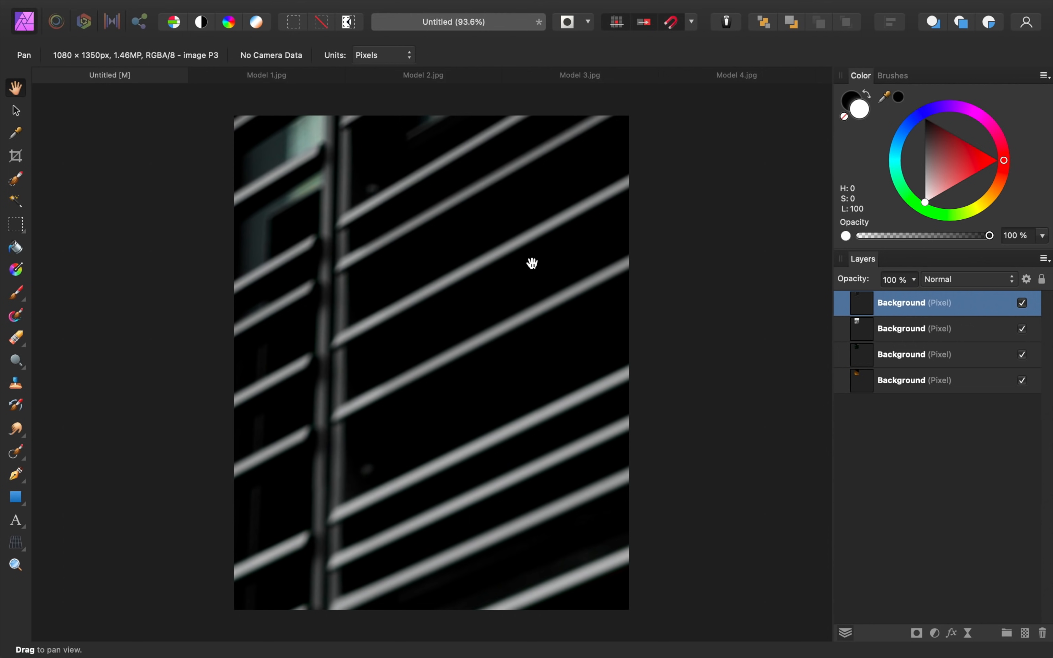
- Select all four photo layers, scale them down together to fit within the page, and centre them on it
scroll(532, 263, "down", 1)
scroll(534, 263, "down", 5)
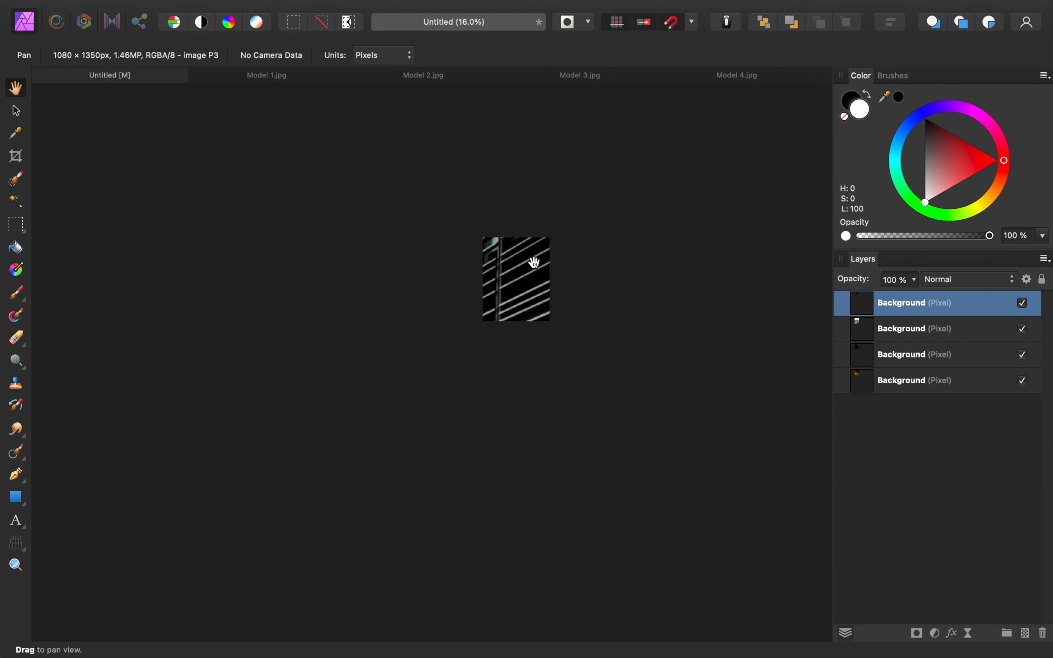
scroll(536, 261, "up", 1)
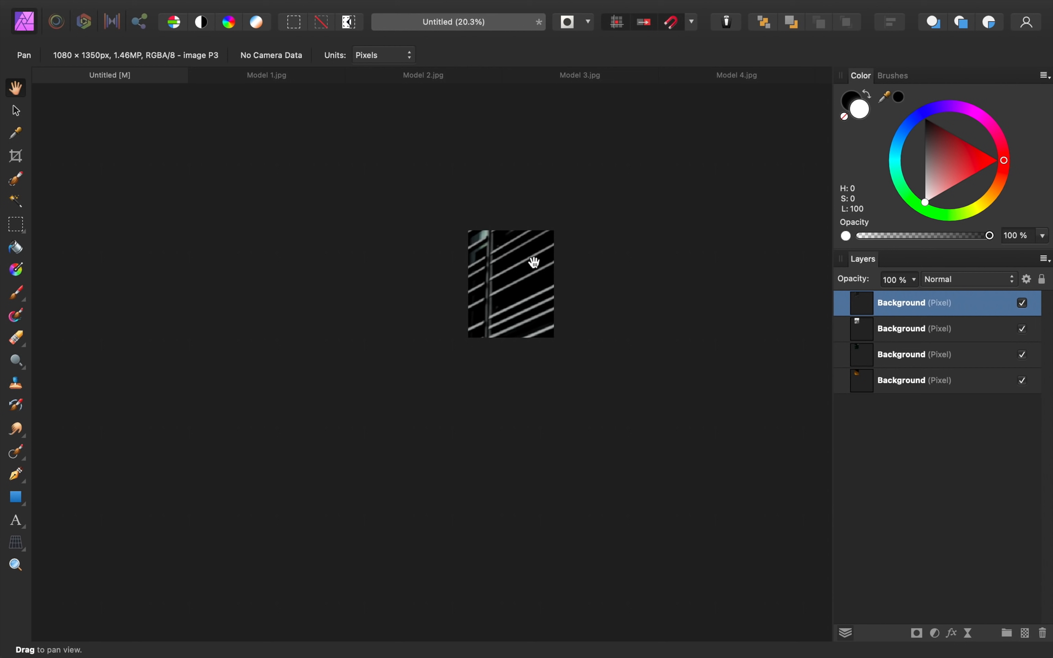
left_click(924, 383, "shift")
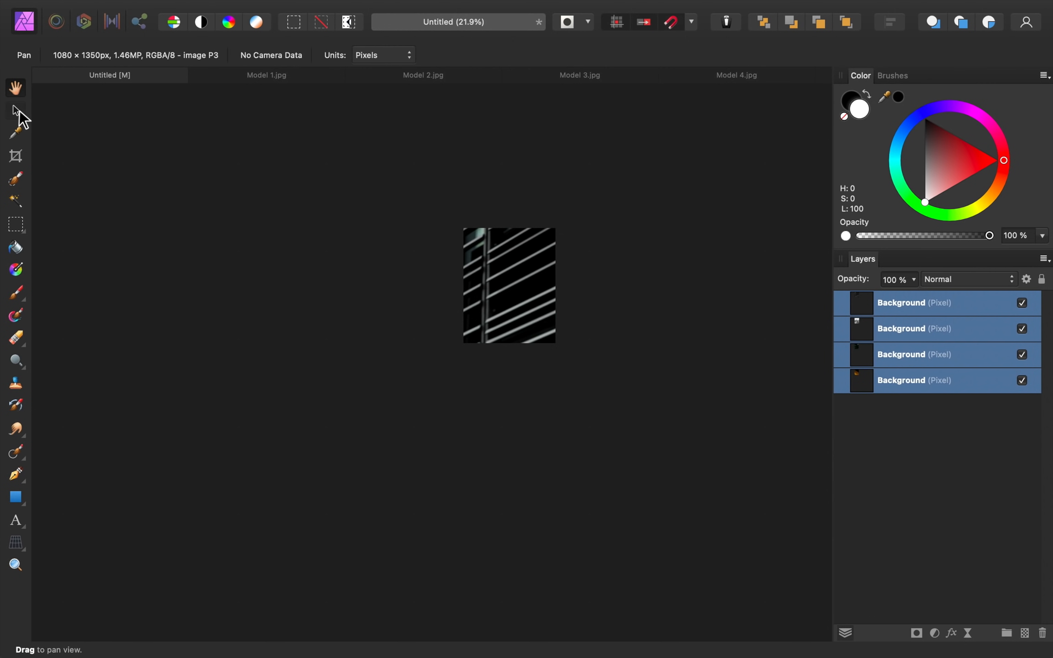
left_click(19, 115)
left_click_drag(714, 379, 696, 361)
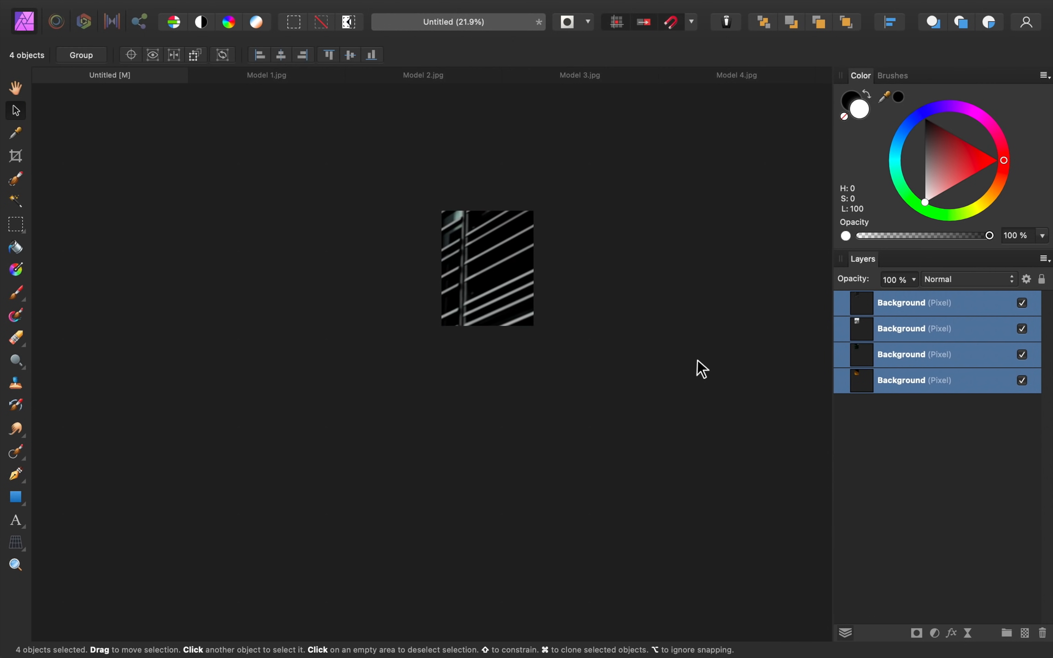
scroll(698, 360, "right", 3)
scroll(725, 534, "down", 3)
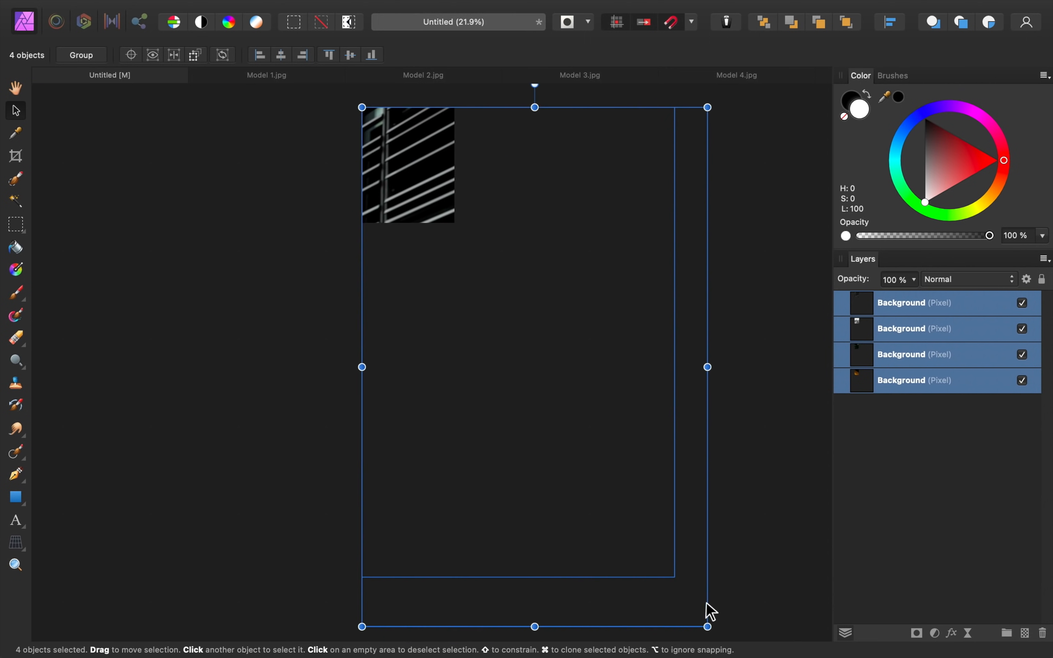
left_click_drag(708, 627, 424, 190)
scroll(422, 189, "up", 2)
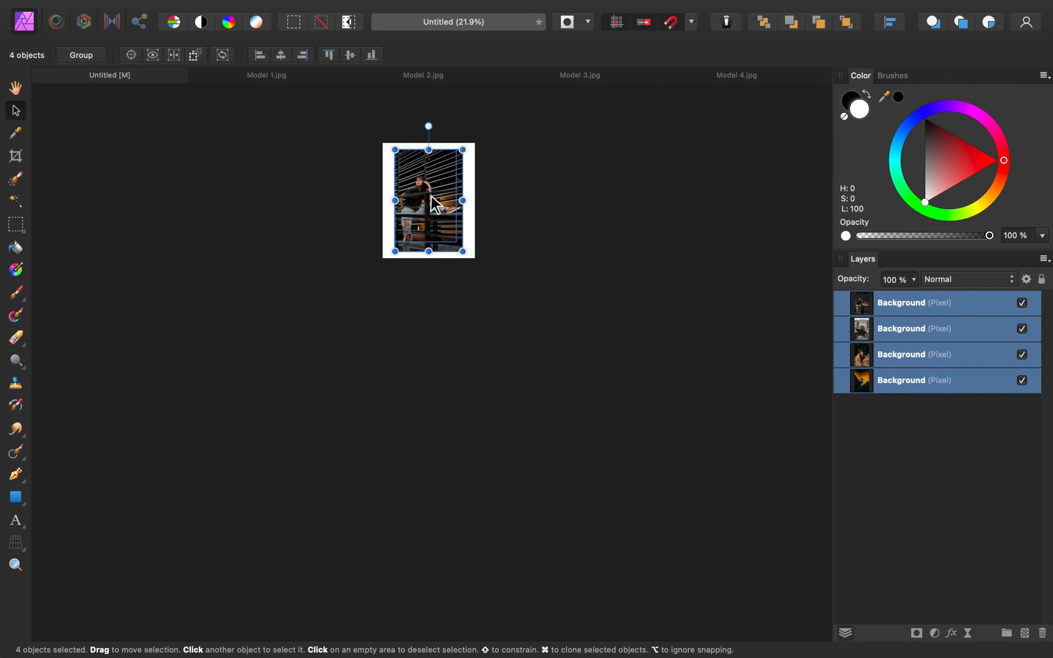
key("super+0")
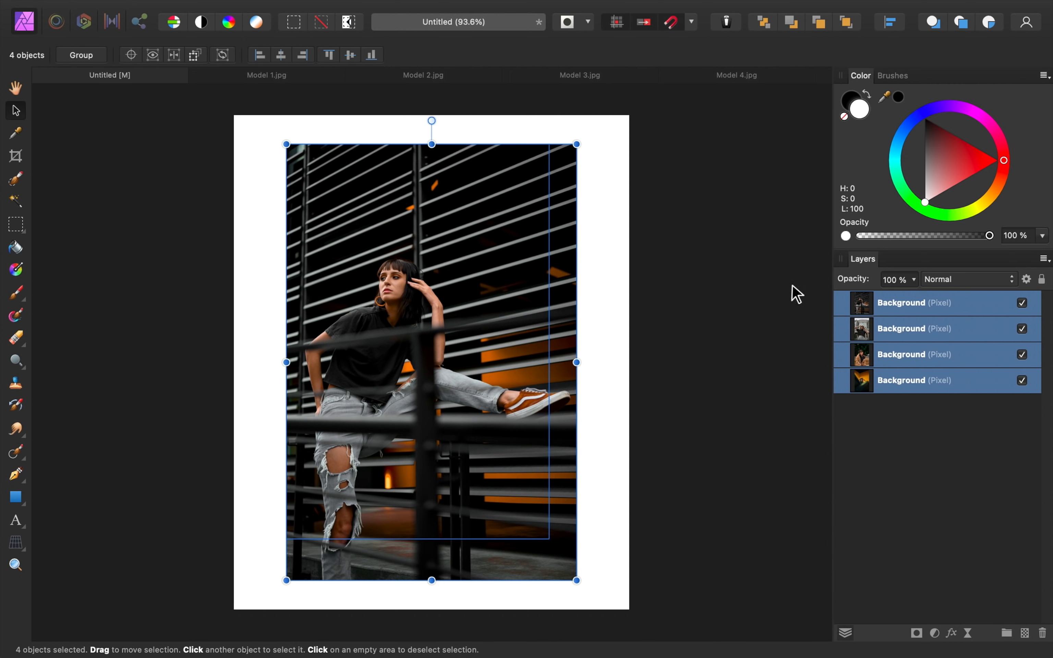
- Hide the three upper photo layers, keeping only the bottom orange-wall photo visible and selected
left_click(1022, 304)
left_click(1022, 329)
left_click(1022, 355)
left_click(1022, 378)
left_click(1000, 400)
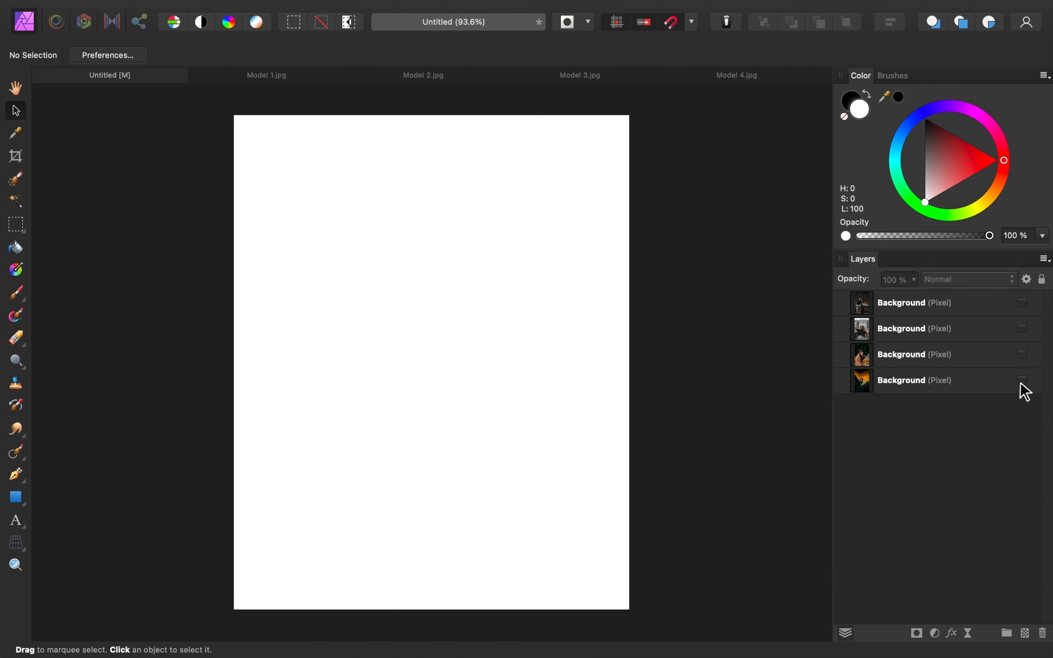
left_click(1022, 380)
left_click(940, 383)
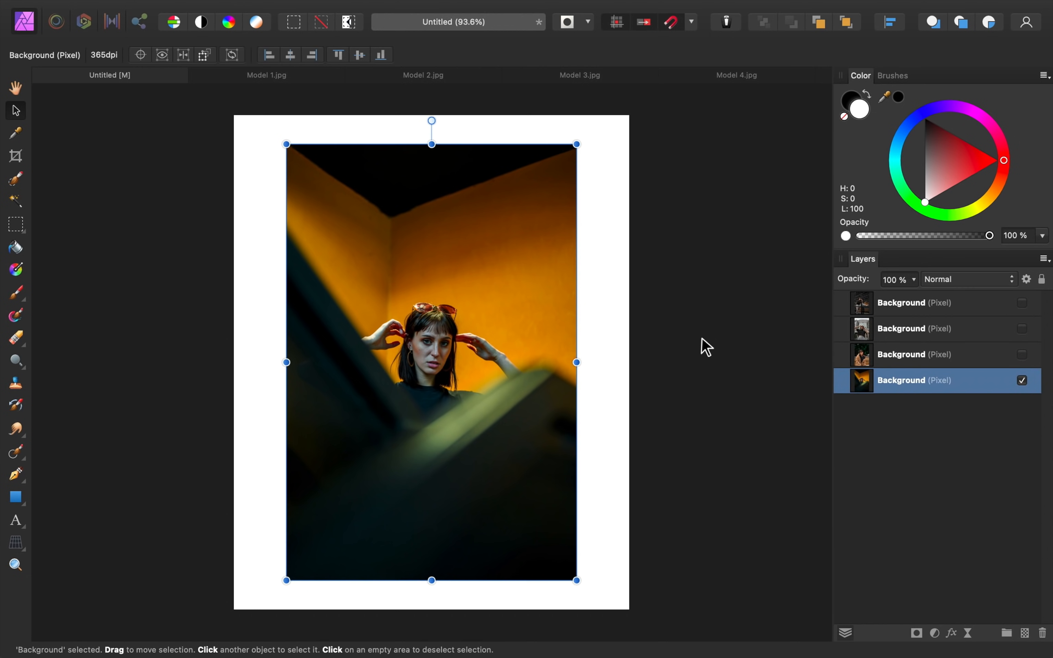
- Draw a closed fan-shaped Pen curve around the woman and the orange wall, and apply it as a mask to the photo
left_click(16, 475)
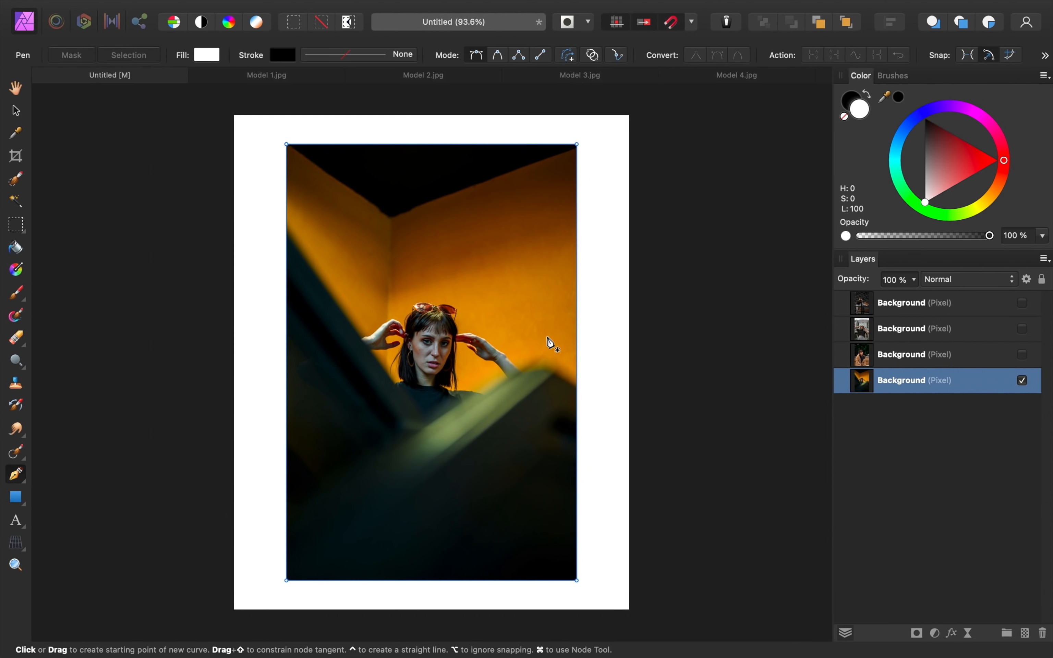
left_click(594, 299)
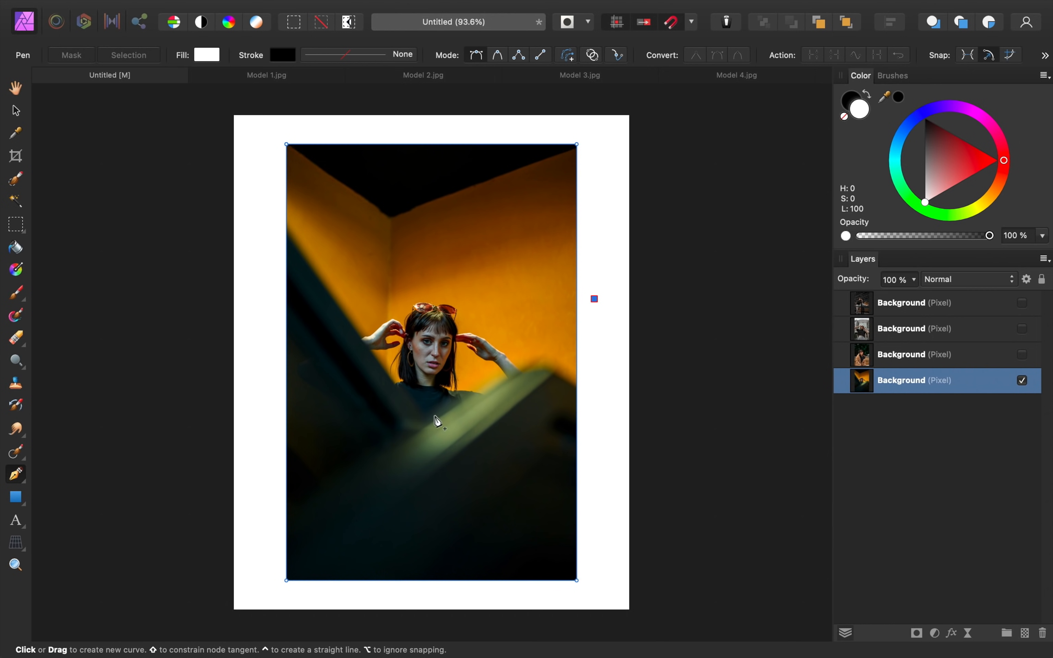
left_click(421, 428)
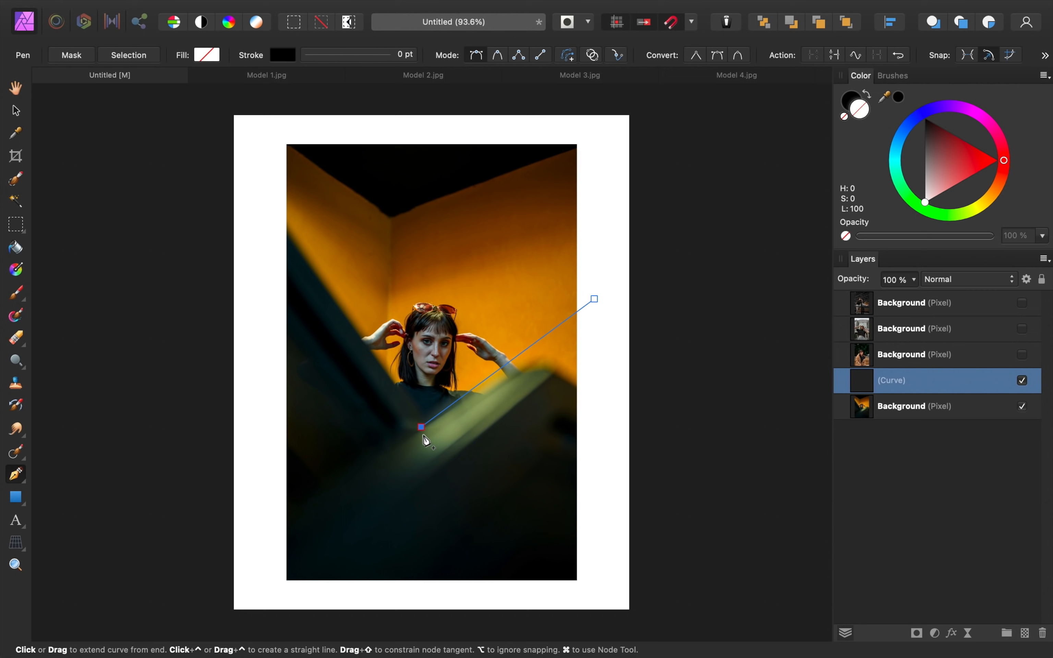
left_click(294, 238)
left_click_drag(420, 208, 494, 212)
left_click_drag(590, 257, 604, 280)
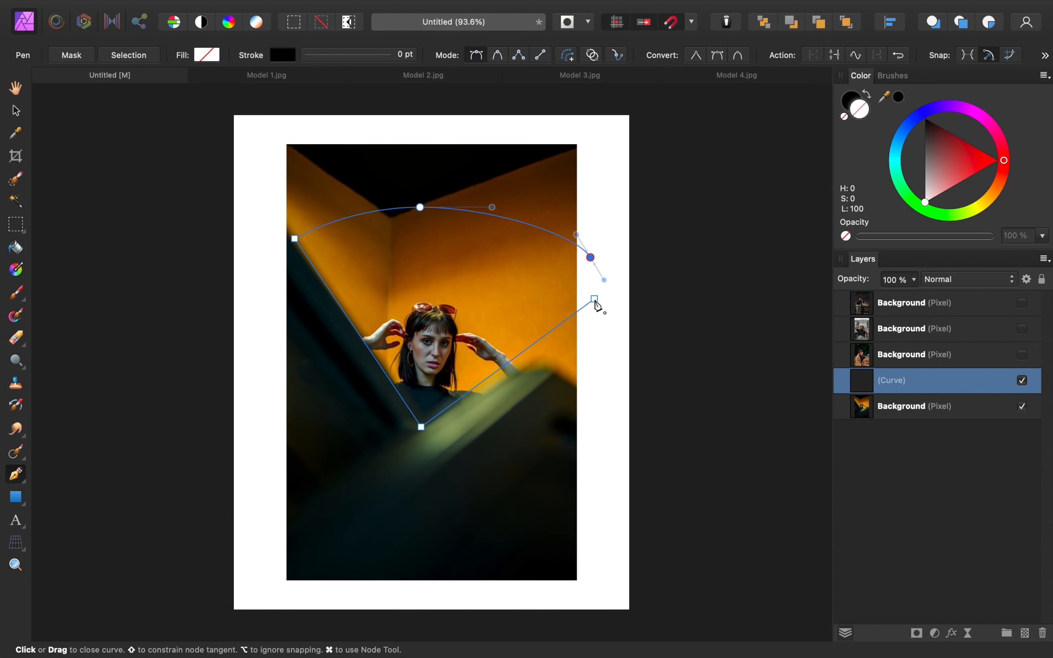
left_click_drag(598, 305, 592, 311)
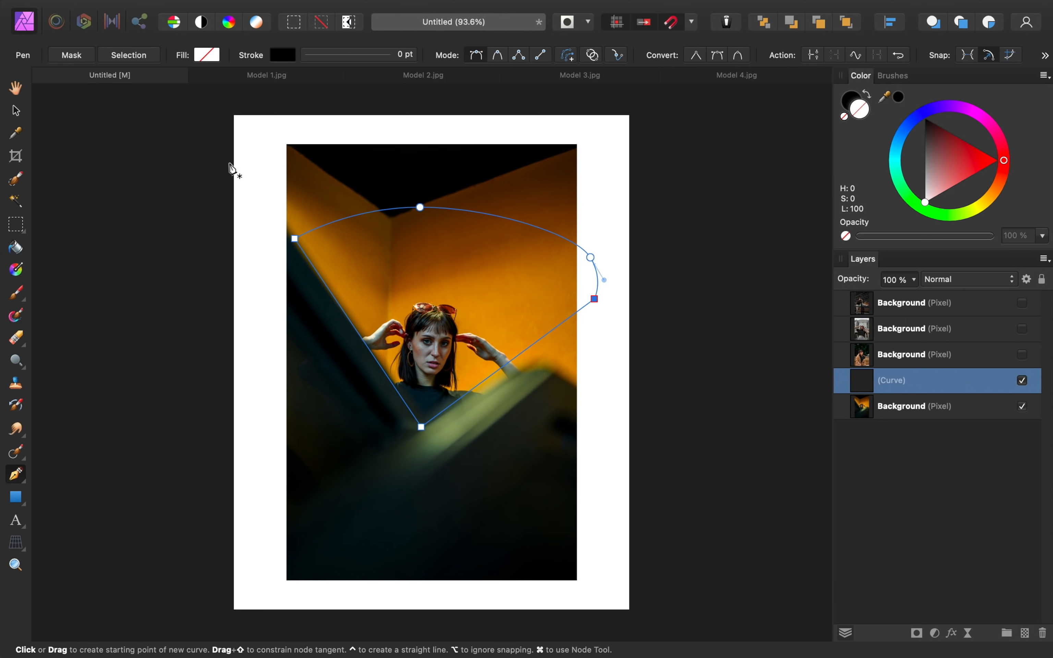
left_click(84, 56)
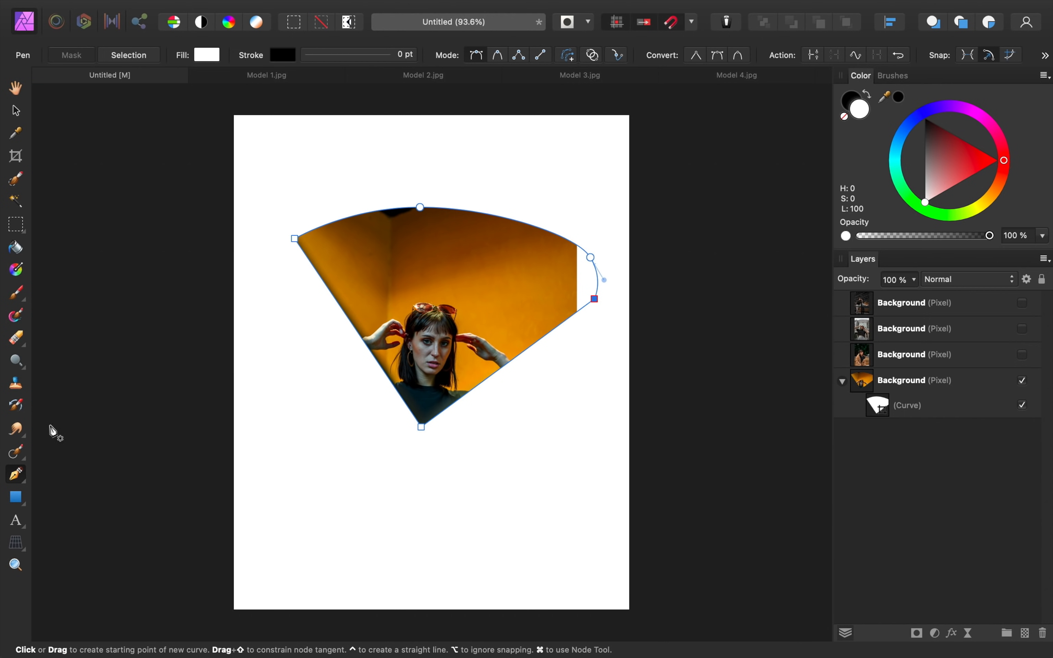
- Reshape the mask curve with the Node tool by lowering its lower-right corner node and raising its upper-right node
left_click(24, 482)
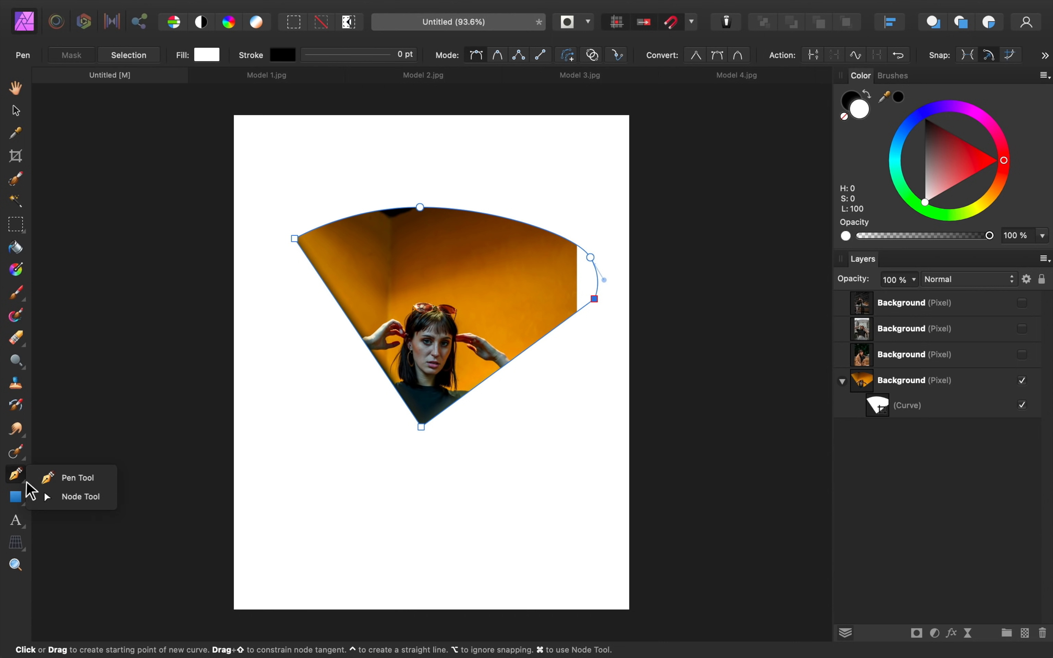
left_click(107, 498)
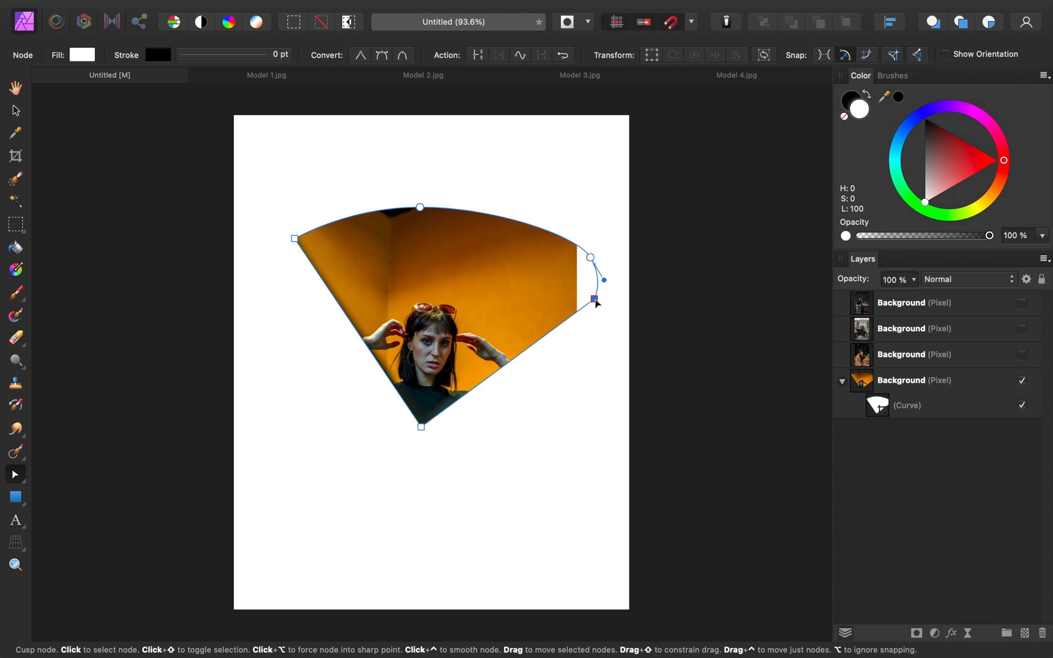
left_click_drag(595, 300, 602, 329)
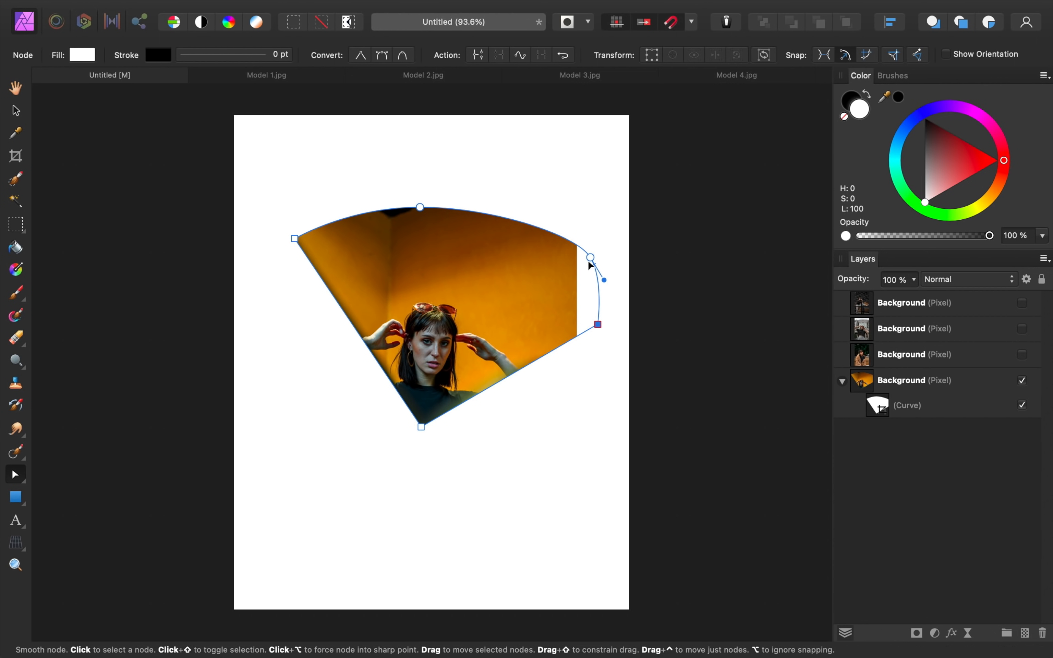
left_click_drag(592, 261, 597, 246)
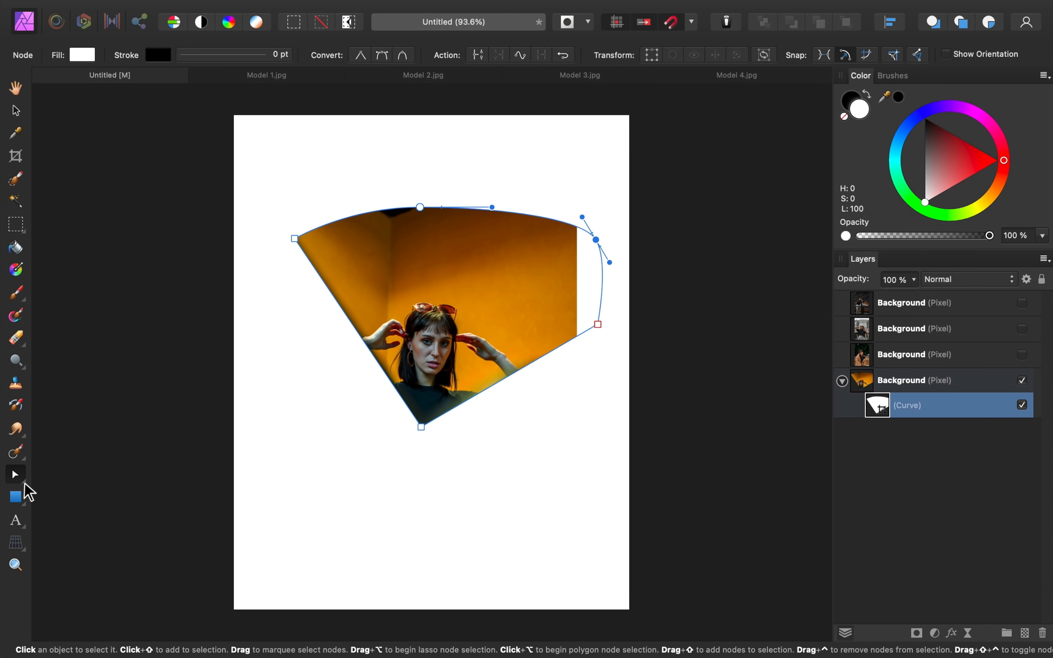
- Move the masked orange-wall photo into the page's upper-right corner and collapse its layer
left_click(16, 116)
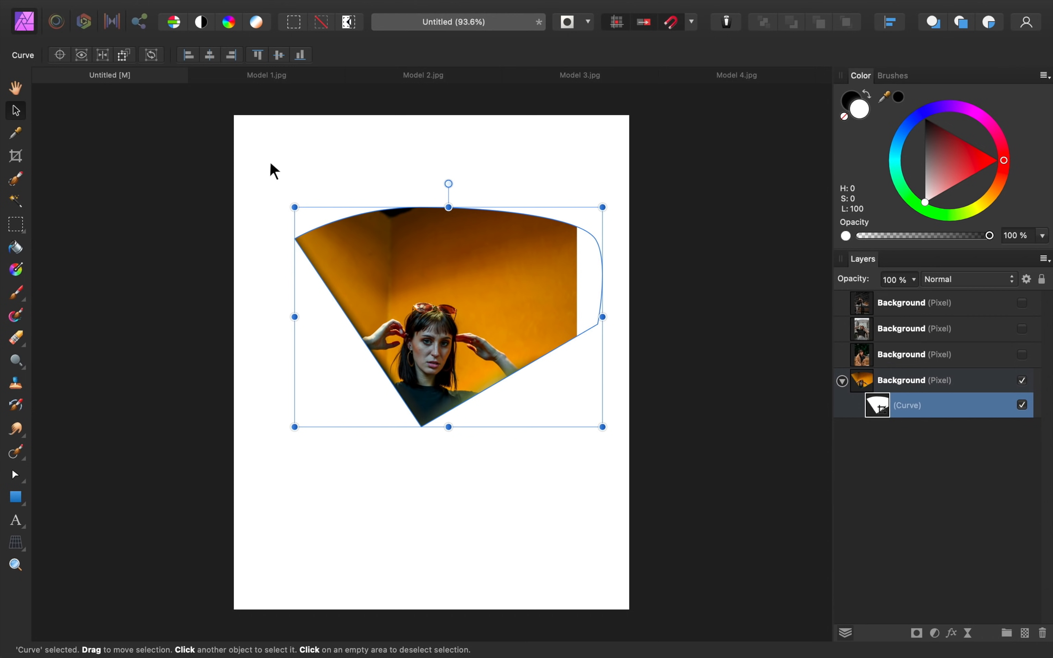
left_click(908, 384)
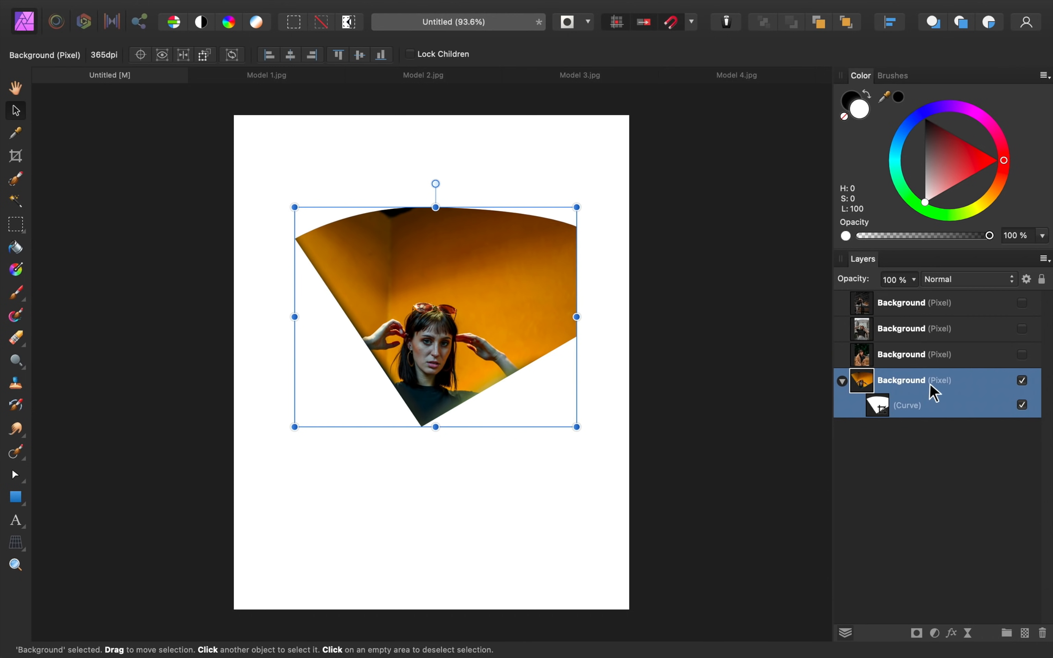
left_click_drag(407, 334, 542, 193)
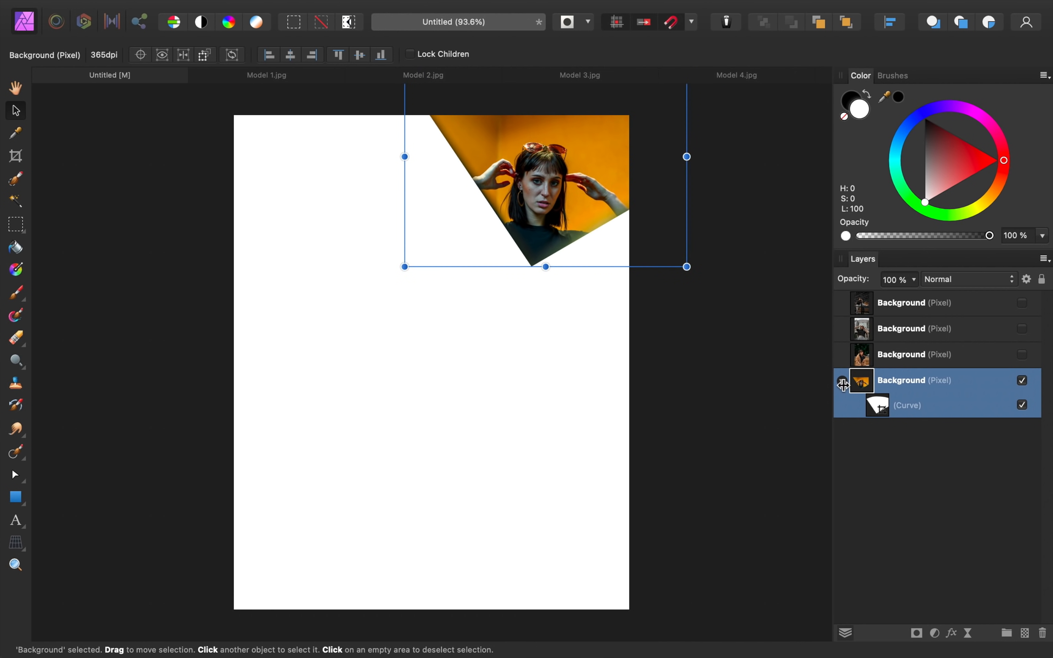
left_click(842, 381)
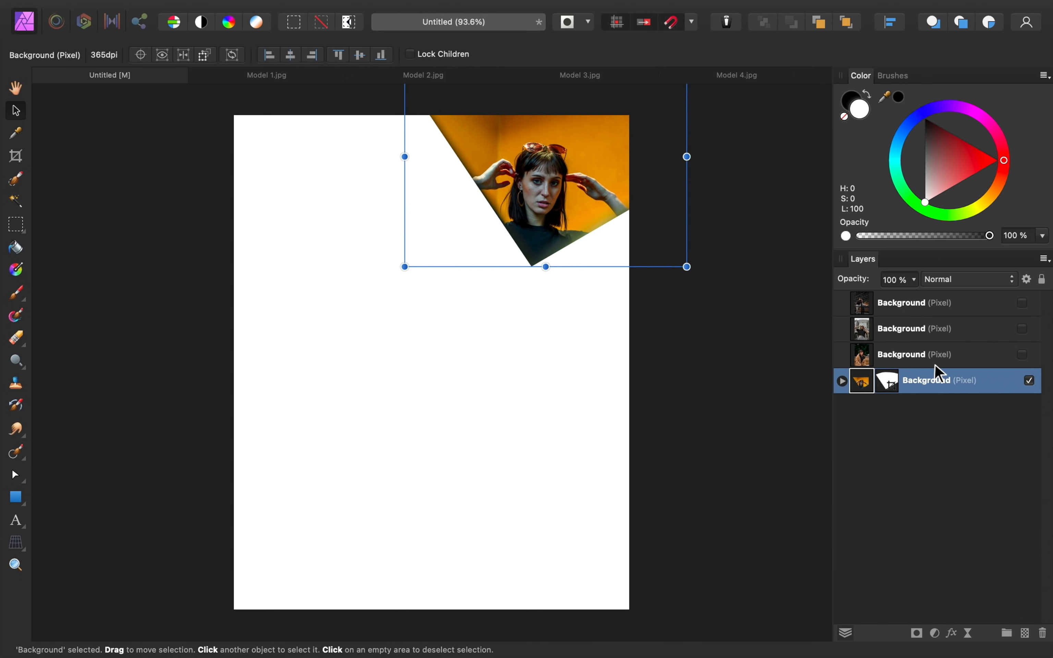
- Show the brown-coat photo and start a Pen curve from below its bottom edge, along the coat's left side and up to the head
left_click(912, 356)
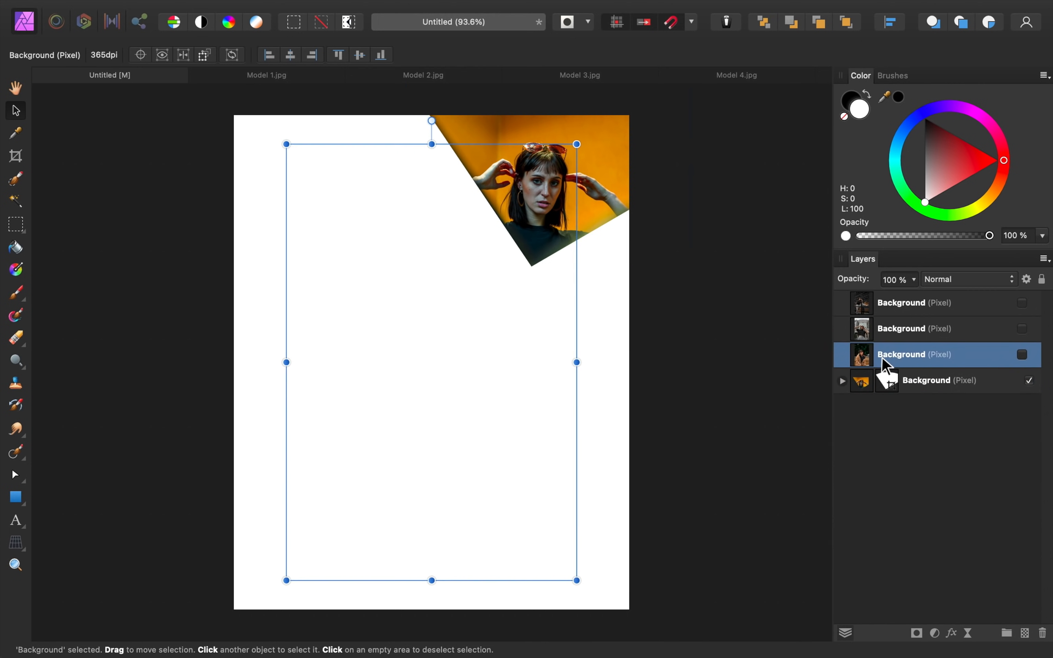
left_click(1024, 357)
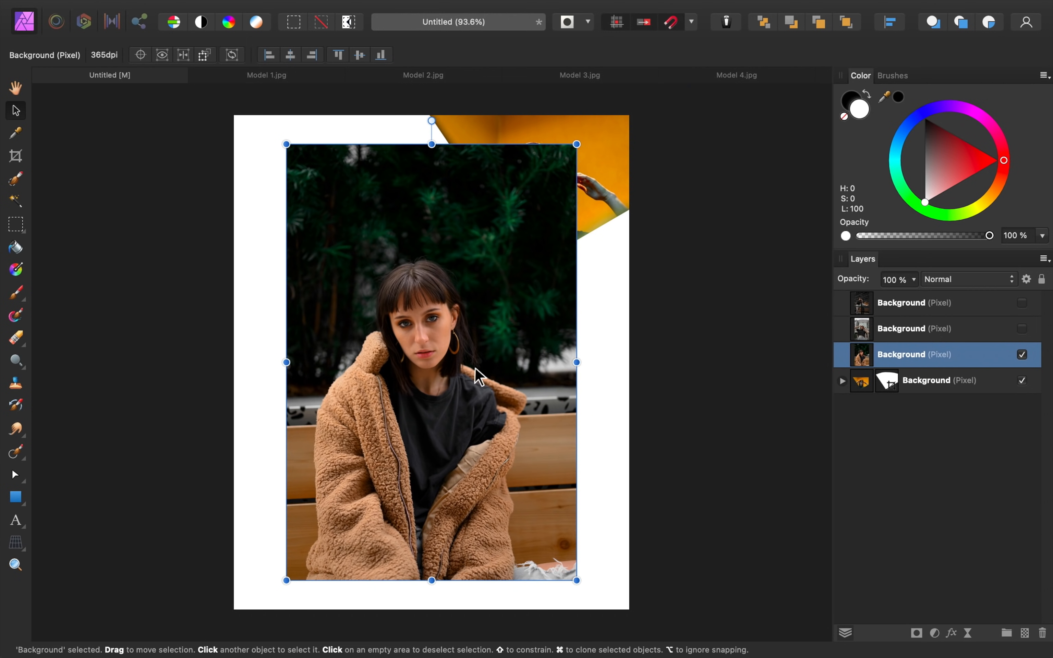
left_click(27, 482)
left_click(103, 479)
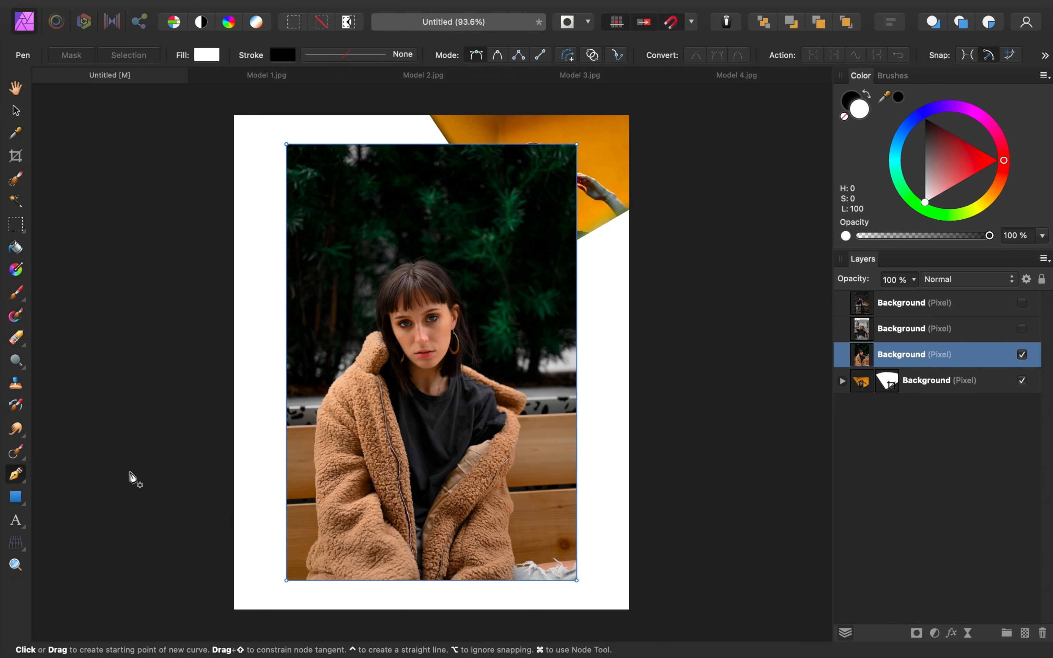
left_click(299, 590)
left_click(306, 571)
left_click_drag(307, 545, 316, 533)
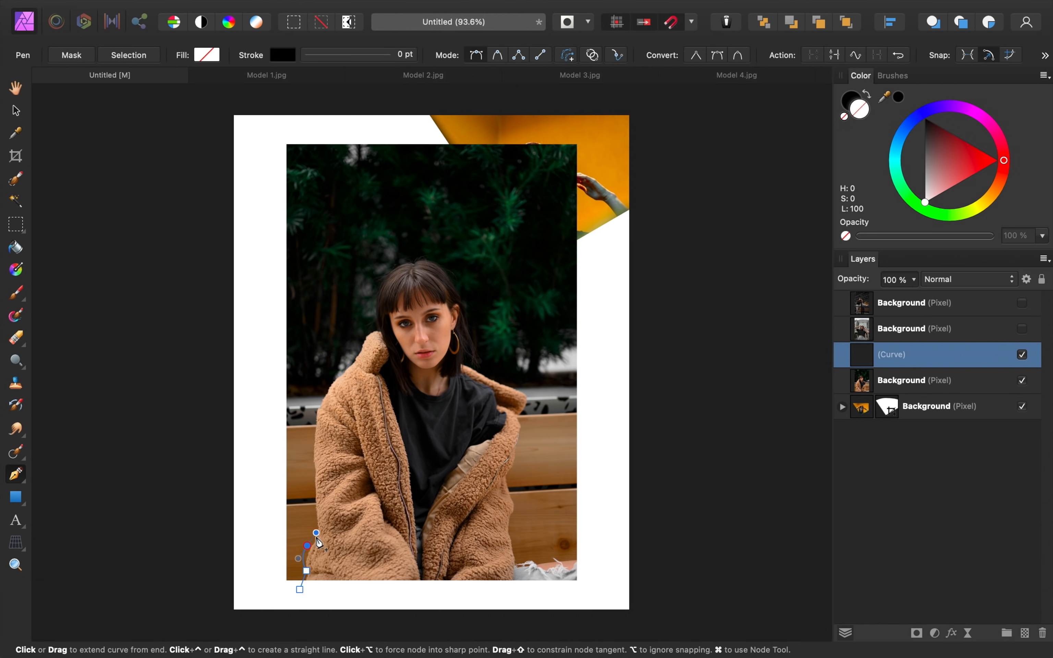
left_click_drag(314, 404, 371, 326)
left_click(378, 326)
left_click_drag(391, 266, 410, 256)
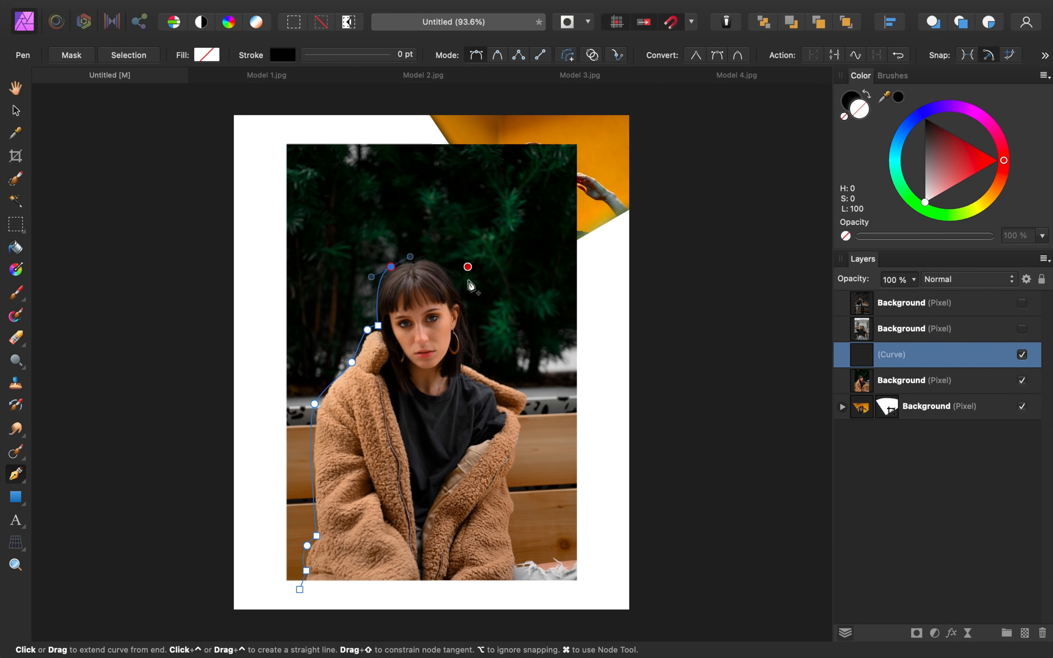
- Continue the Pen curve over the head, down the coat's right side and close it below the brown-coat photo
left_click_drag(465, 297, 476, 327)
left_click(478, 369)
left_click_drag(530, 393, 521, 462)
left_click(528, 415)
left_click(517, 515)
left_click(516, 548)
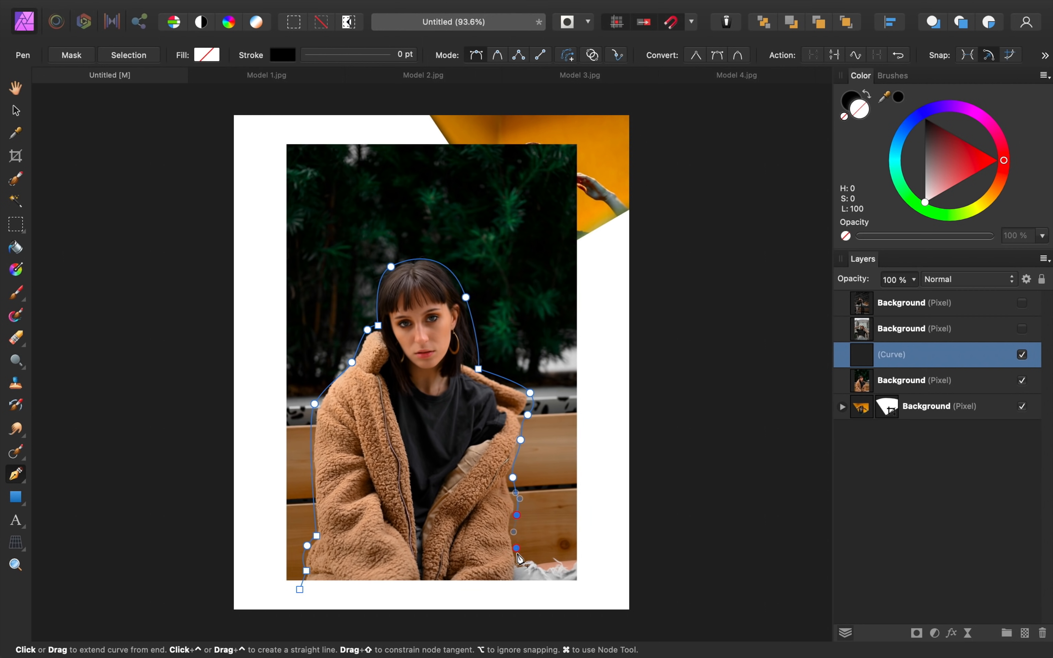
left_click(517, 581)
left_click(503, 603)
left_click(299, 590)
- Apply the closed curve as a mask to the brown-coat photo and move the cutout into the page's lower-right corner
left_click(71, 55)
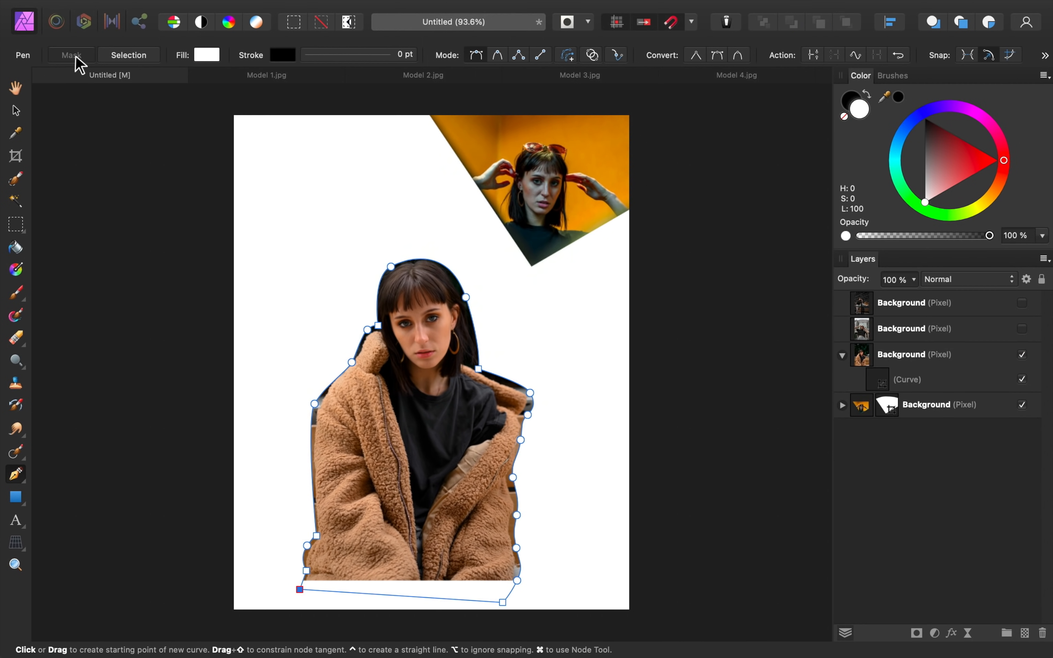
left_click(911, 366)
key("v")
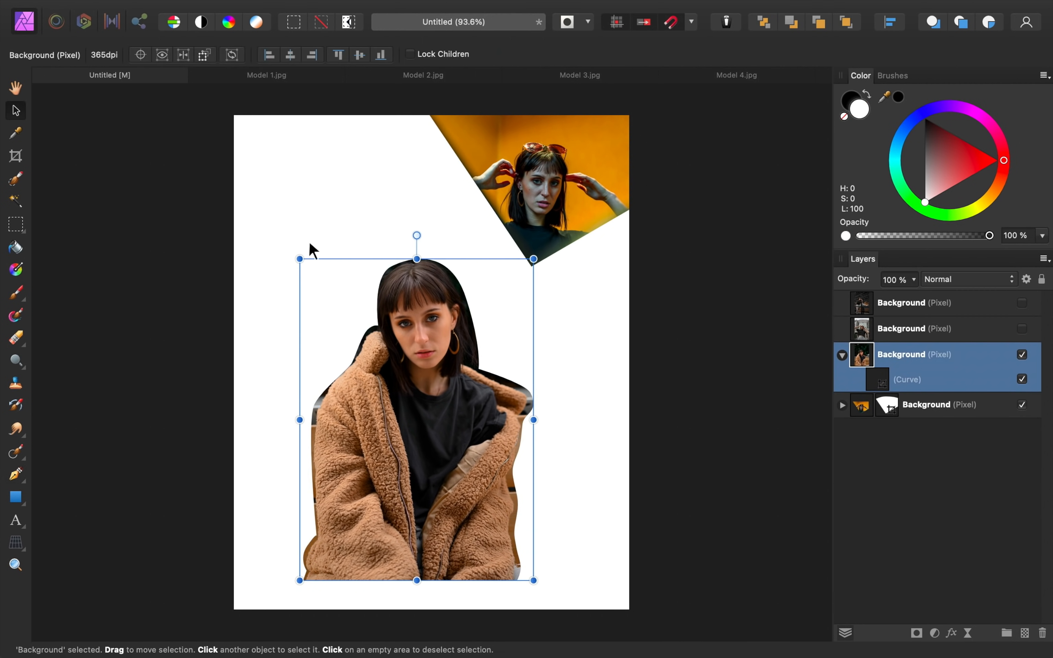
left_click_drag(308, 246, 486, 370)
- Show the grey-building photo and trace a Pen curve from below the jeans up the woman's left side to the raised elbow
left_click(964, 340)
left_click(1022, 329)
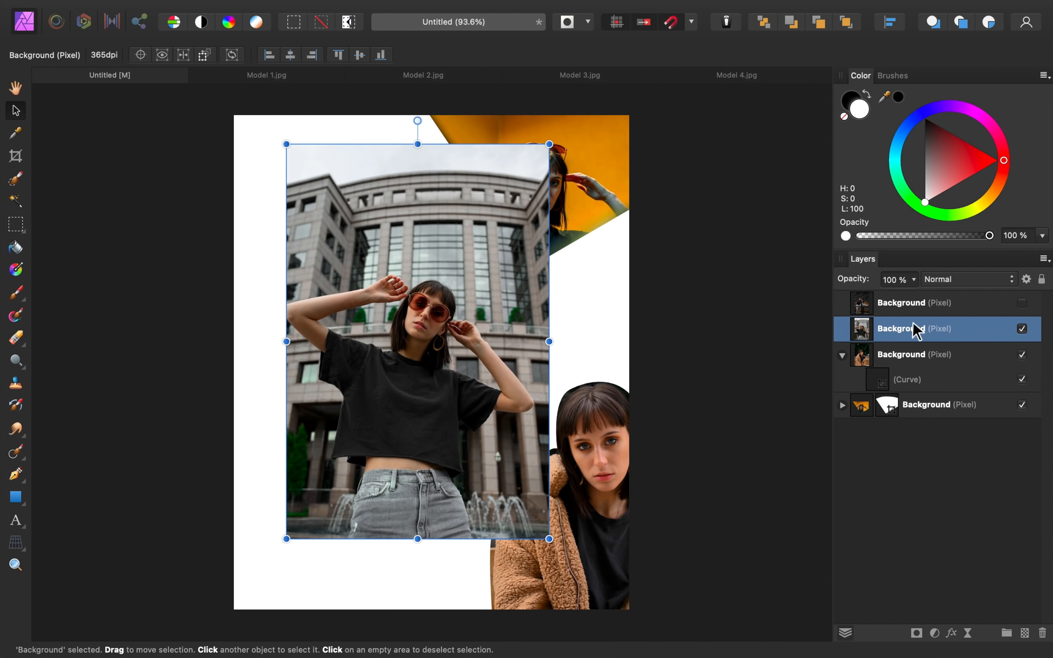
left_click(16, 474)
left_click_drag(356, 482, 360, 475)
left_click(361, 468)
left_click(344, 463)
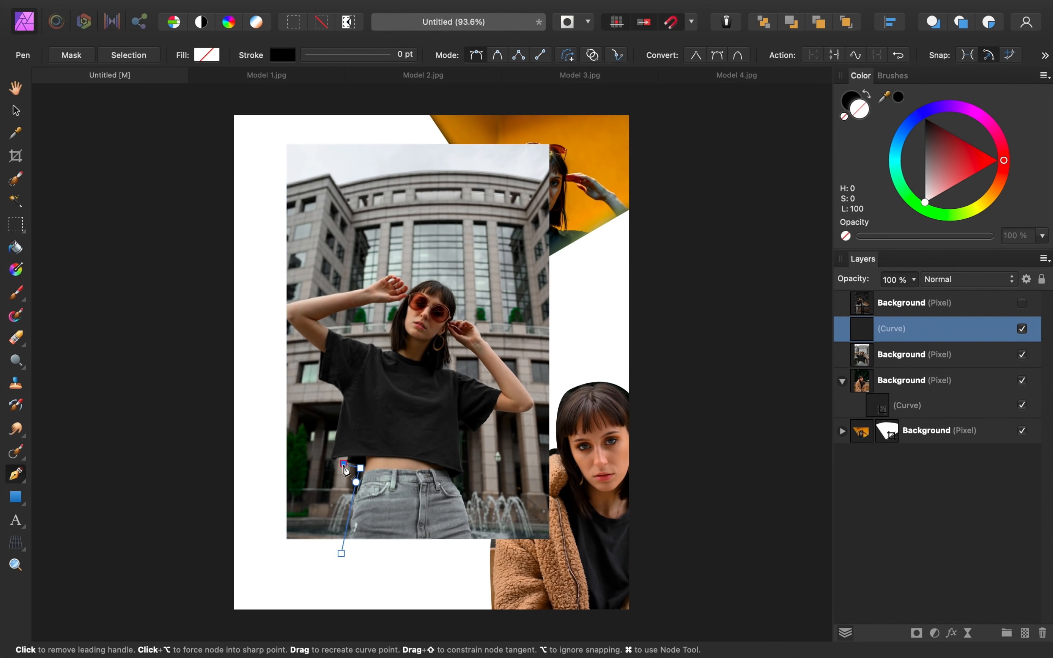
left_click(327, 461)
left_click_drag(339, 398, 302, 373)
left_click(317, 354)
left_click_drag(278, 318, 276, 301)
- Continue the Pen curve over the forearm, hand and head, then down around the right elbow to the sleeve
left_click_drag(357, 283, 494, 344)
left_click(398, 267)
key("super+z")
left_click(411, 283)
key("super+z")
left_click(471, 314)
left_click_drag(538, 400, 540, 410)
left_click(496, 416)
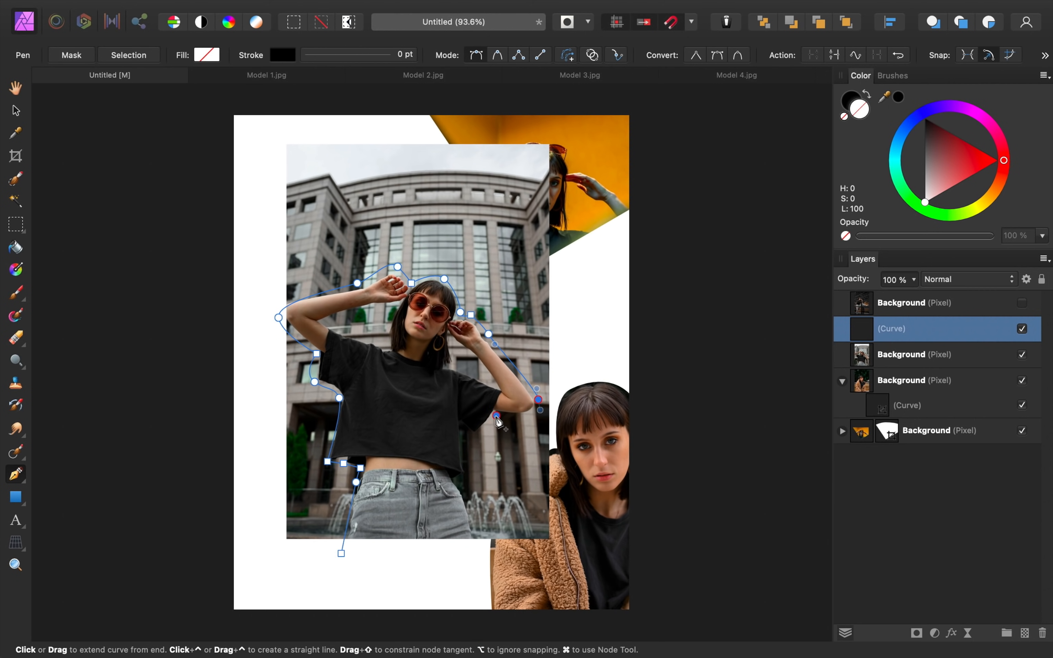
- Trace the Pen curve down the shirt's right side and jeans, and close it below the grey-building photo
left_click(479, 440)
left_click(464, 429)
left_click(467, 478)
left_click(457, 481)
left_click_drag(478, 553, 478, 571)
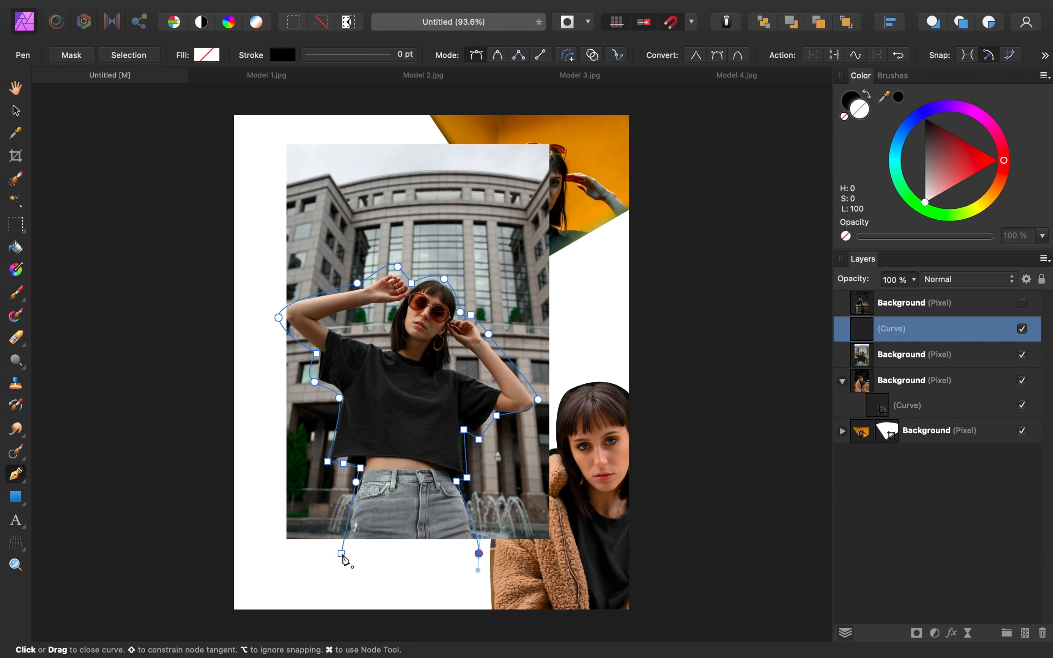
left_click(341, 553)
- Apply the closed curve as a mask to the grey-building photo and move the cutout into the page's lower-left corner
left_click(72, 54)
left_click(923, 336)
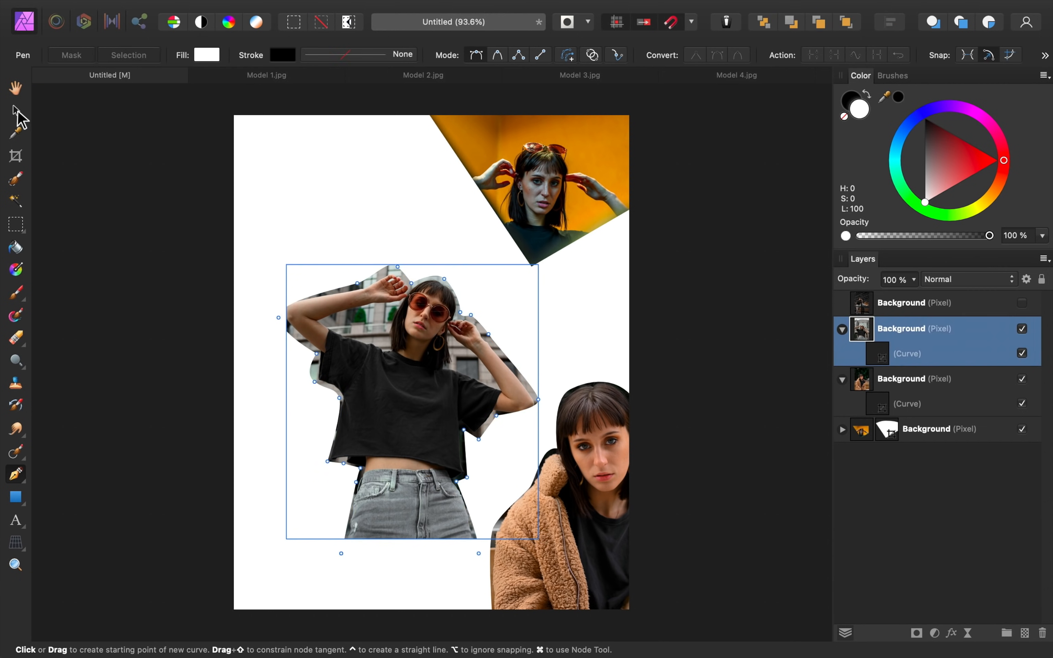
left_click(16, 110)
mouse_move(485, 285)
left_mouse_down()
mouse_move(376, 515)
mouse_move(321, 590)
left_mouse_up()
- Show the railing photo and trace a Pen curve up the seated woman's left side, over her head and down her raised arm
left_click(1025, 305)
left_click(1023, 304)
left_click(16, 474)
left_click_drag(302, 451, 309, 391)
key("super+z")
left_click_drag(301, 344, 305, 333)
left_click_drag(366, 302, 447, 302)
left_click_drag(449, 357, 452, 373)
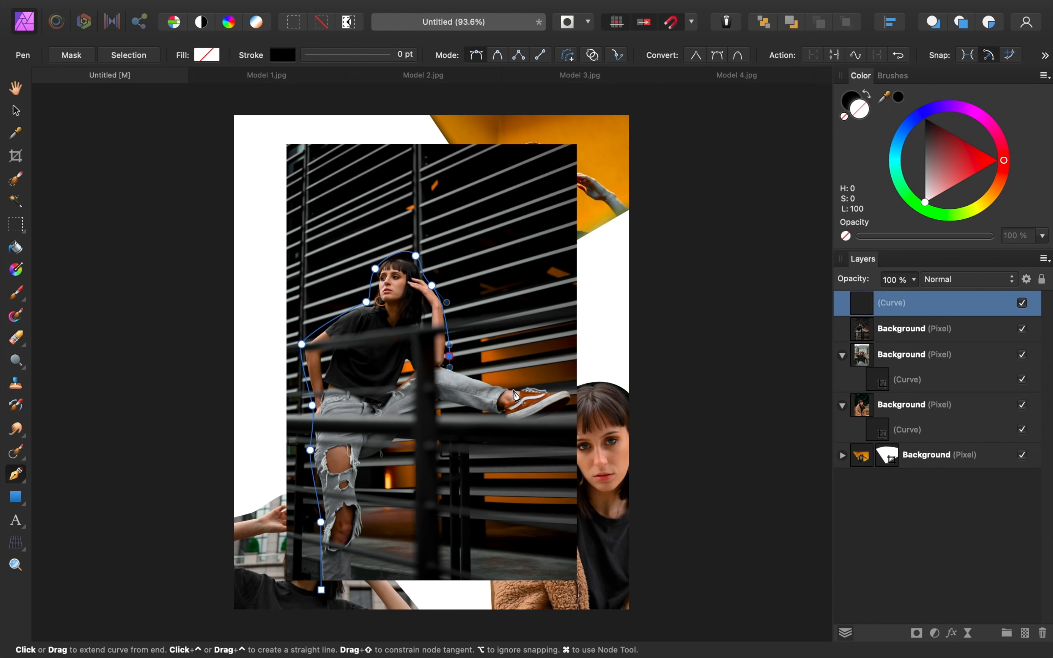
- Continue the Pen curve along the outstretched leg, around the shoe and back under the leg toward the railing post
left_click(511, 382)
left_click(564, 382)
left_click(577, 399)
left_click_drag(511, 429, 523, 432)
left_click(478, 412)
left_click(443, 409)
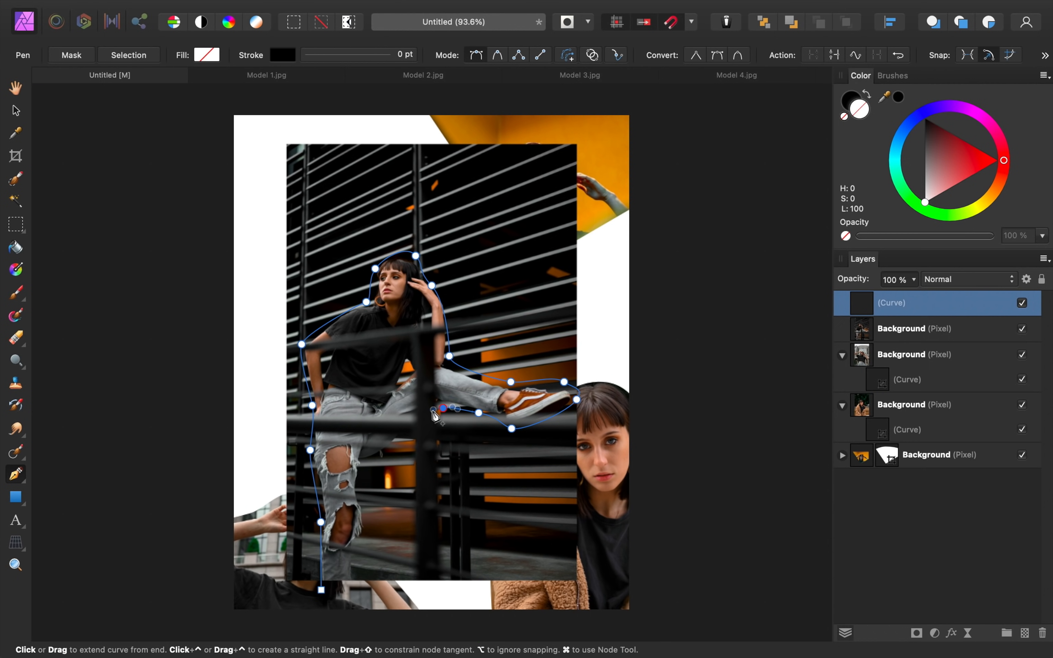
- Trace the Pen curve down the right side of the standing leg and close it below the railing photo
left_click(393, 446)
left_click(364, 462)
left_click_drag(363, 494, 366, 515)
left_click_drag(364, 543, 364, 554)
left_click(357, 580)
left_click(358, 593)
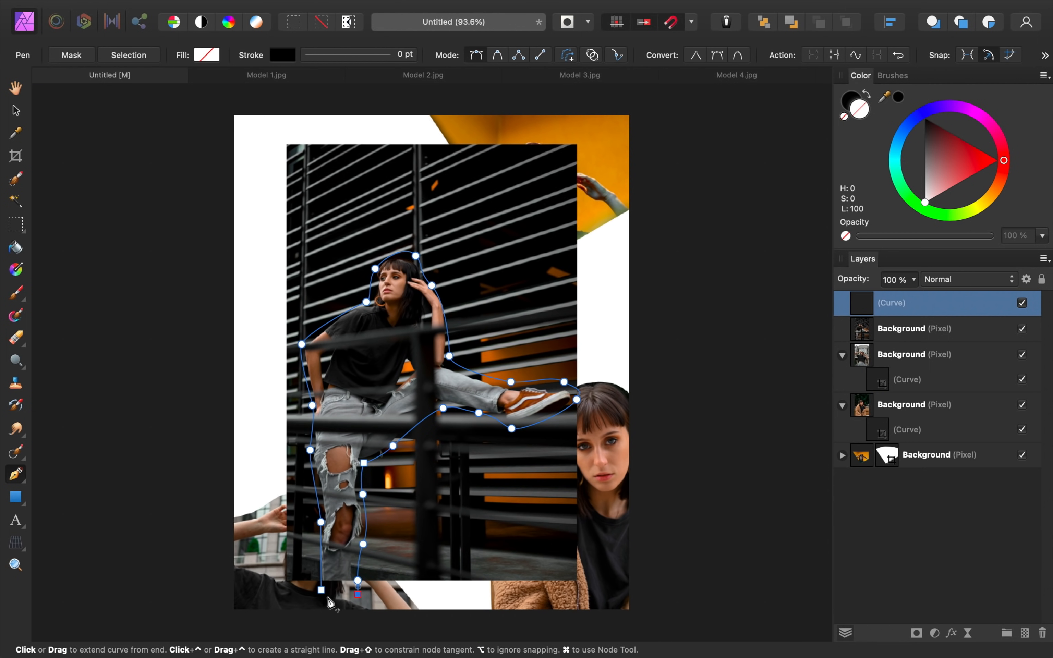
left_click(321, 590)
- Apply the closed curve as a mask to the railing photo and move the cutout to the page's upper-left area
left_click(72, 55)
left_click(15, 111)
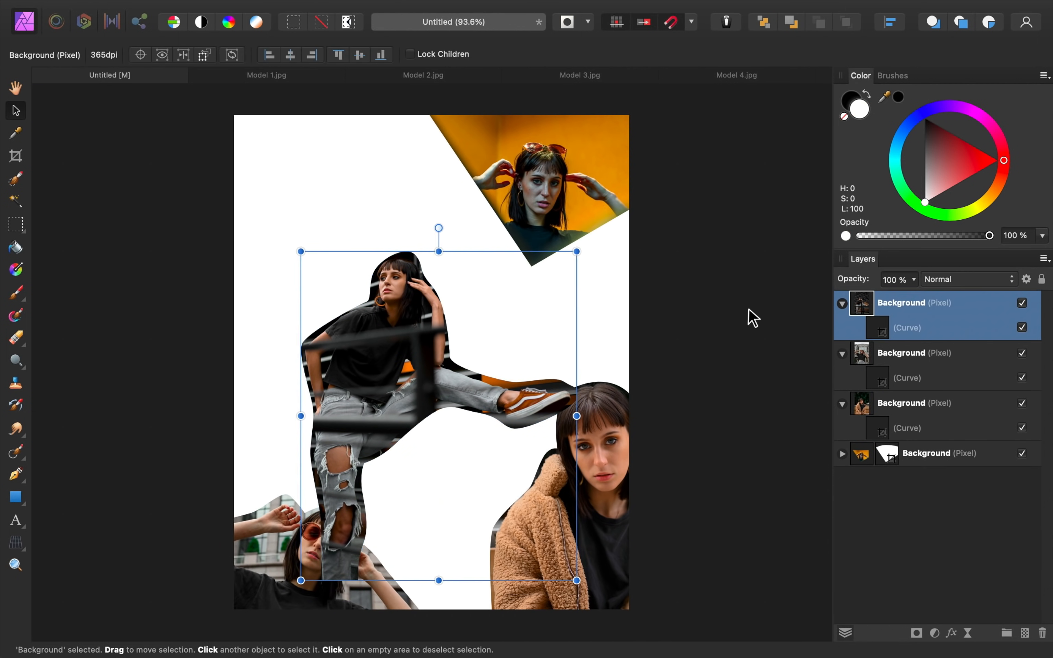
left_click_drag(592, 397, 501, 281)
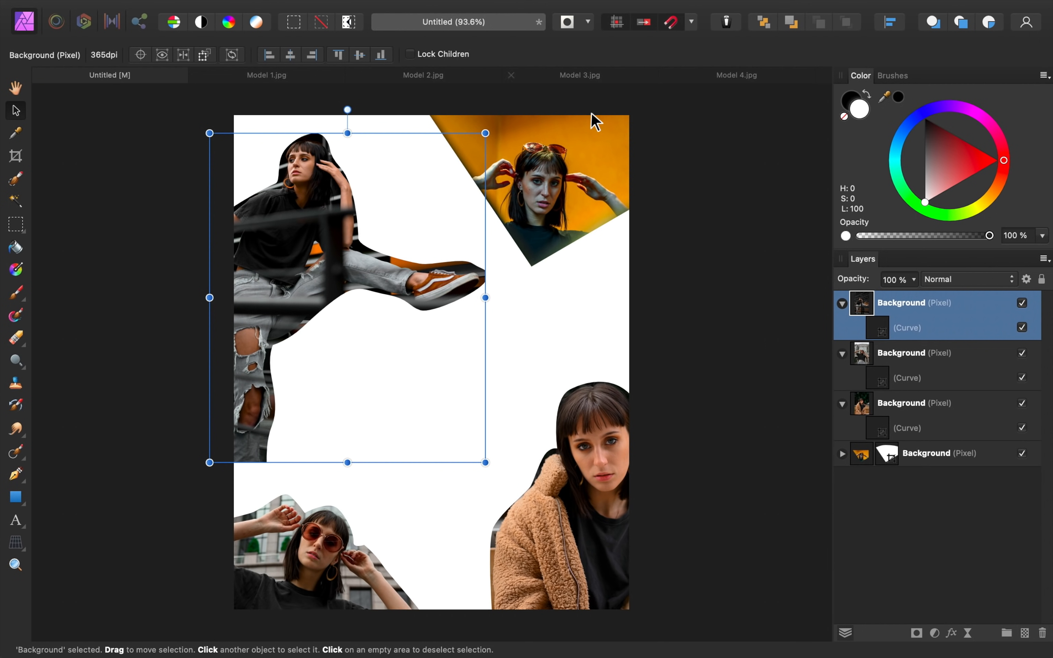
- Toggle snapping and enlarge the masked orange-wall photo, repositioning it to fill the page's upper-right area
left_click(673, 29)
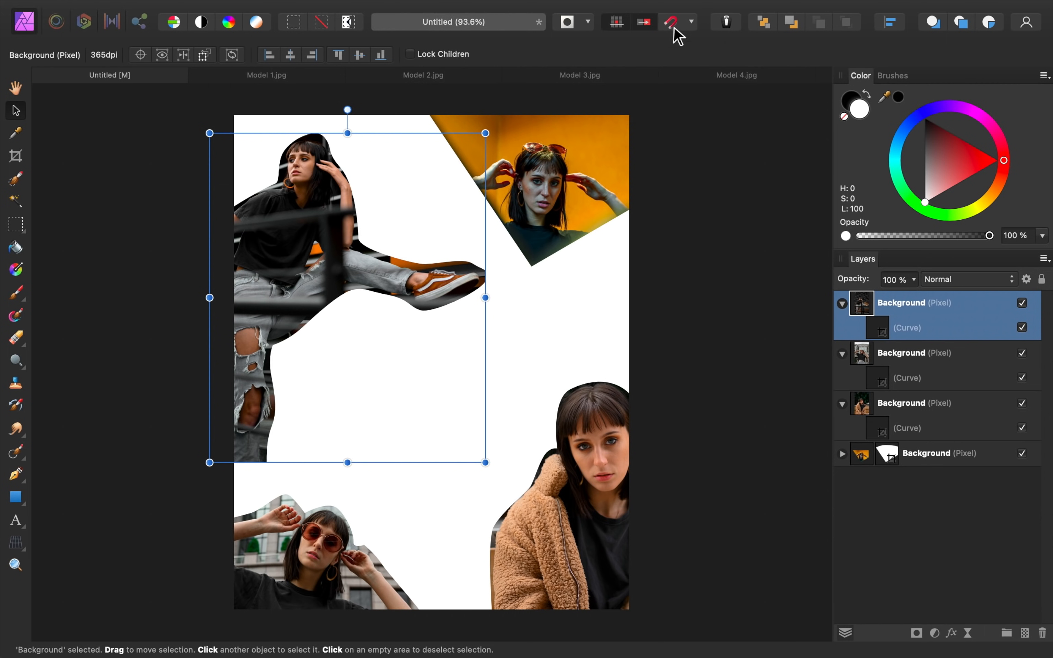
left_click(560, 215)
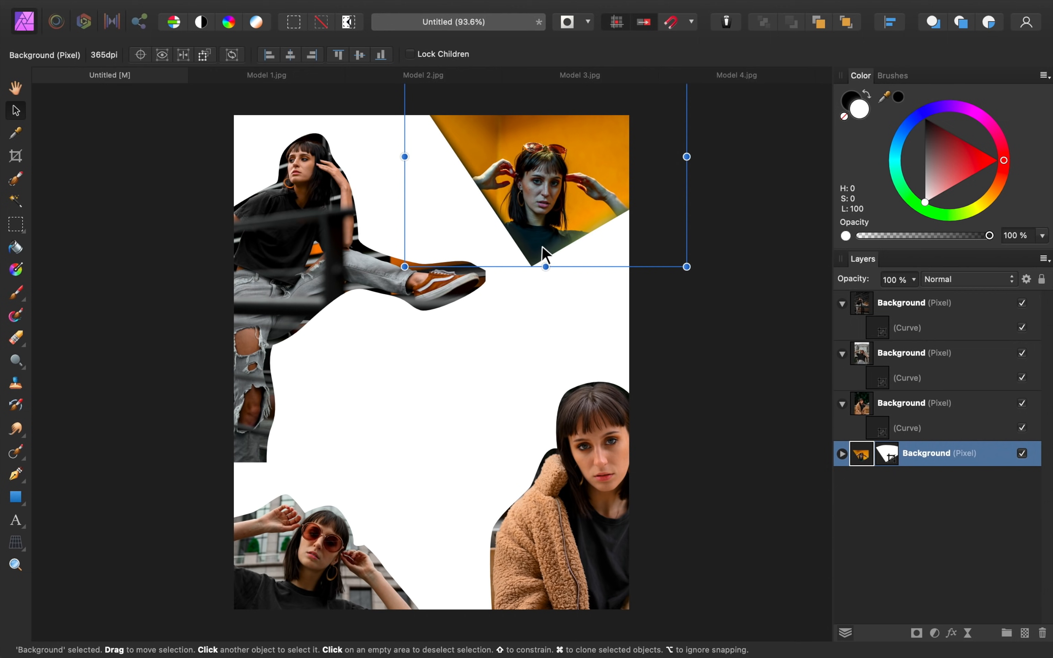
left_click_drag(405, 266, 274, 424)
left_click_drag(496, 308, 561, 238)
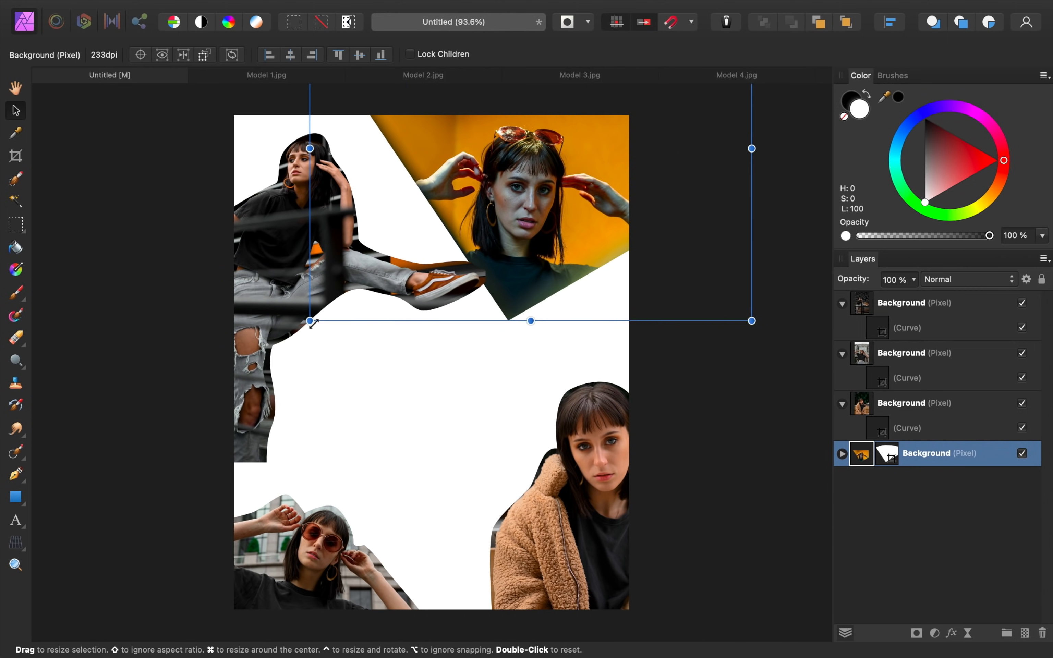
left_click_drag(314, 324, 205, 405)
left_click_drag(505, 293, 547, 263)
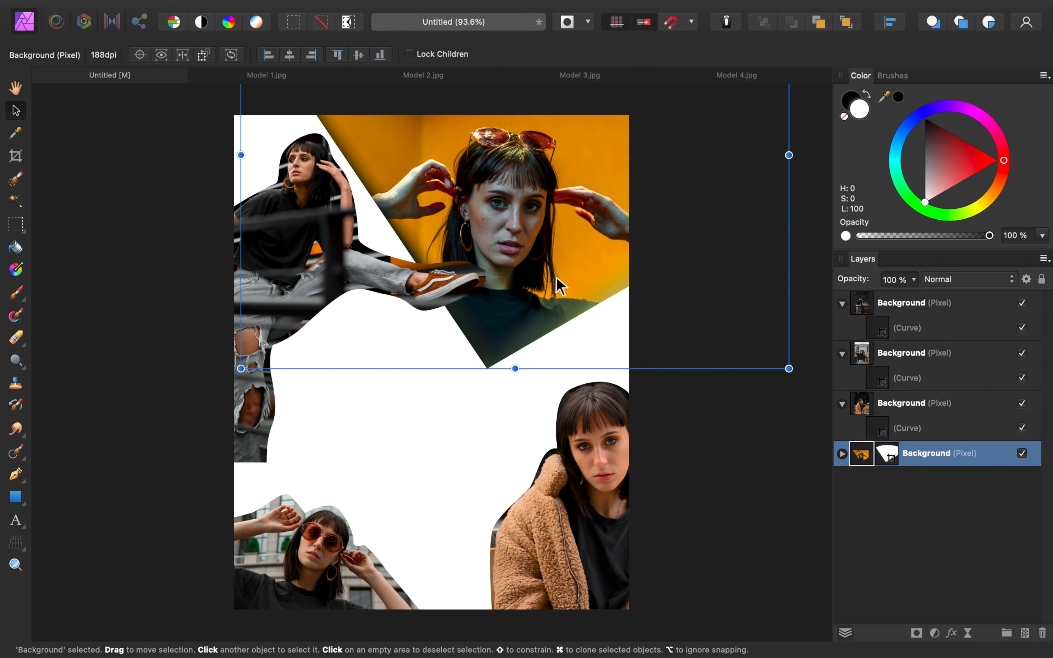
left_click_drag(560, 288, 559, 280)
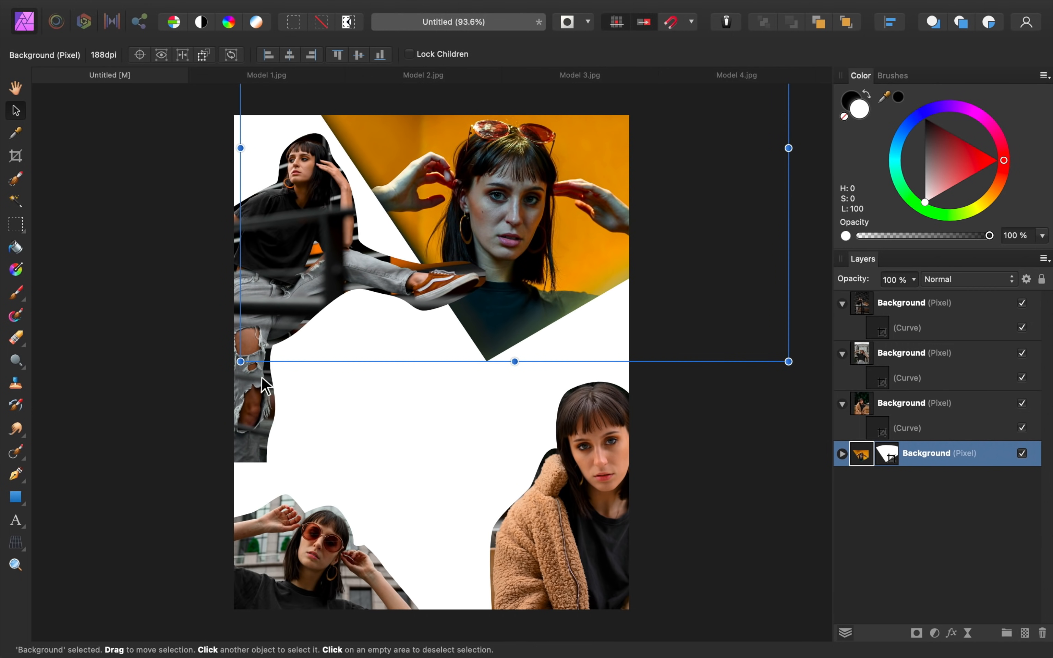
- Enlarge the railing cutout and place it along the page's left side, with the standing leg reaching the bottom edge
left_click(274, 414)
left_click_drag(484, 463, 592, 587)
left_click_drag(369, 280, 383, 326)
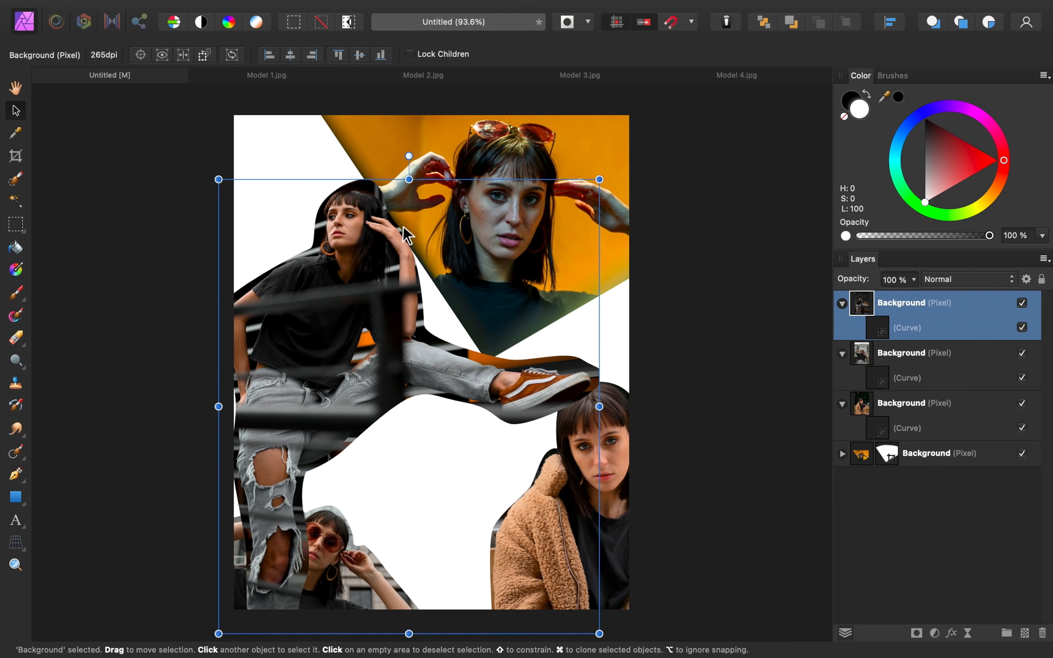
mouse_move(377, 269)
left_mouse_down()
mouse_move(369, 275)
mouse_move(376, 269)
left_mouse_up()
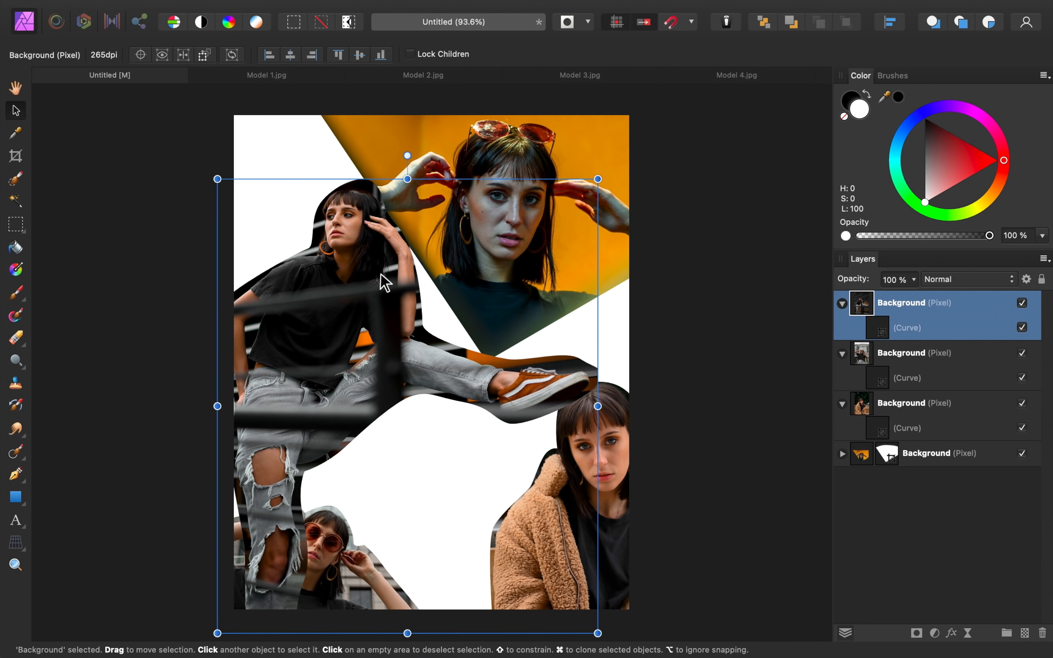
- Move the brown-coat cutout left and slightly up under the outstretched shoe, and collapse the three expanded photo layers
left_click(601, 491)
left_click_drag(602, 490, 542, 471)
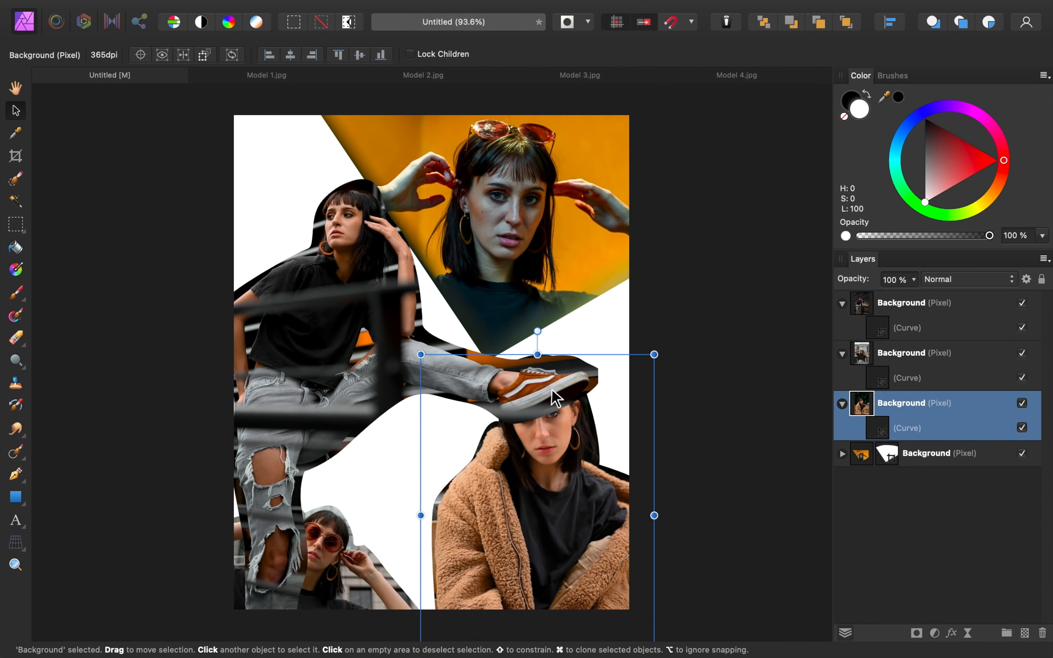
left_click(843, 404)
left_click(843, 354)
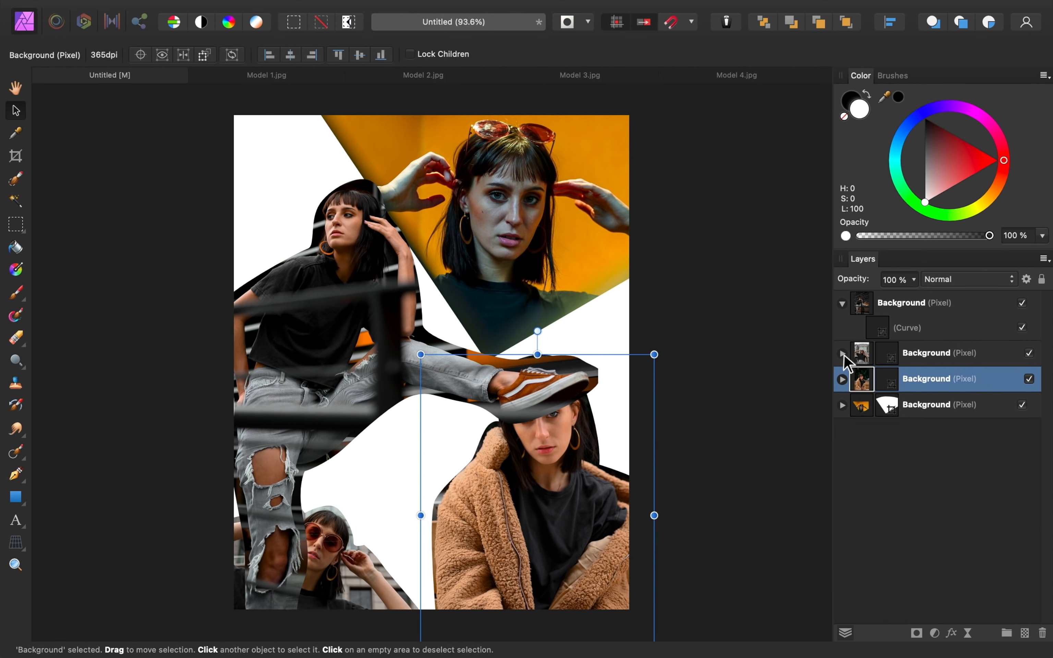
left_click(842, 303)
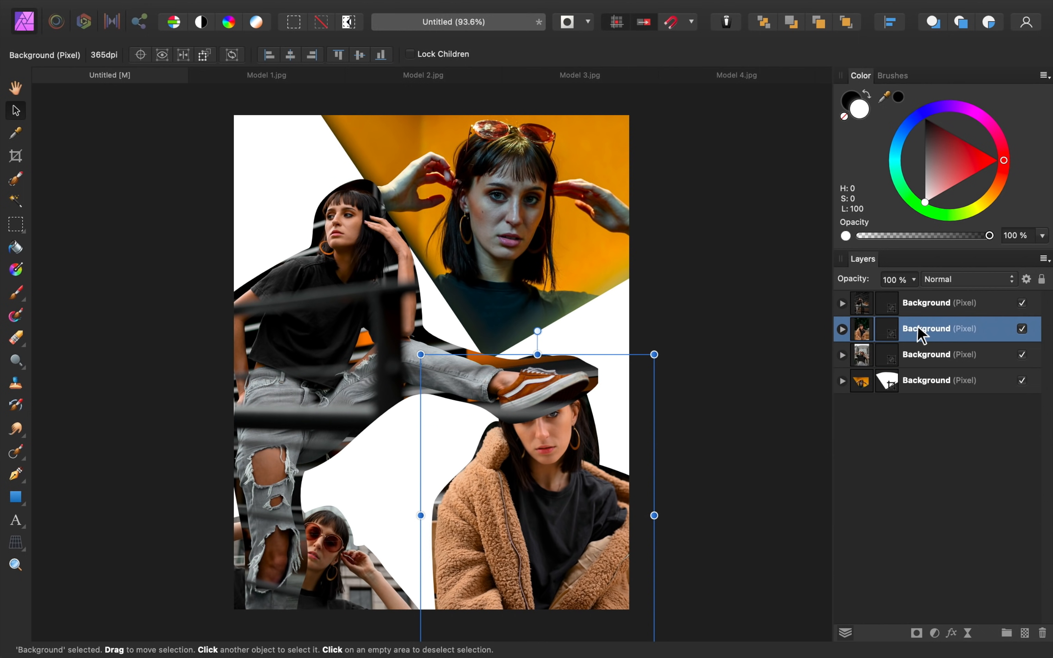
- Bring the brown-coat layer to the top of the stack, and scale the cutout down slightly in the page's lower-right corner
mouse_move(921, 334)
left_mouse_down()
mouse_move(905, 300)
mouse_move(916, 313)
left_mouse_up()
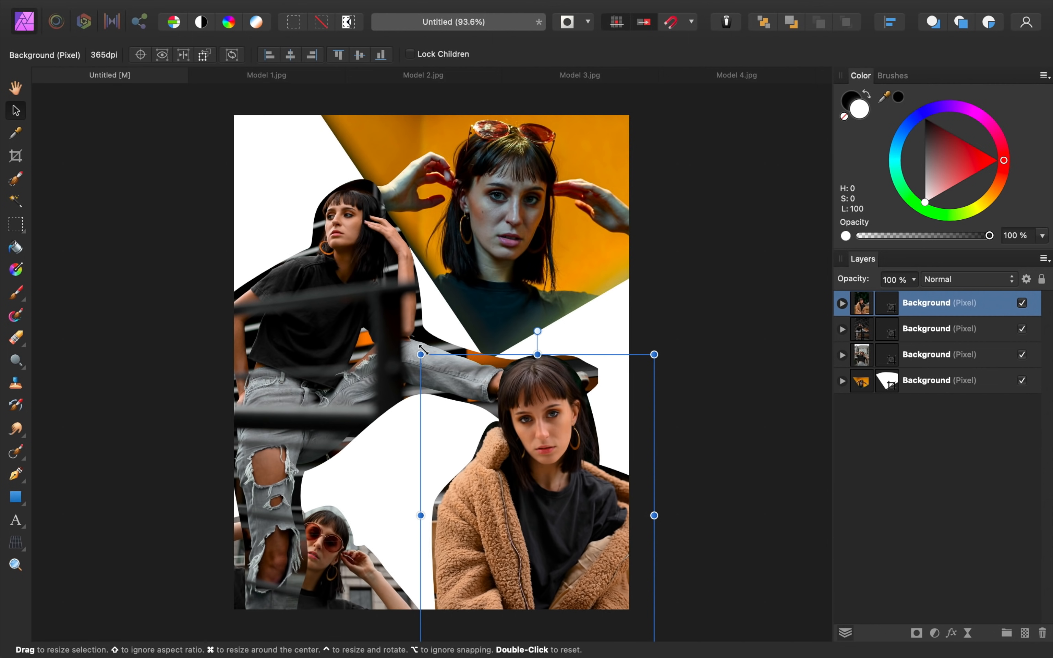
left_click_drag(421, 355, 439, 380)
left_click_drag(592, 479, 587, 470)
- Move the grey-building cutout right and up into the gap between the ripped-jeans leg and the brown coat, and deselect it
left_click(302, 550)
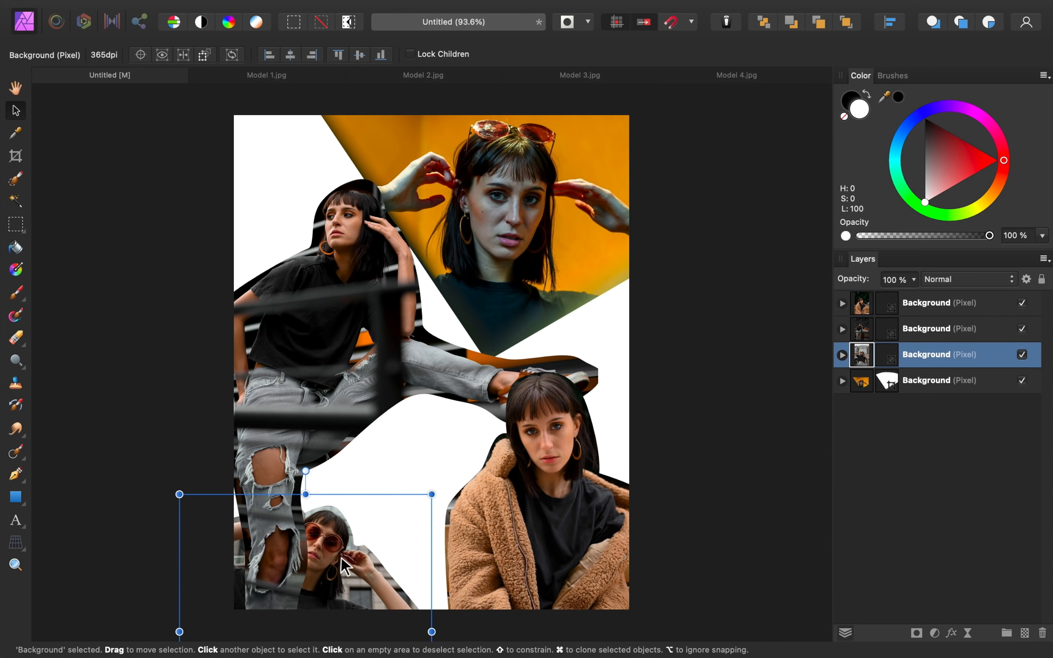
left_click_drag(303, 551, 405, 510)
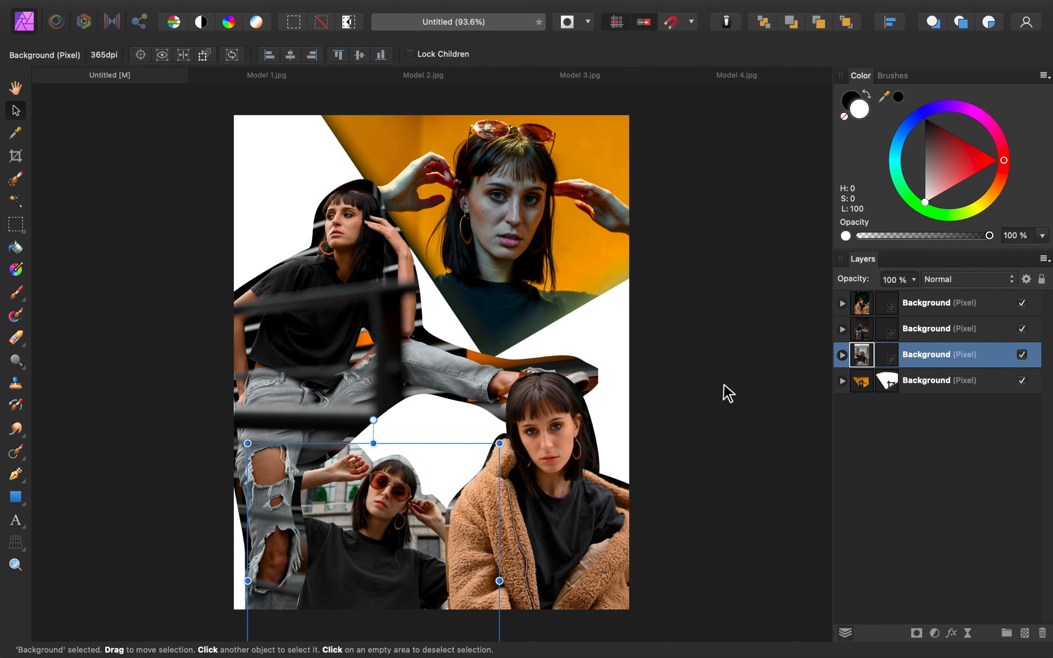
left_click(741, 378)
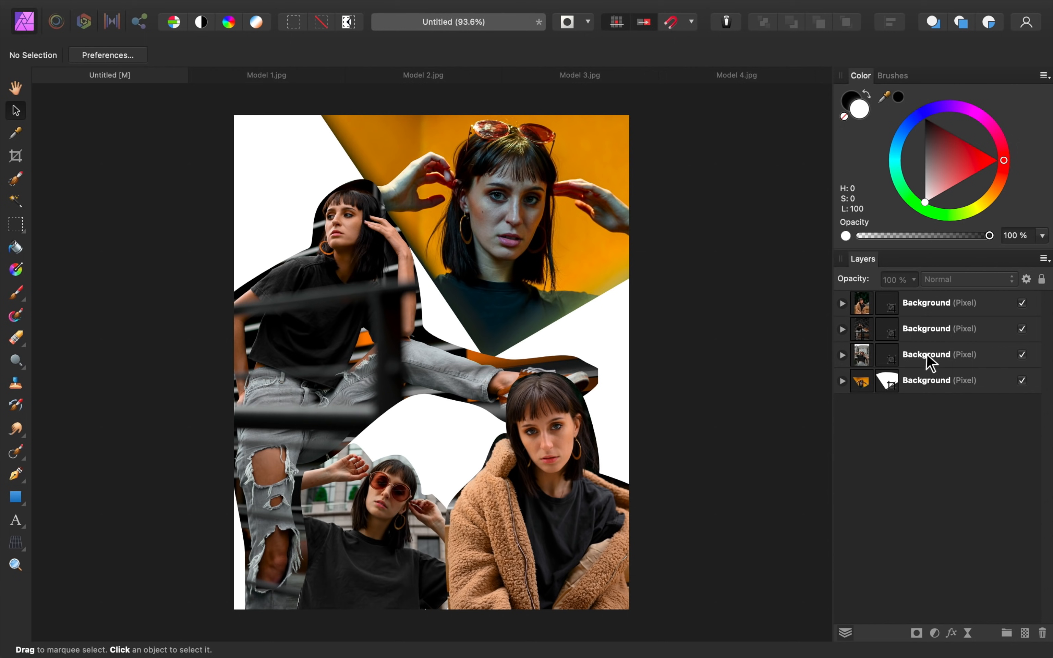
- Draw a closed Pen curve on the grey-building cutout around the background gap between the raised arm, hair and T-shirt shoulder beside the ripped jeans
left_click(933, 366)
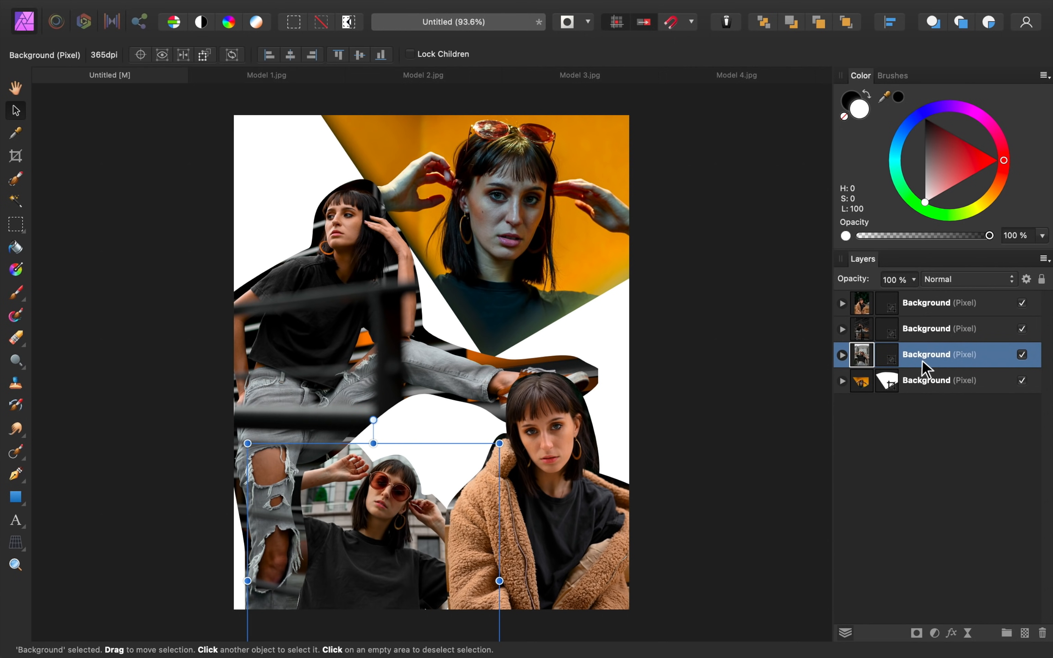
left_click(16, 474)
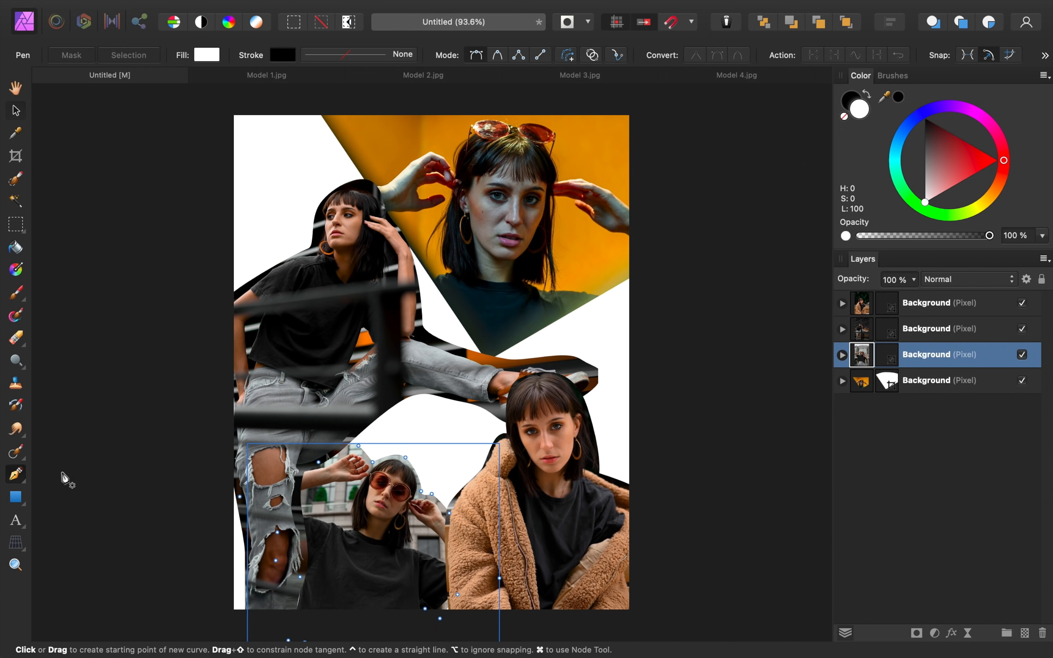
scroll(330, 527, "up", 5)
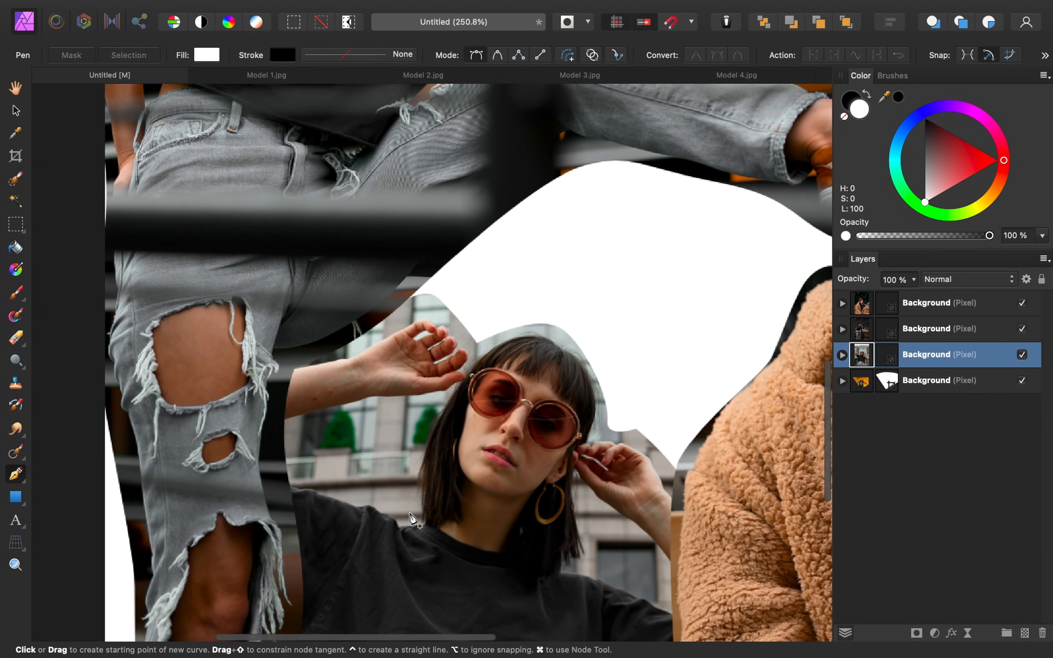
left_click(413, 517)
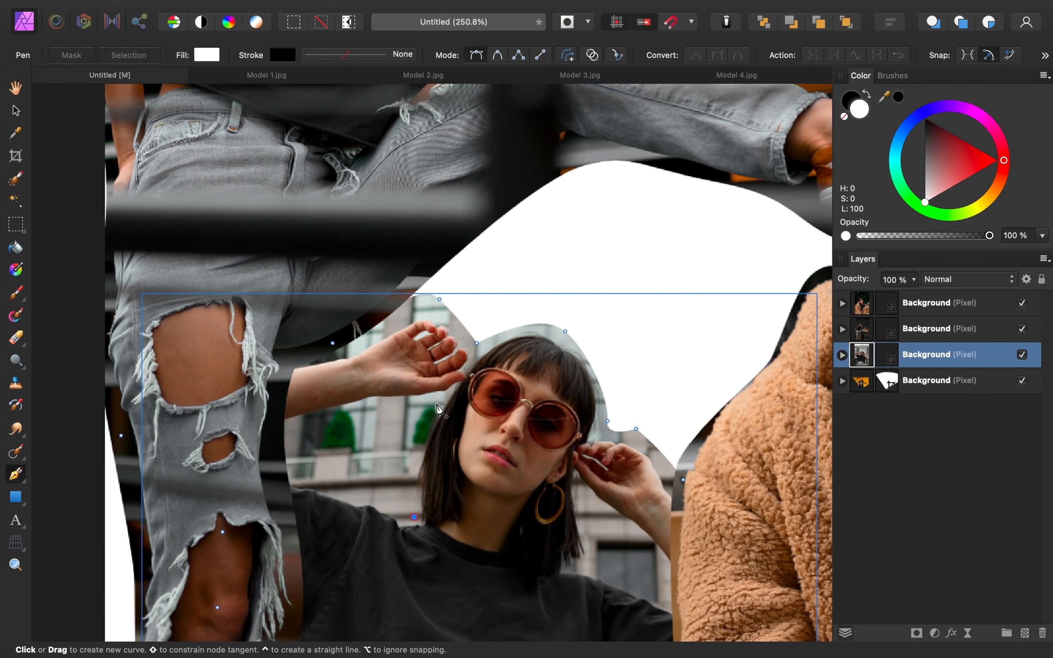
left_click_drag(435, 403, 446, 394)
left_click_drag(375, 402, 361, 403)
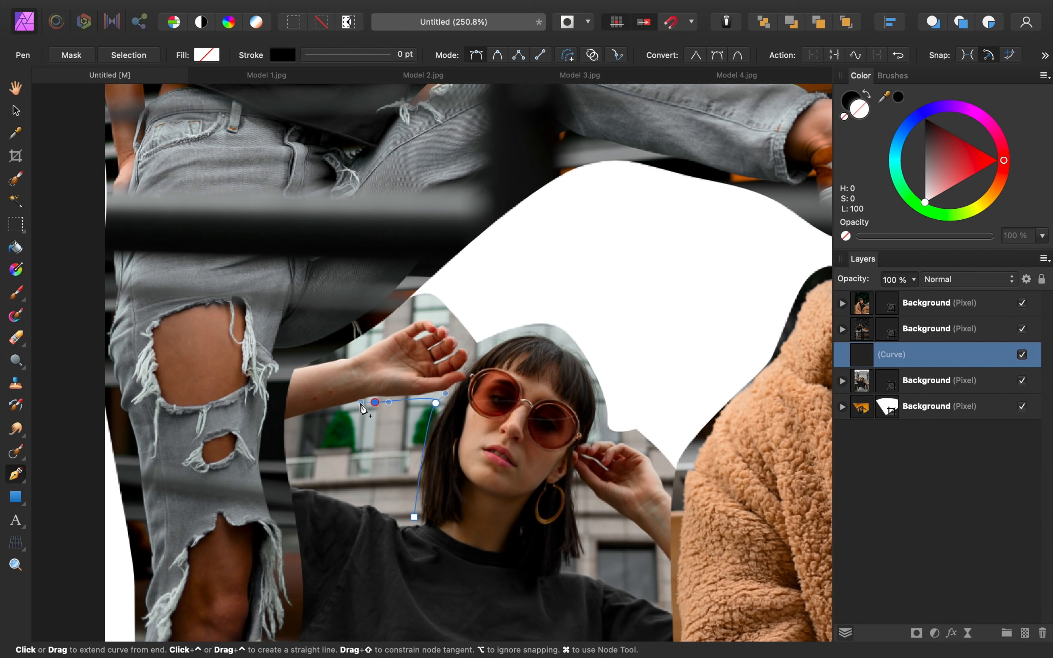
left_click(288, 425)
left_click(265, 435)
left_click_drag(288, 483, 305, 484)
left_click_drag(377, 500, 393, 505)
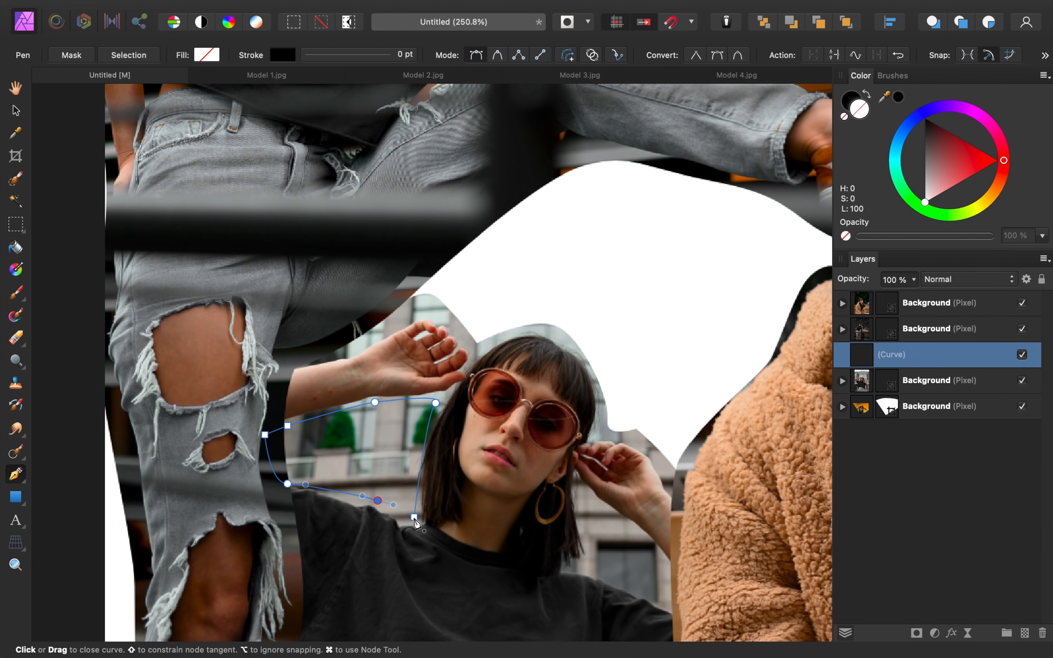
left_click(414, 518)
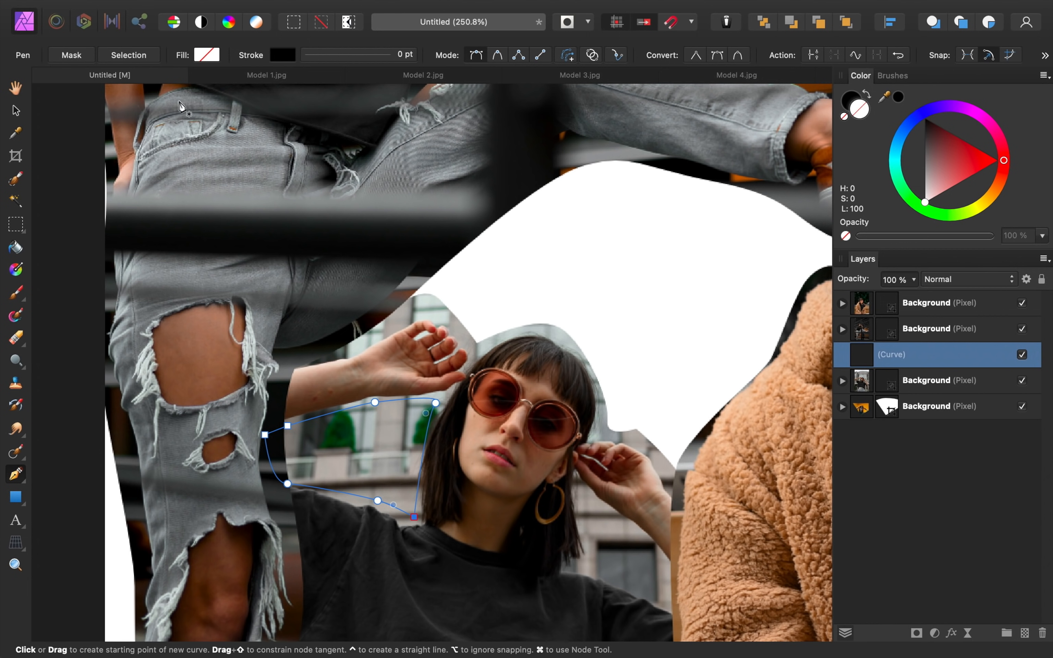
- Convert the curve to a selection, erase the building background inside it with the Erase Brush, and deselect
left_click(149, 59)
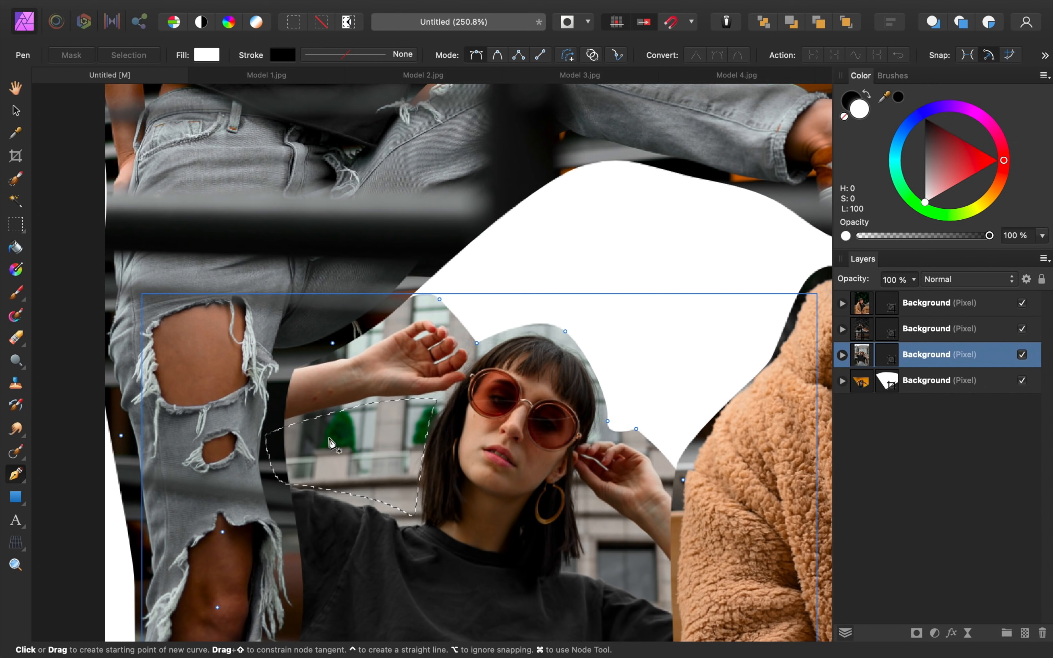
left_click(16, 338)
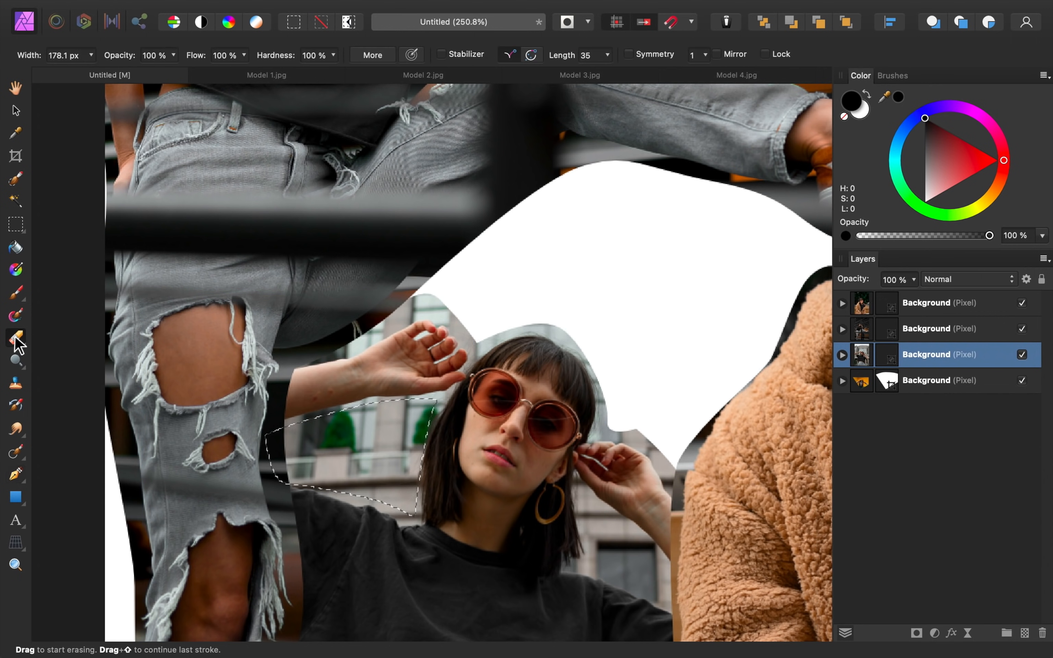
left_click(367, 426)
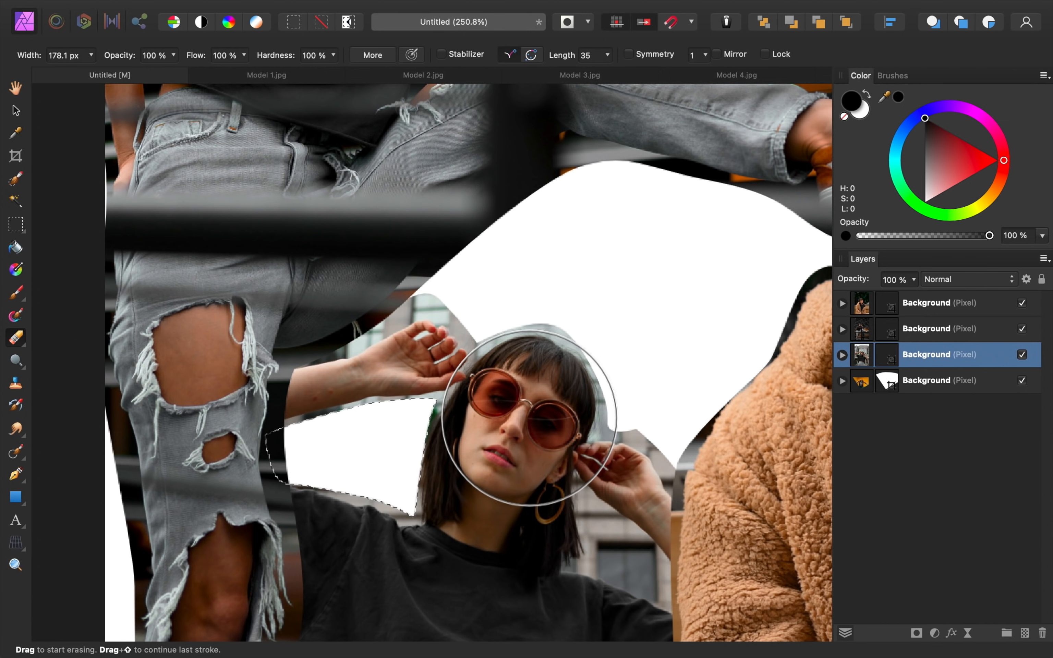
key("super+d")
left_click(528, 419)
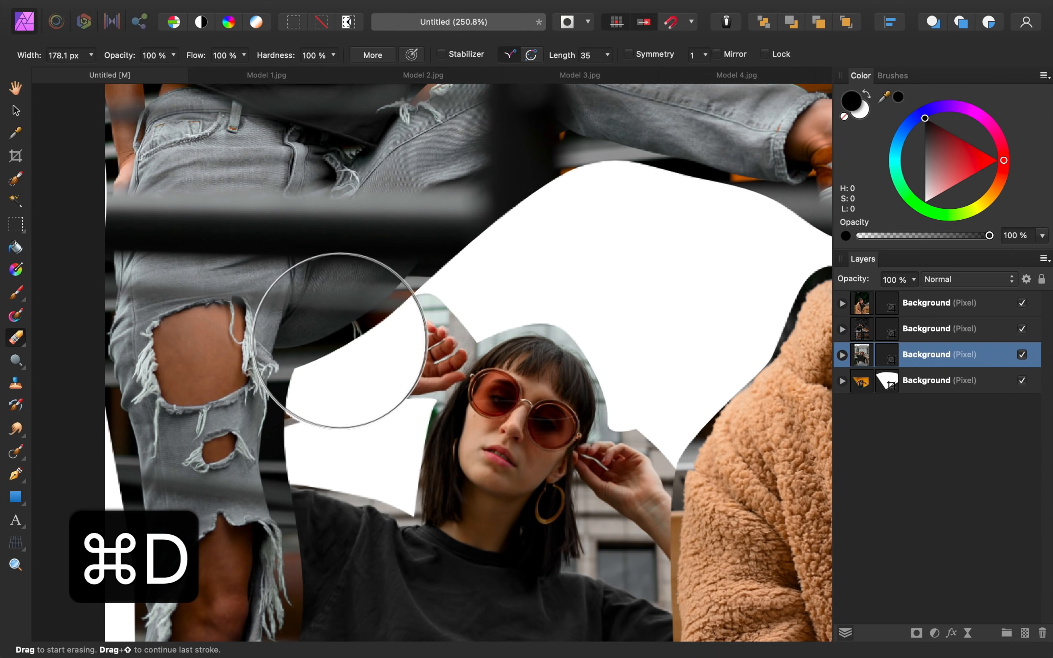
- Draw a closed Pen curve around the building gap between the sunglasses model's hair, bent arm and shoulder next to the brown coat
scroll(341, 336, "down", 5)
scroll(340, 336, "right", 3)
scroll(459, 425, "down", 1)
scroll(459, 424, "right", 1)
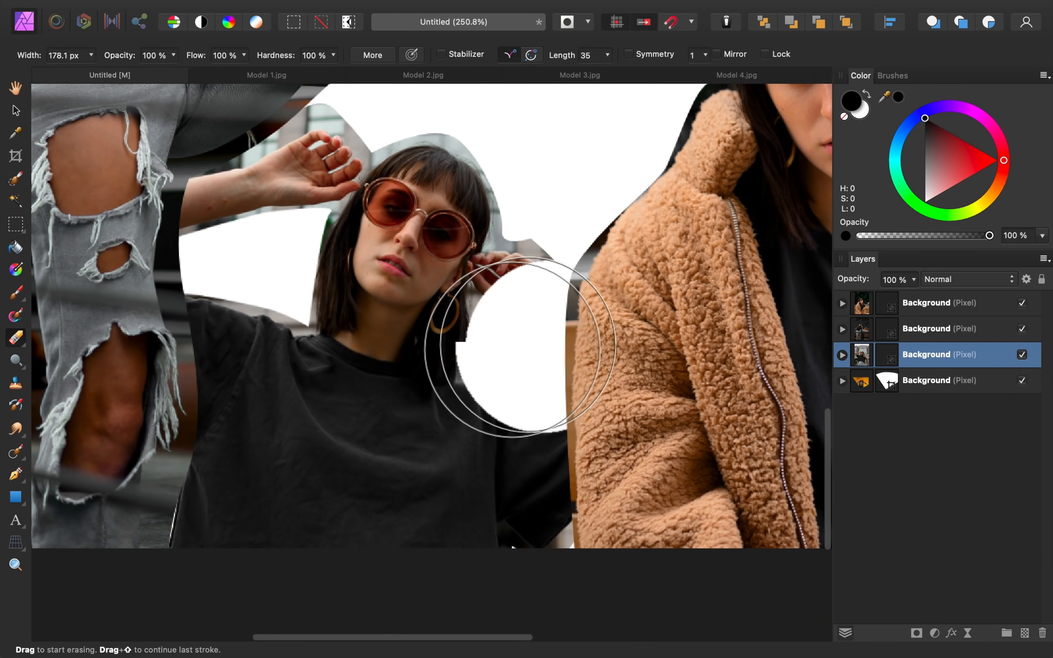
left_click(16, 474)
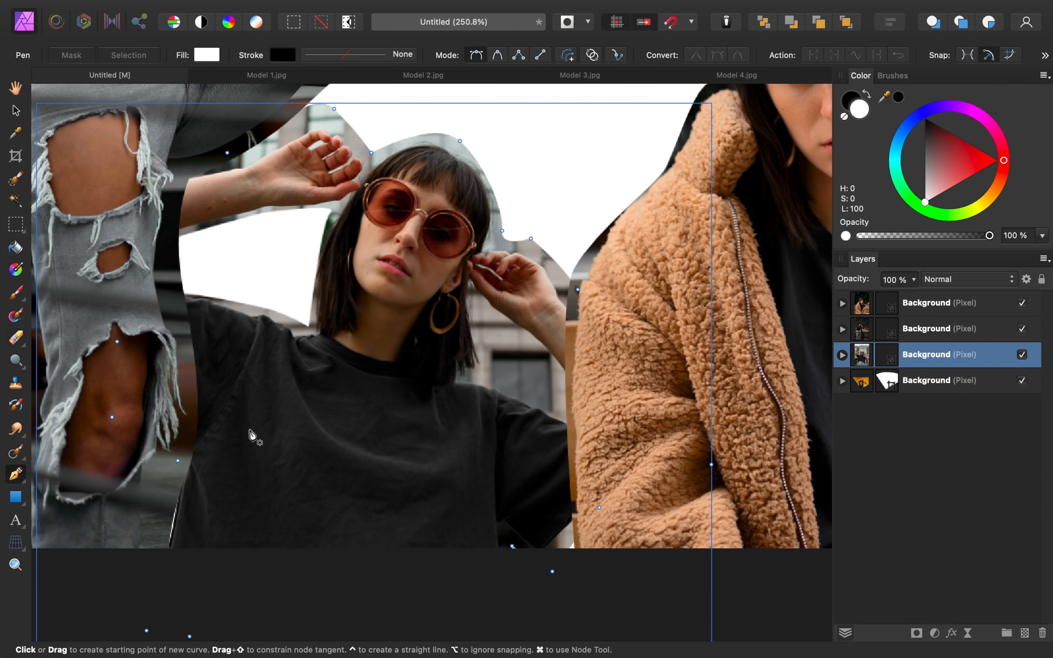
left_click(475, 379)
left_click(475, 295)
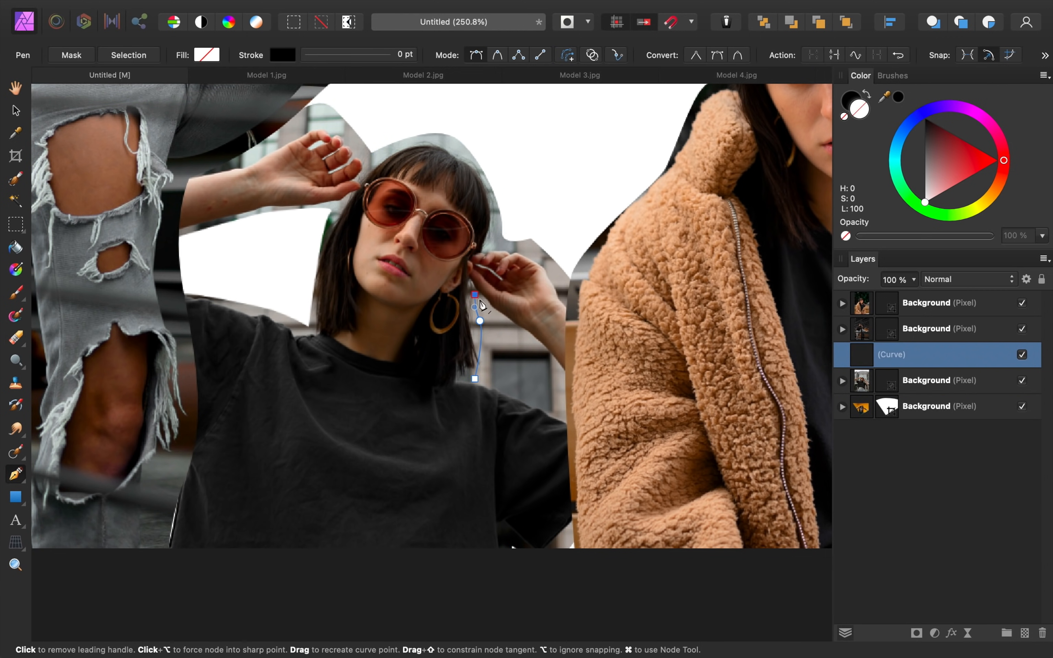
left_click_drag(548, 365, 565, 383)
left_click(584, 398)
left_click(565, 417)
left_click(500, 386)
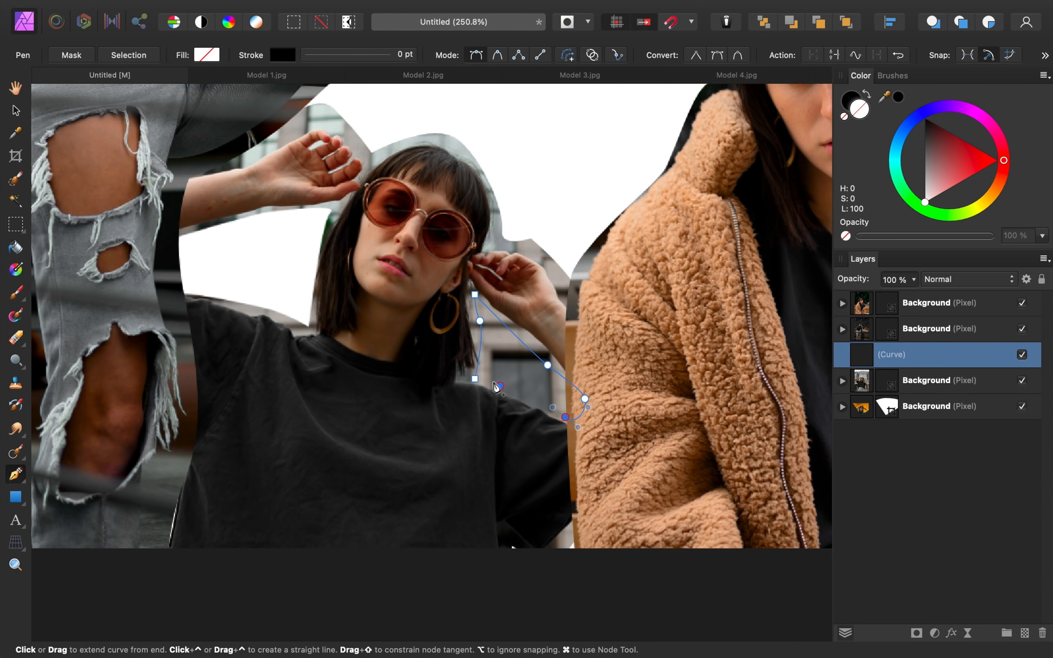
left_click(478, 383)
- Turn the curve beside the brown coat into a selection, erase the building area within it, and remove the selection
left_click(148, 55)
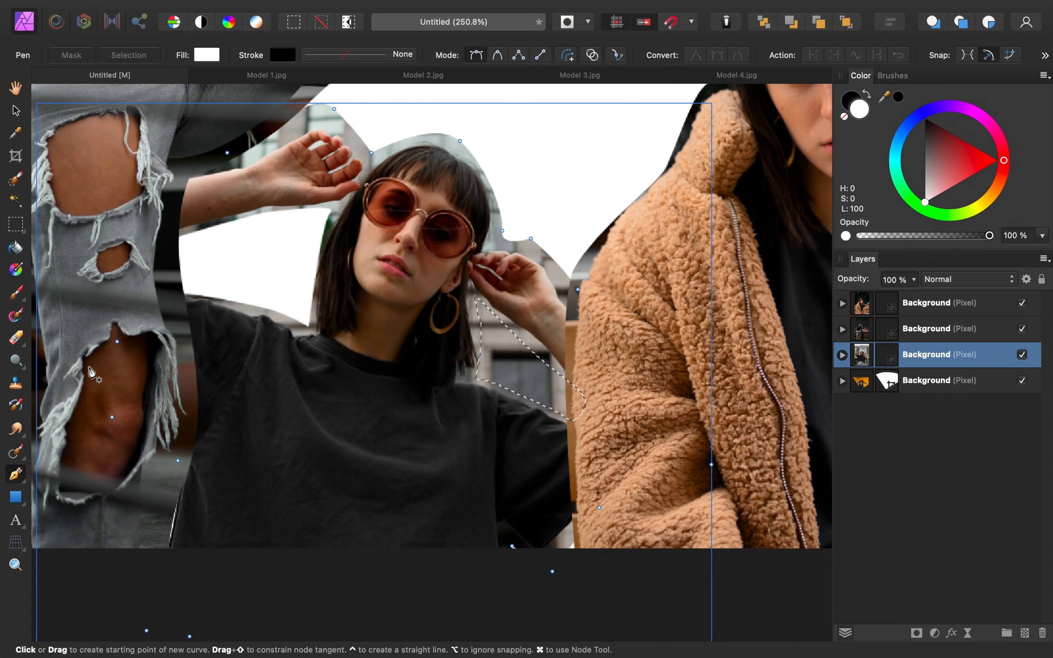
left_click(19, 339)
left_click_drag(500, 330, 522, 405)
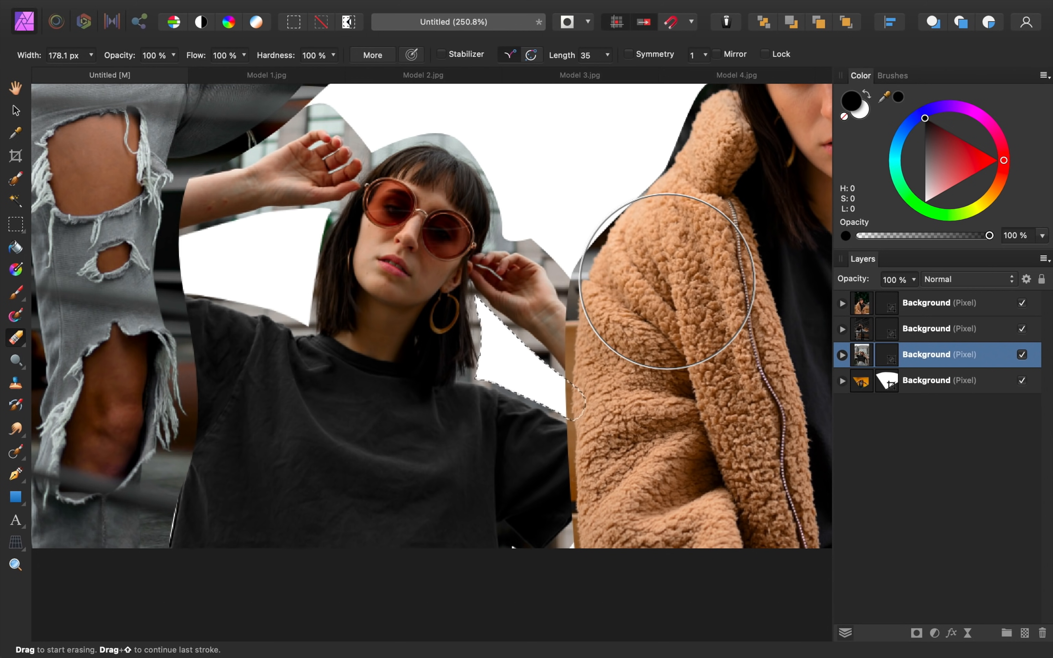
key("super+d")
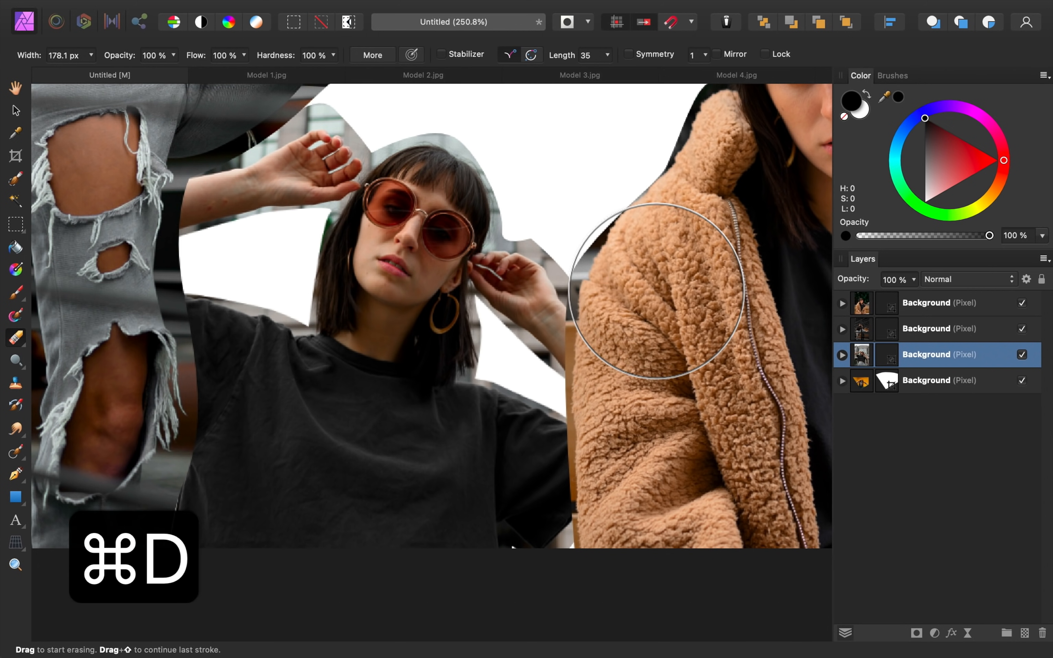
- Add a Color Balance adjustment and nest it inside the orange-background photo layer
key("super+0")
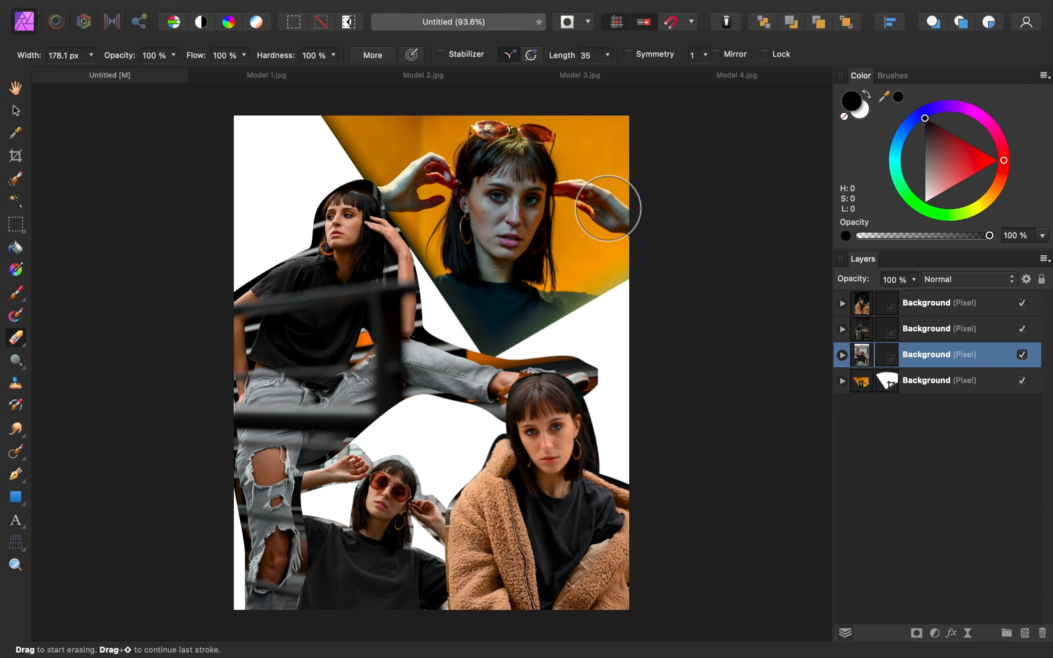
left_click(937, 634)
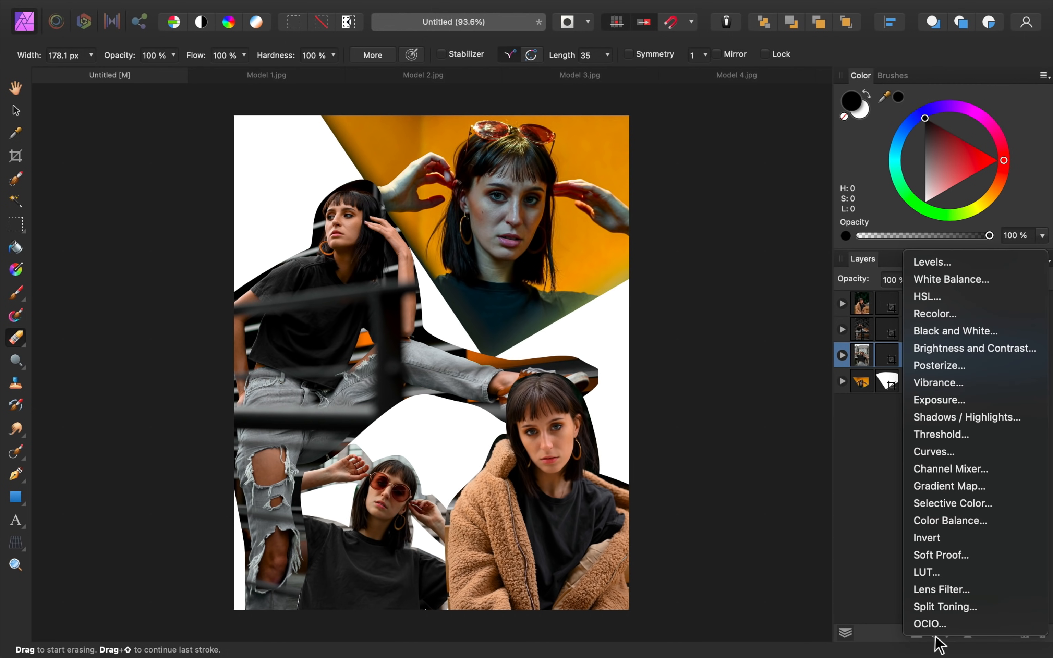
left_click(992, 525)
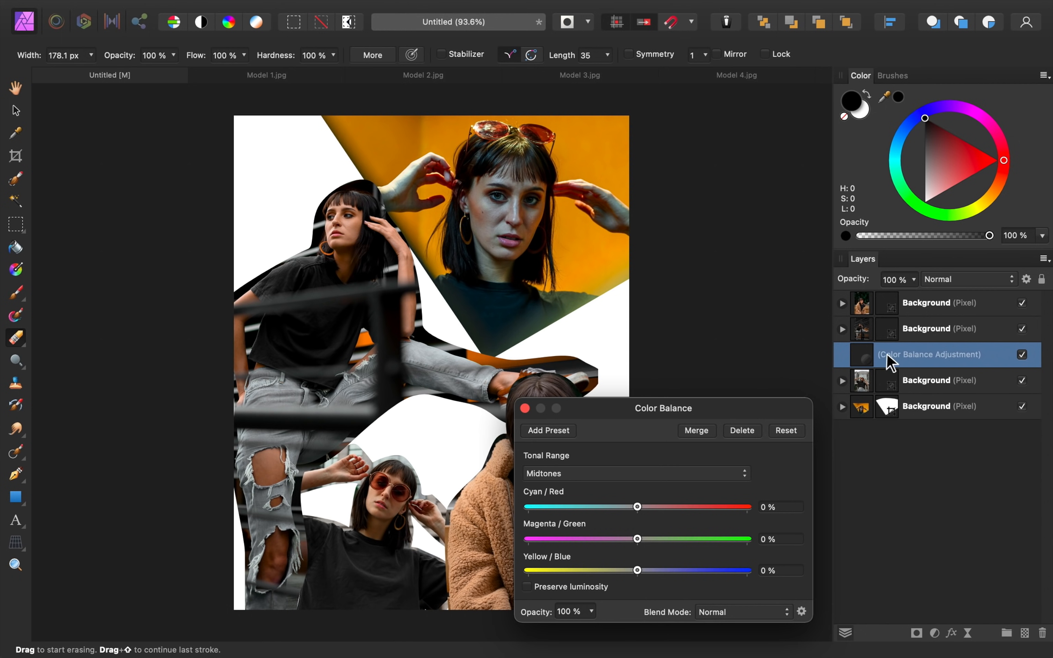
left_click_drag(888, 359, 934, 418)
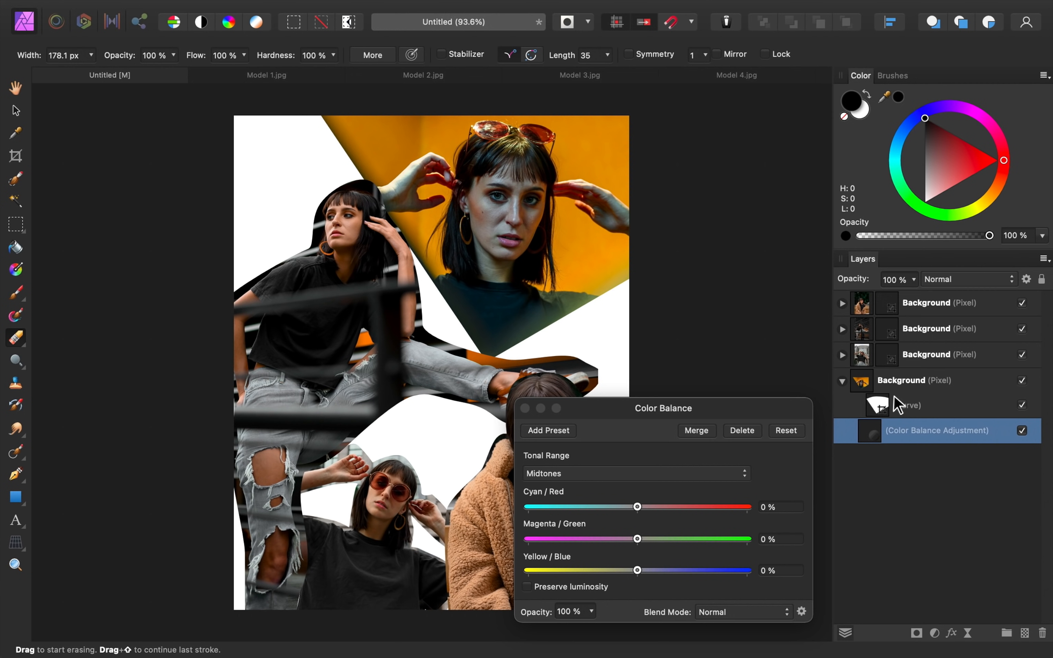
- Switch the Color Balance tonal range to Shadows and shift its color sliders slightly
left_click(618, 477)
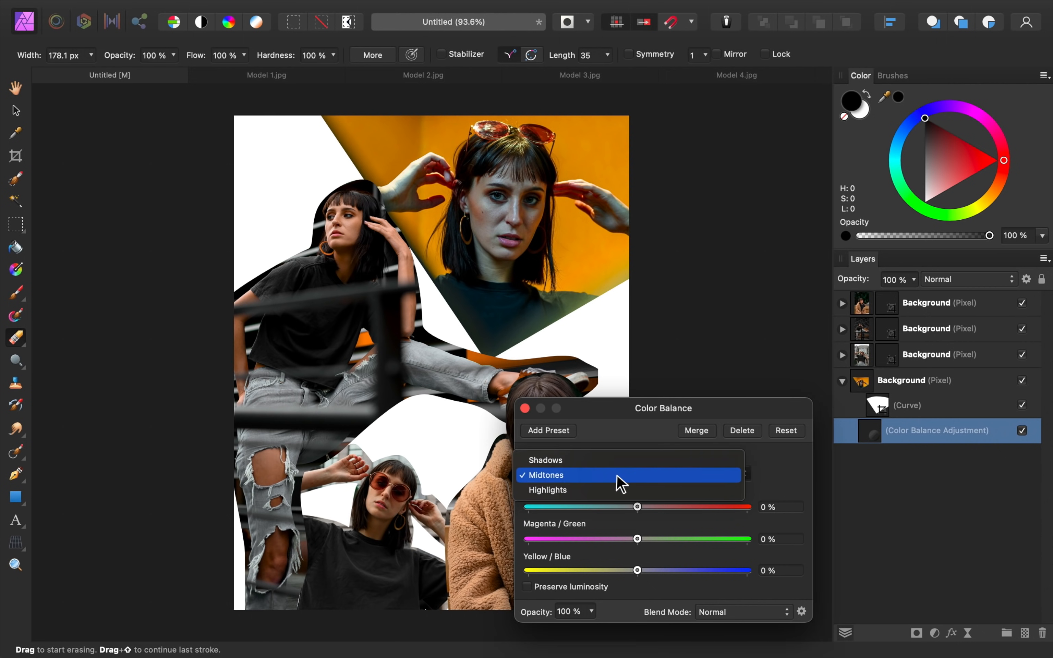
left_click(618, 462)
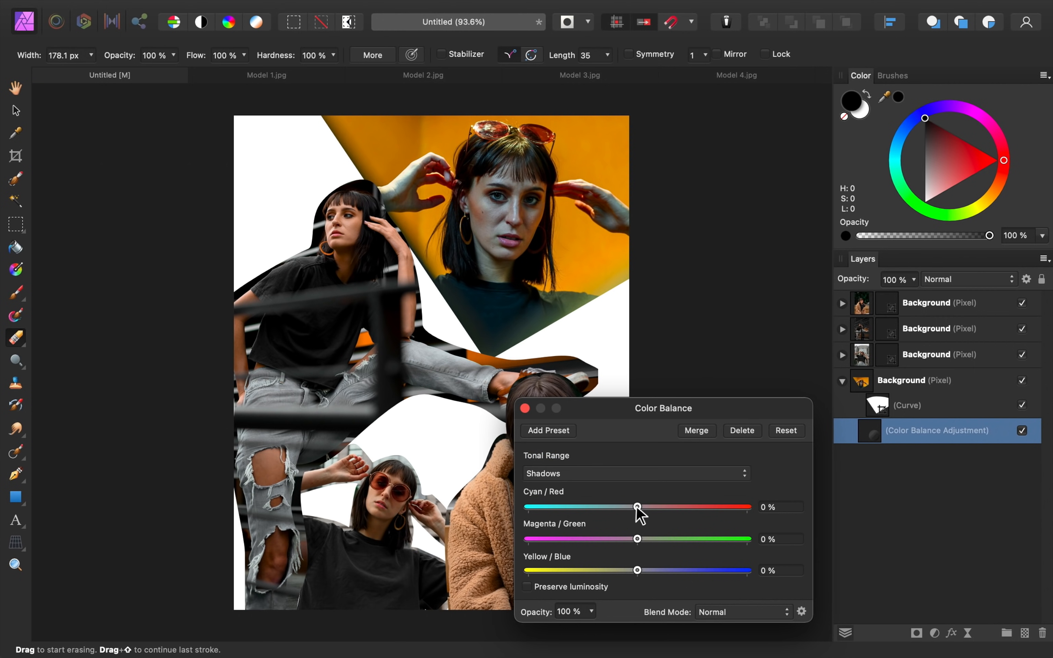
left_click_drag(631, 507, 634, 543)
- Set the Midtones color balance to Cyan/Red 10%, Magenta/Green -3% and Yellow/Blue -5%
left_click(640, 476)
left_click(642, 491)
left_click_drag(638, 507, 653, 508)
left_click_drag(628, 540, 633, 571)
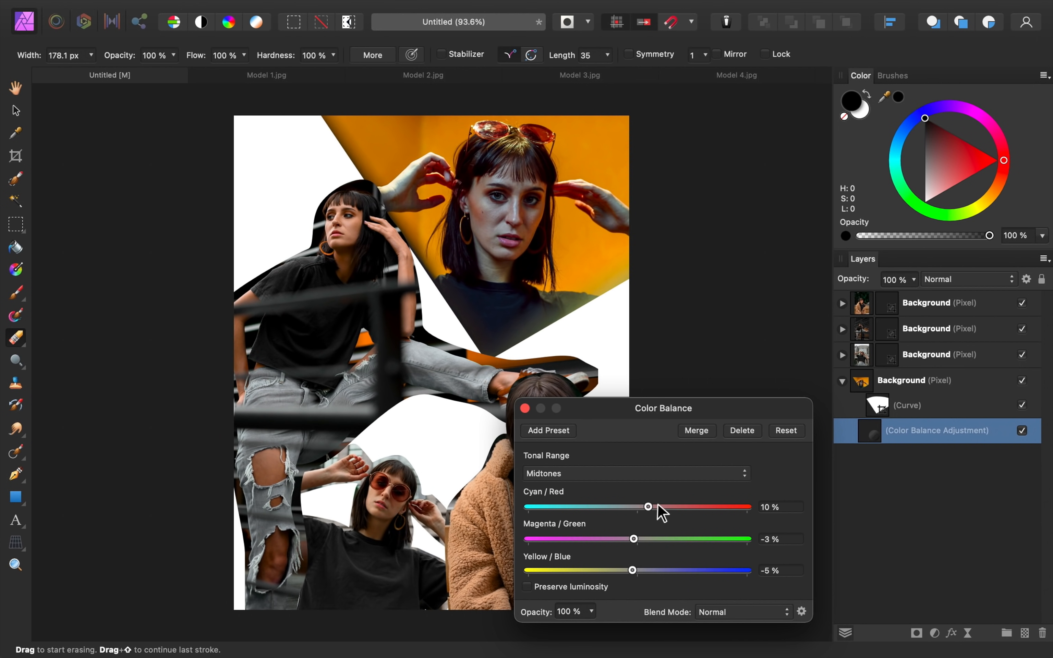
- Set the Highlights color balance to Cyan/Red 6% and Yellow/Blue -7%, and close the adjustment settings
left_click(652, 471)
left_click(657, 490)
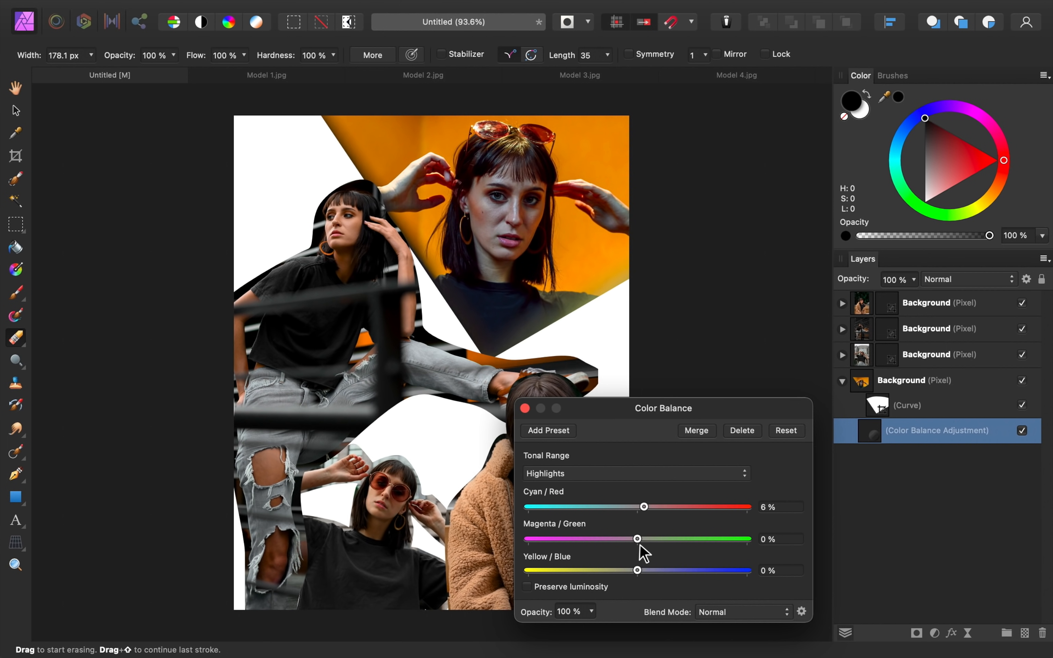
left_click_drag(638, 570, 630, 571)
left_click(524, 409)
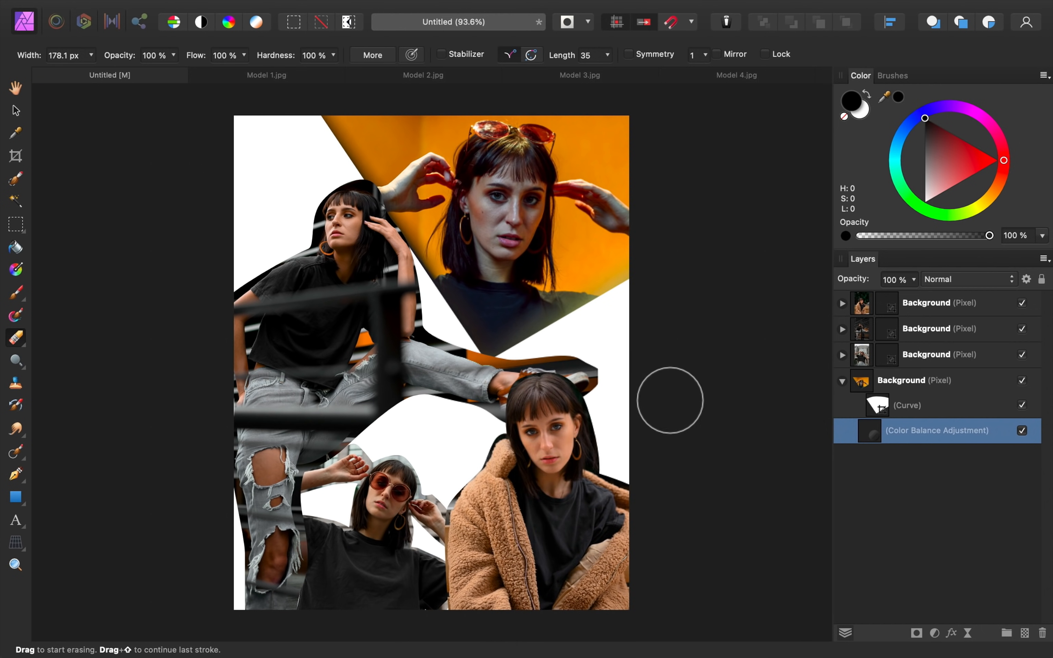
- Toggle the Color Balance adjustment off and on to compare the orange photo before and after, and close its settings
double_click(1023, 431)
left_click(1022, 431)
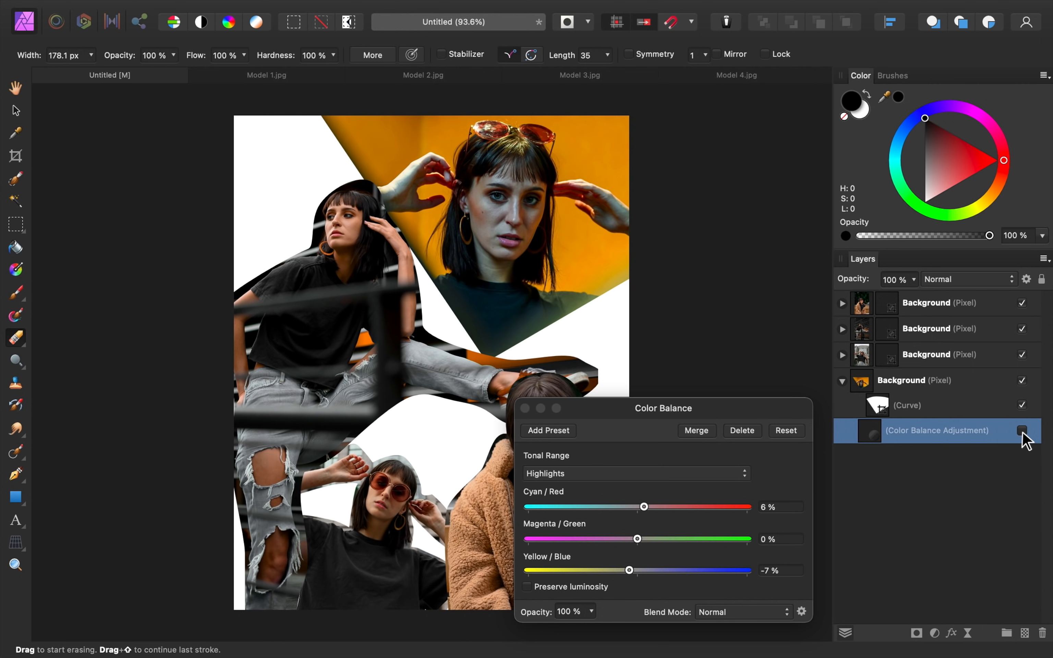
left_click(1023, 431)
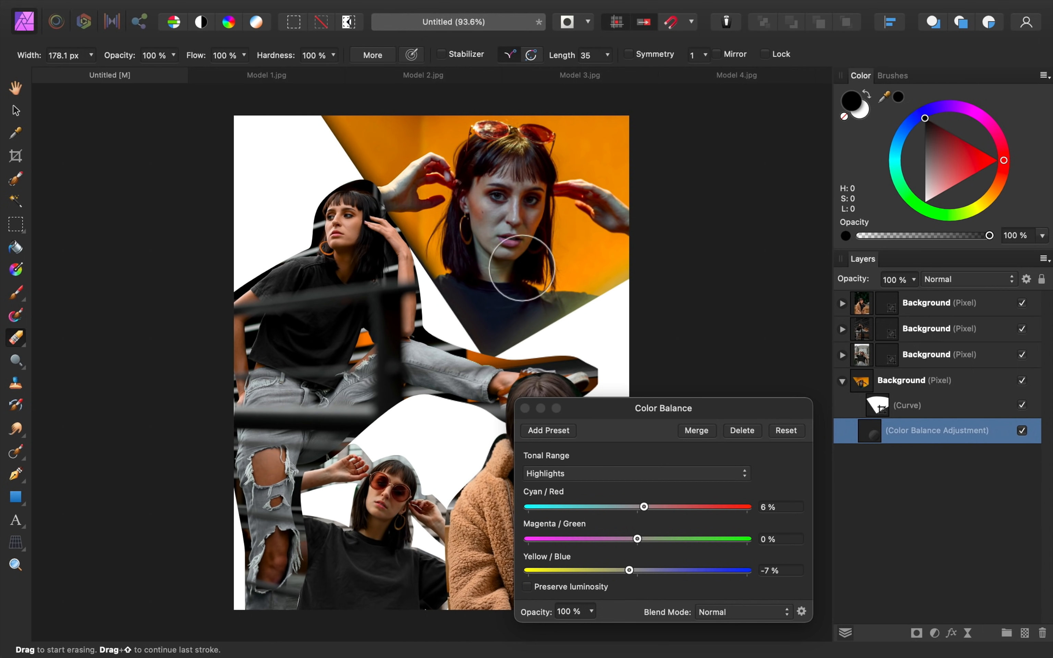
left_click(1022, 431)
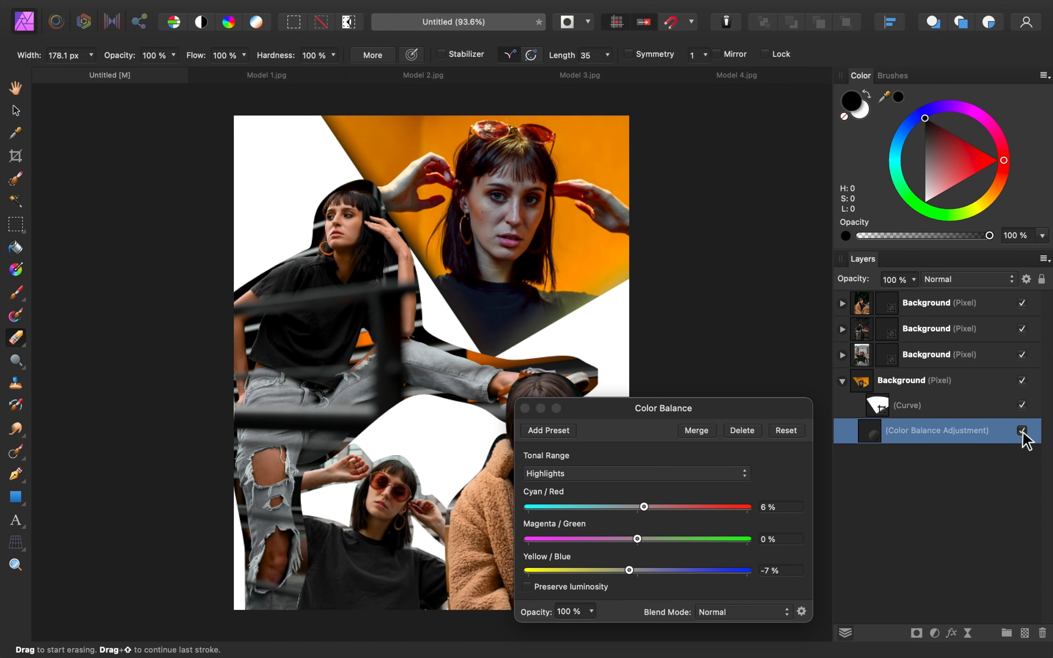
left_click(525, 408)
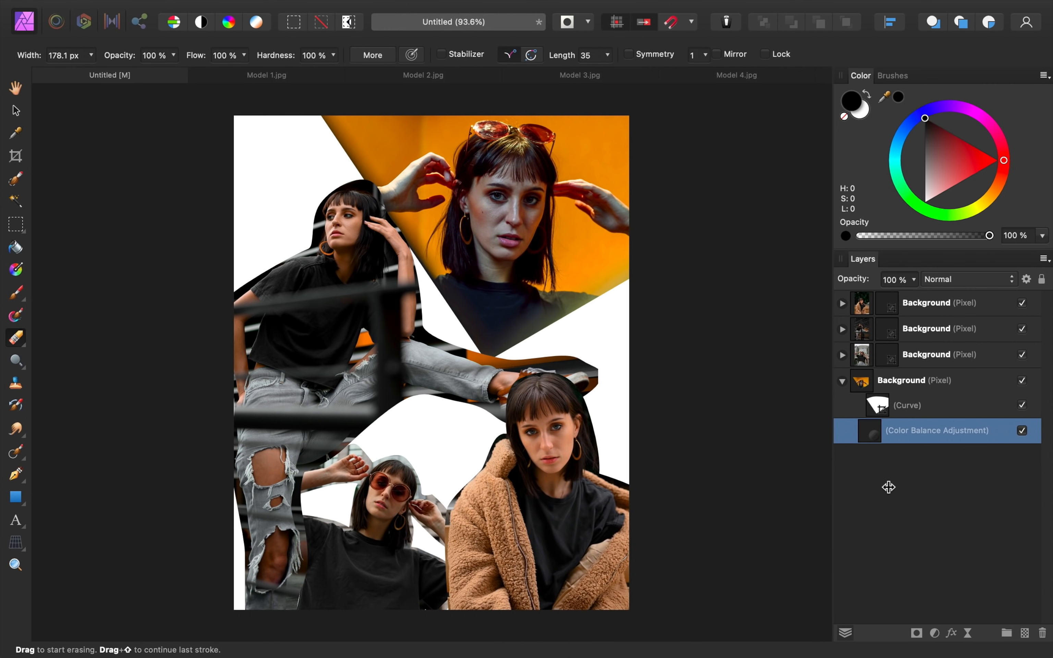
- Add a Curves adjustment to the orange photo layer and raise the curve's midpoint to X 0.475, Y 0.547
left_click(935, 635)
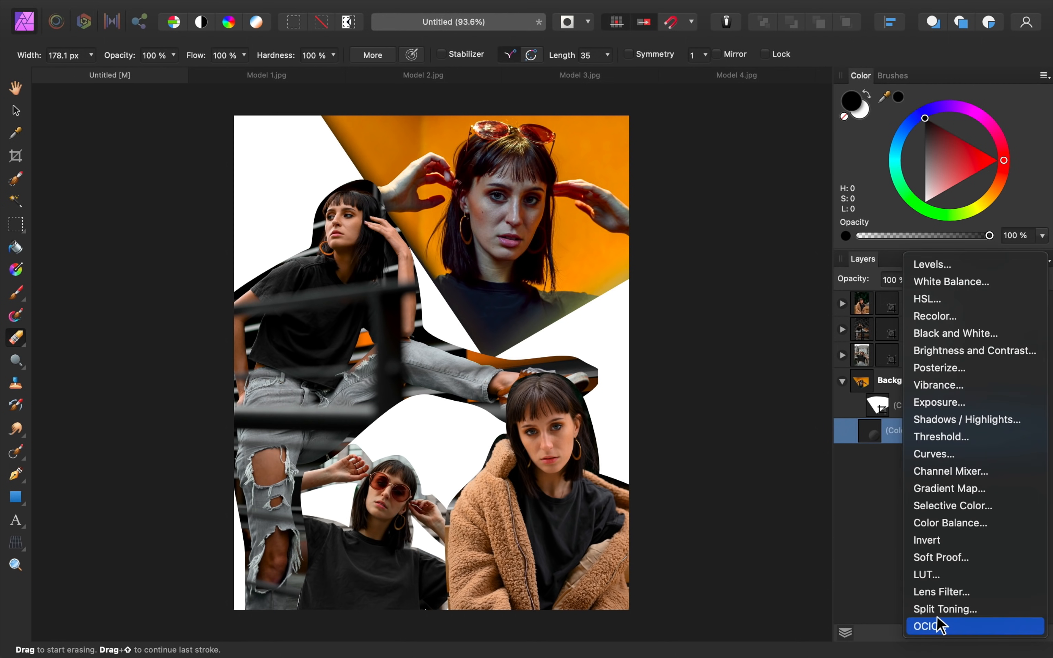
left_click(961, 452)
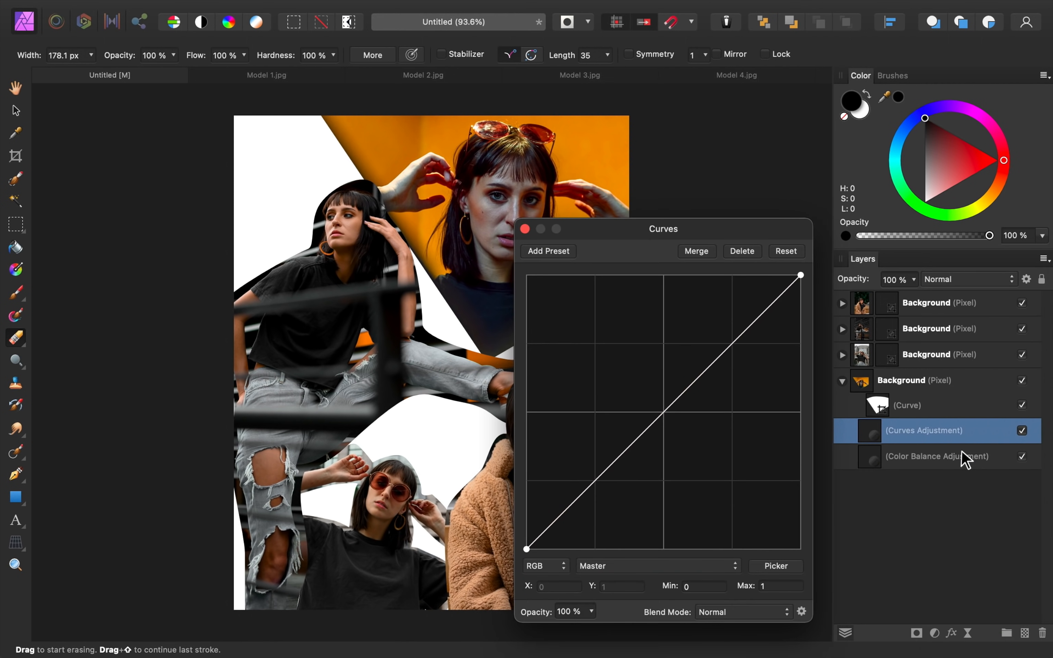
left_click_drag(664, 412, 657, 401)
scroll(428, 355, "right", 5)
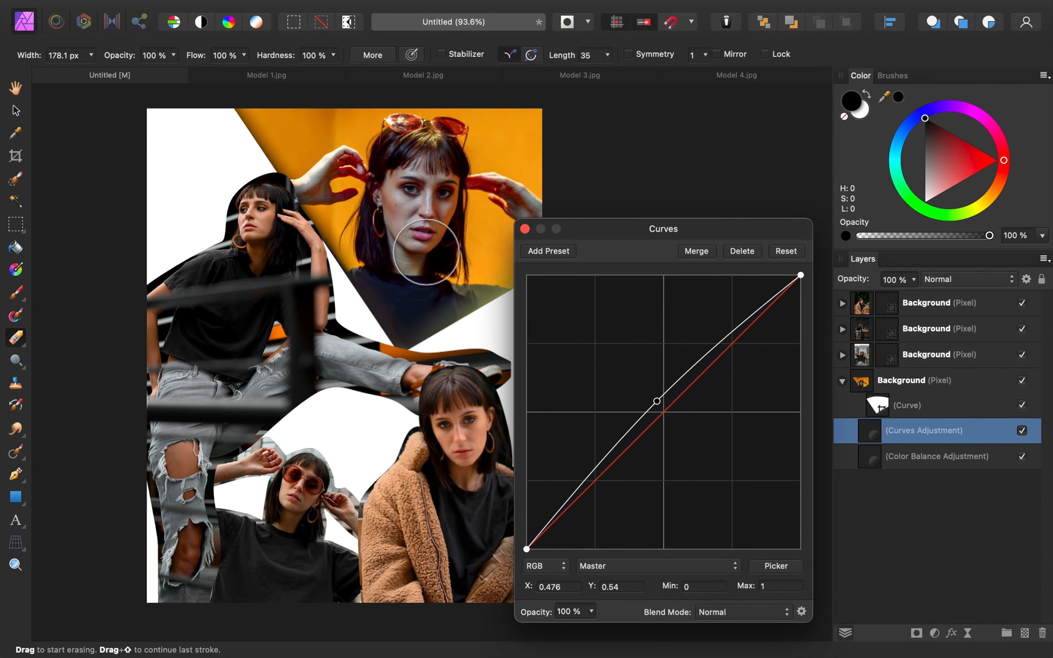
left_click_drag(657, 401, 657, 399)
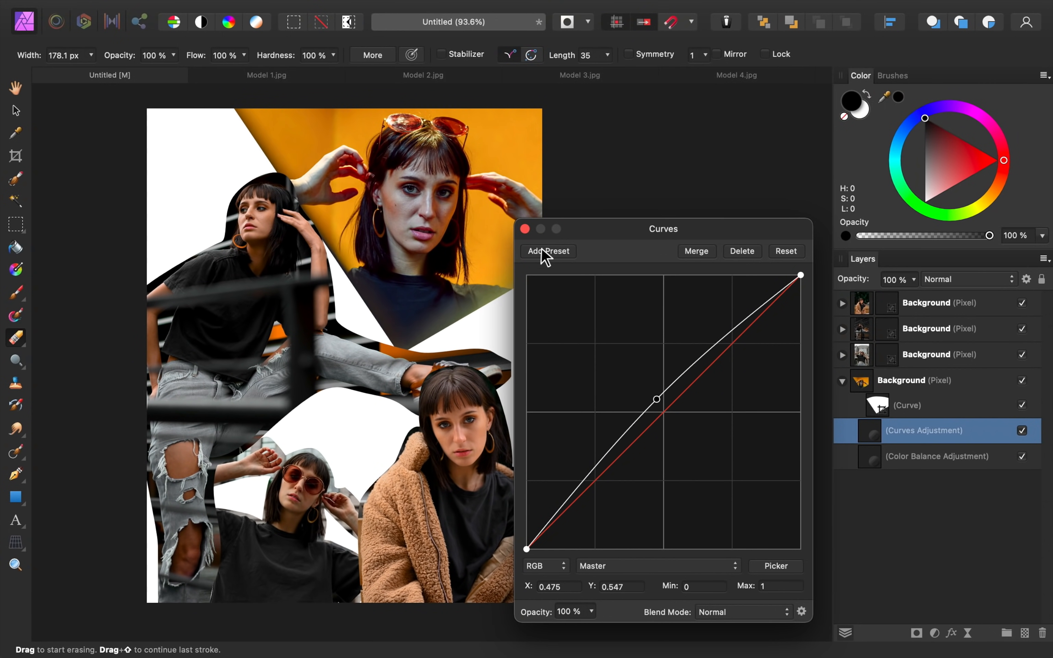
- Close the Curves settings, then collapse and select the orange photo layer at the bottom of the stack
left_click(525, 229)
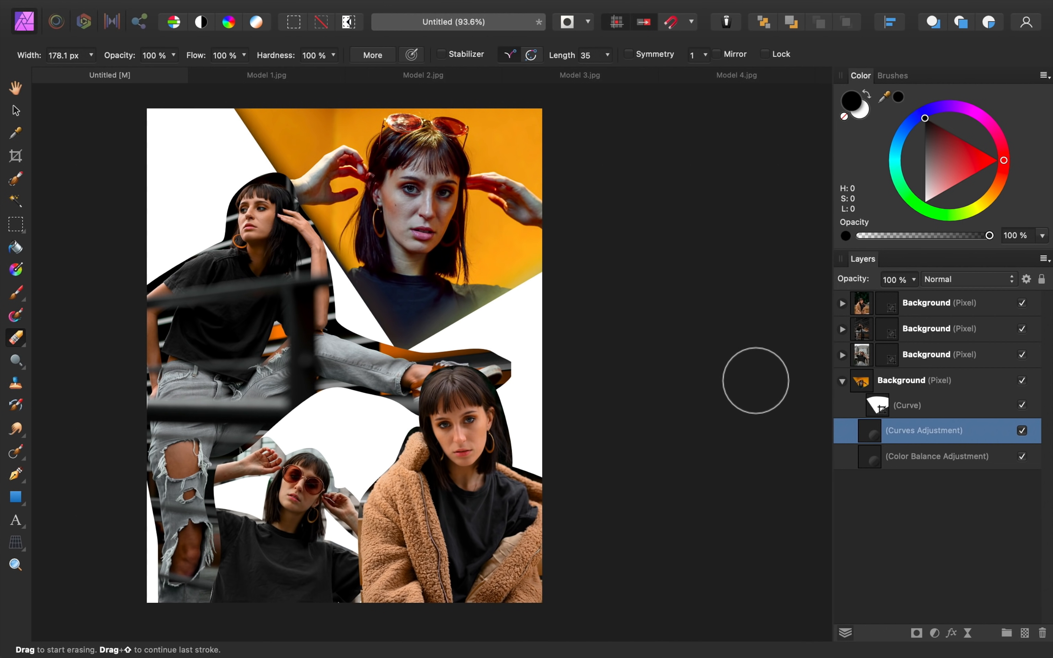
key("super+0")
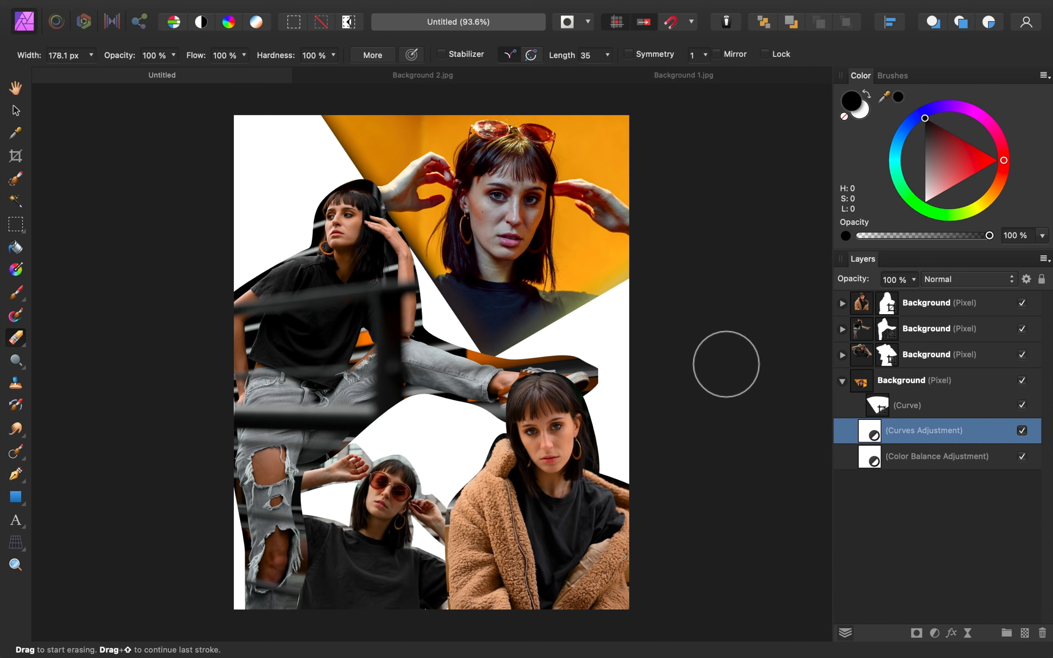
left_click(842, 381)
left_click(905, 390)
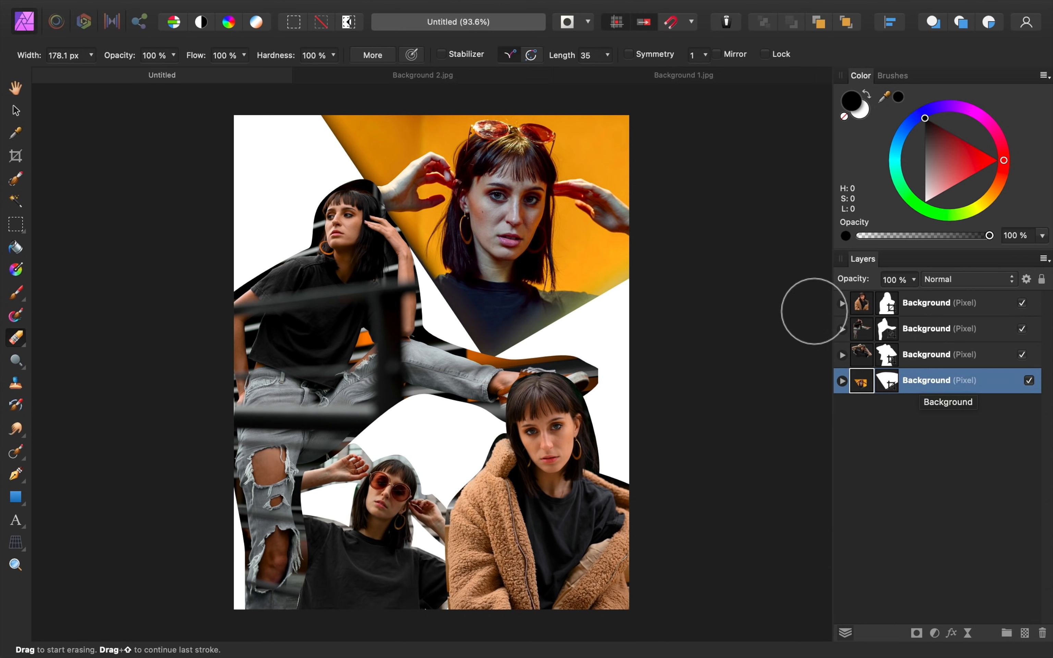
- Copy the tree photo from Background 2.jpg and paste it into the collage document
left_click(450, 79)
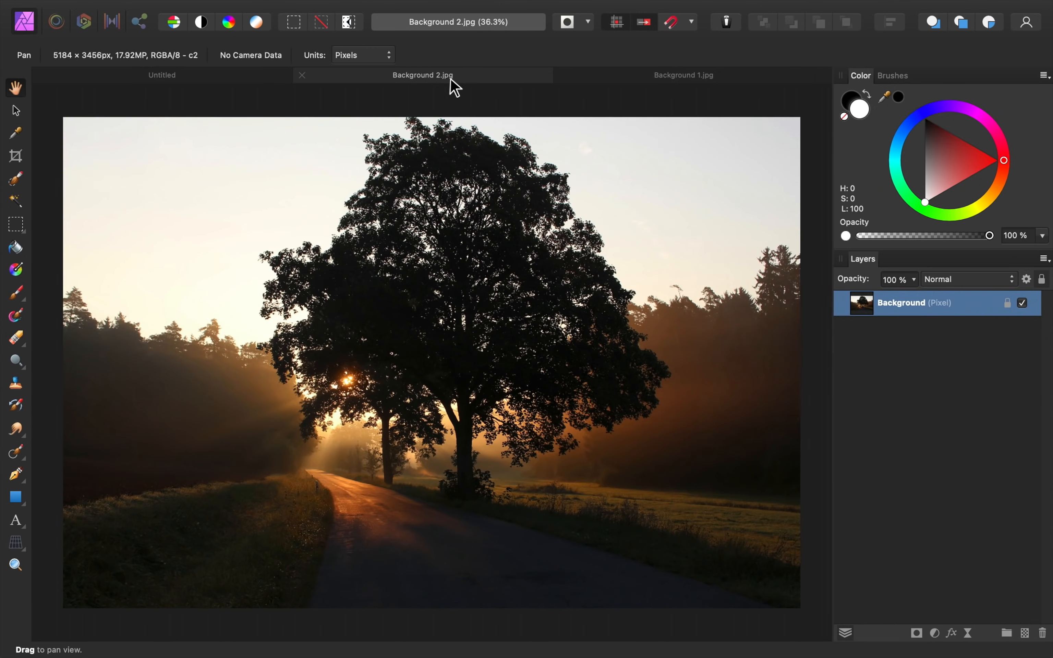
key("super+c")
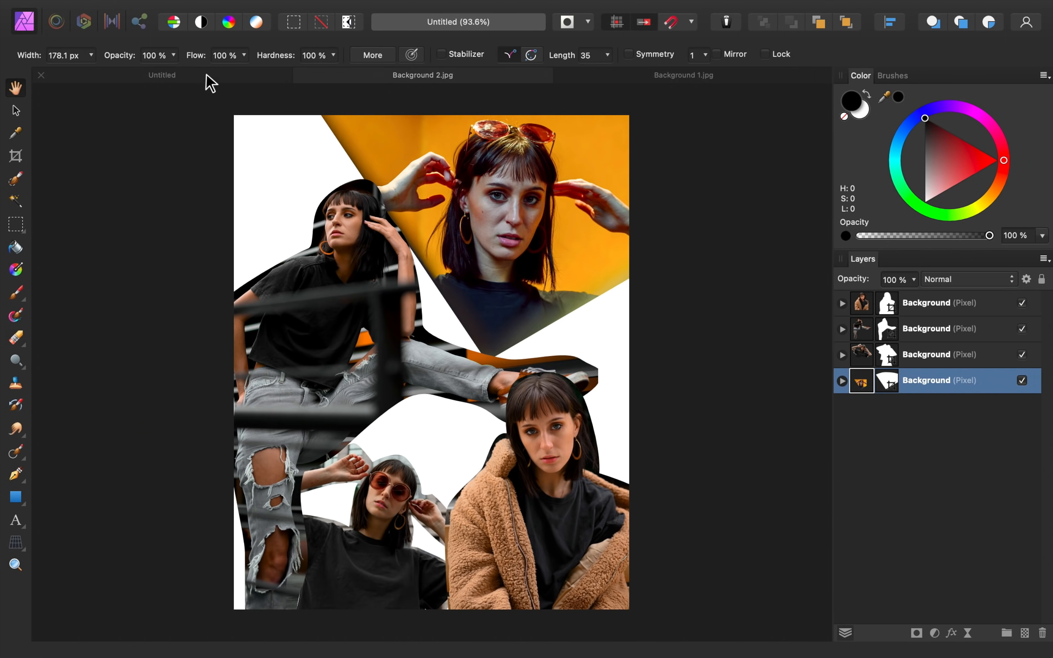
left_click(207, 74)
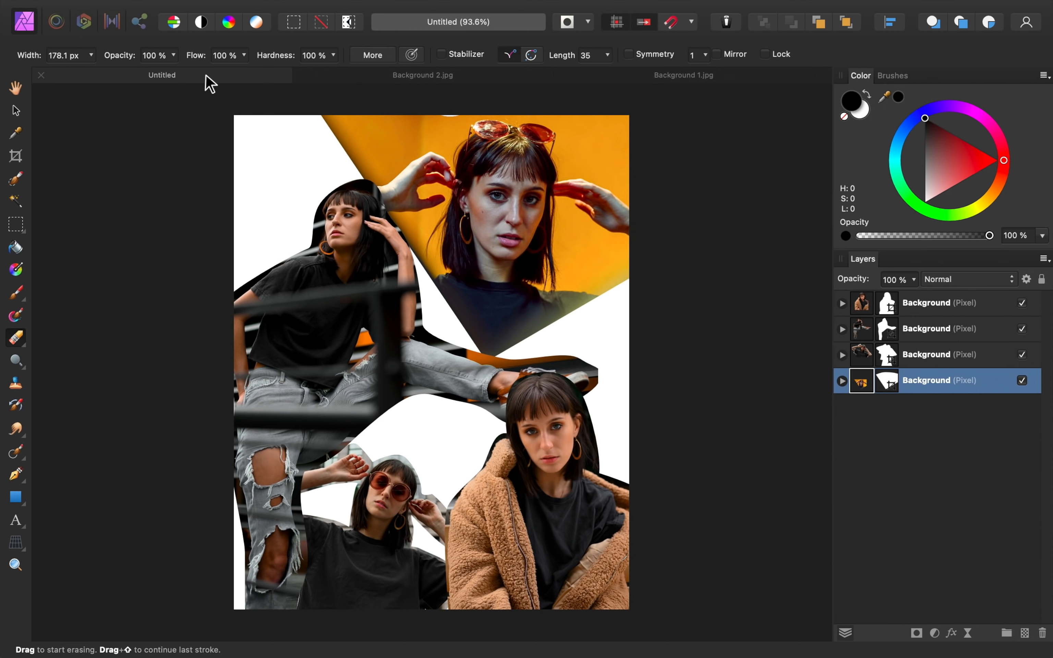
key("super+v")
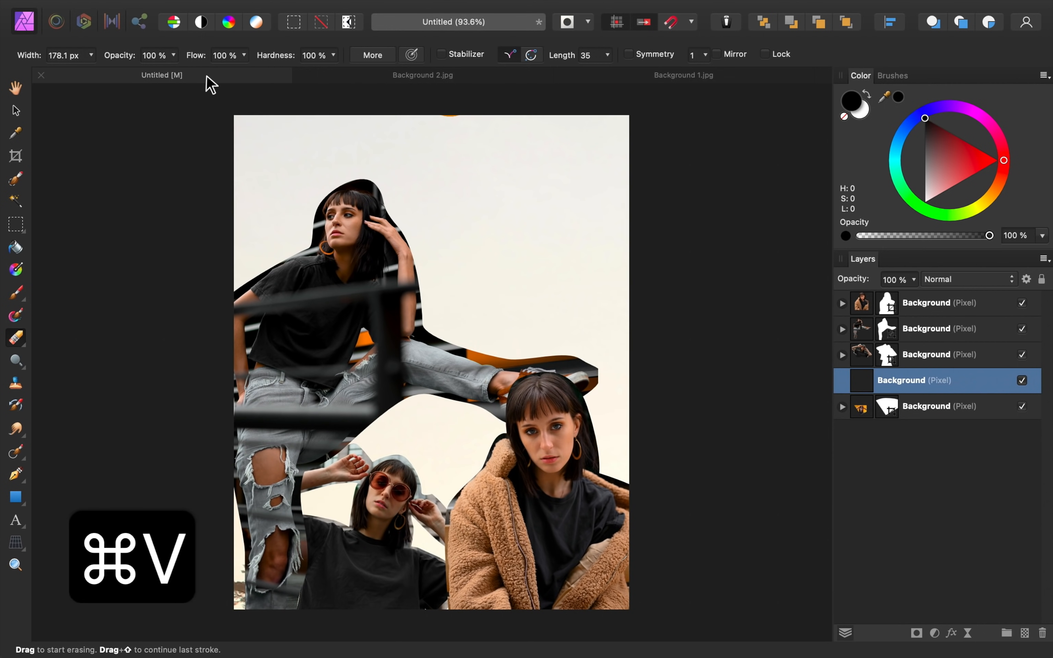
- Copy the sunset photo from Background 1.jpg into the collage and move both background layers beneath all the model photos
left_click(617, 74)
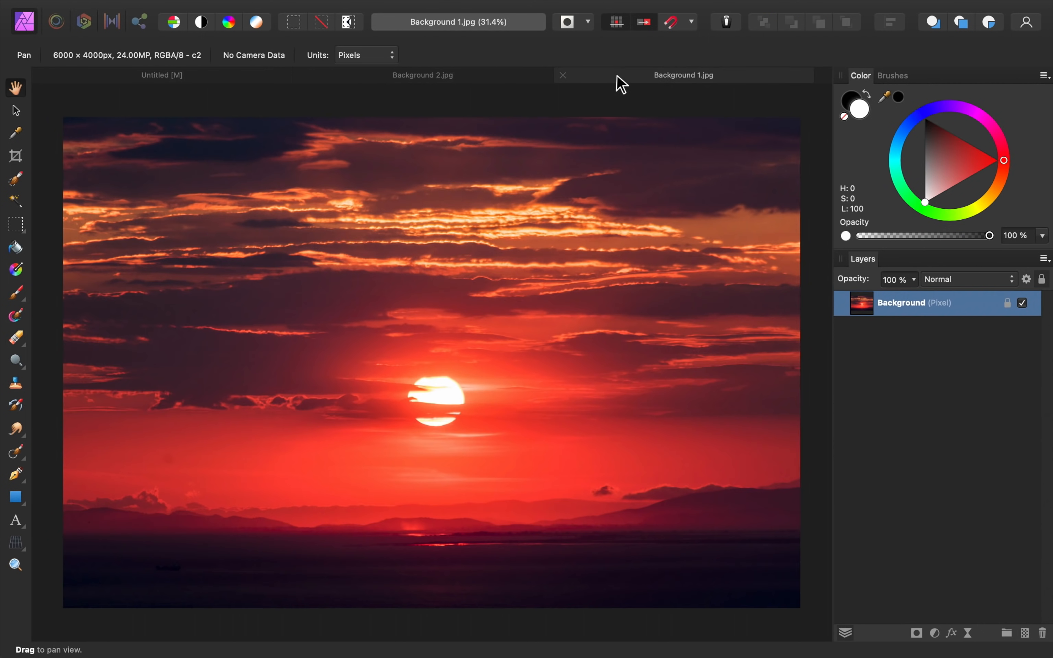
key("super+c")
left_click(230, 74)
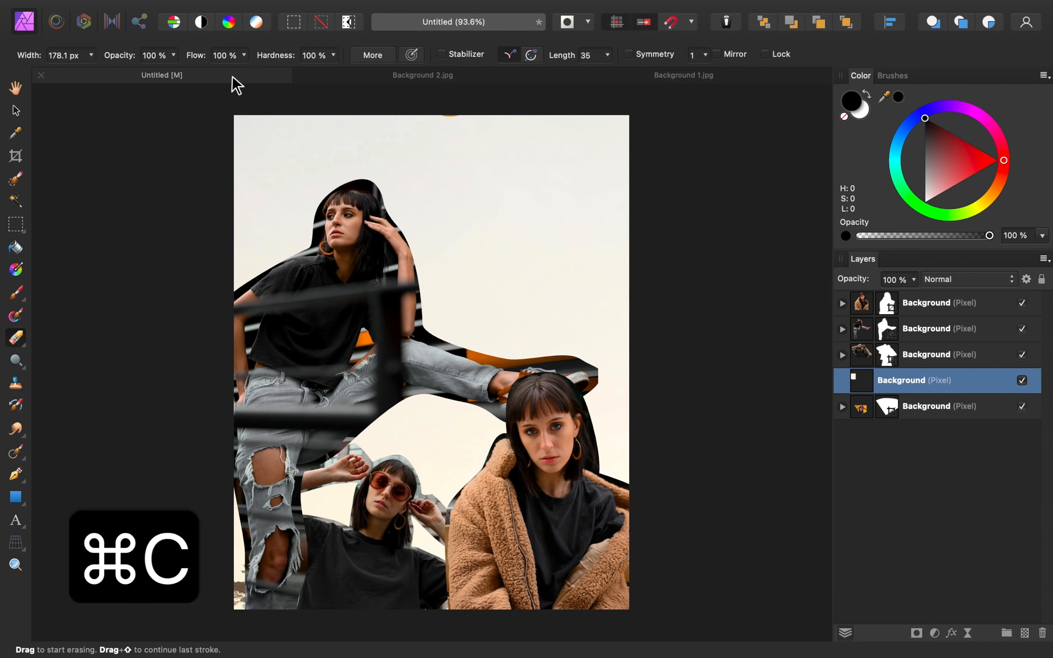
key("super+v")
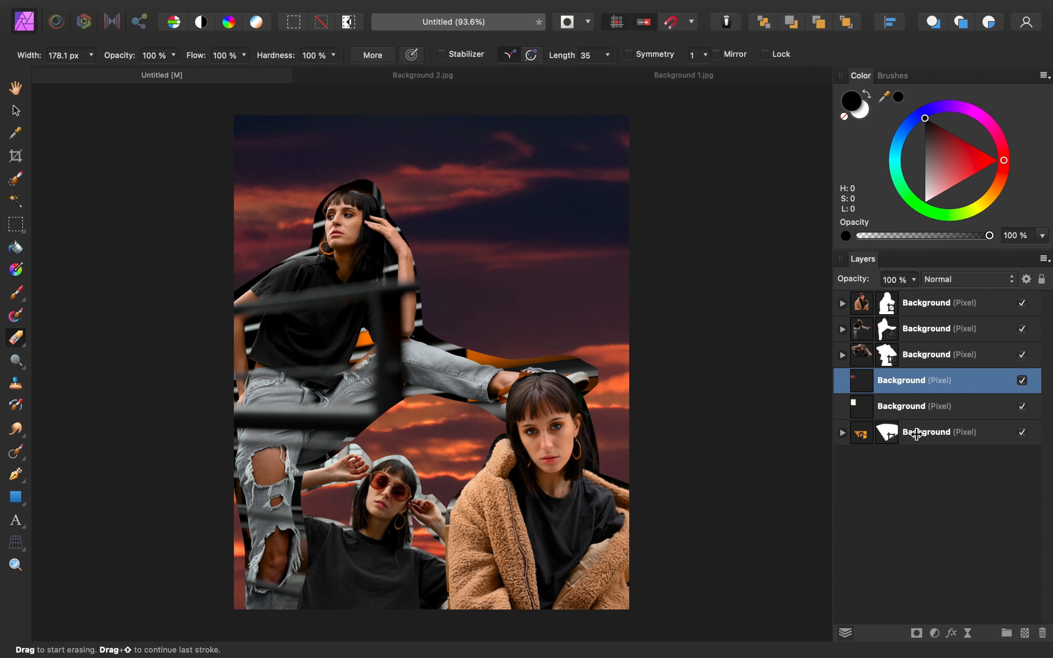
left_click(927, 407, "shift")
left_click_drag(892, 380, 879, 479)
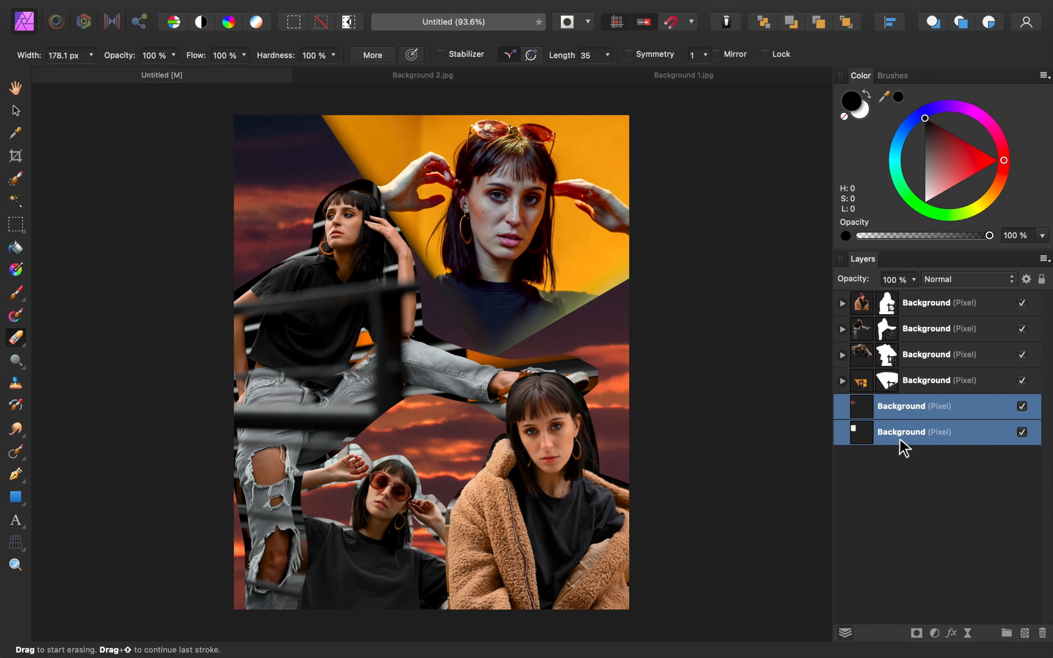
- Scale both selected background photos down together until they are slightly larger than the poster
left_click(16, 110)
scroll(670, 311, "down", 6)
scroll(657, 320, "right", 7)
scroll(657, 319, "down", 2)
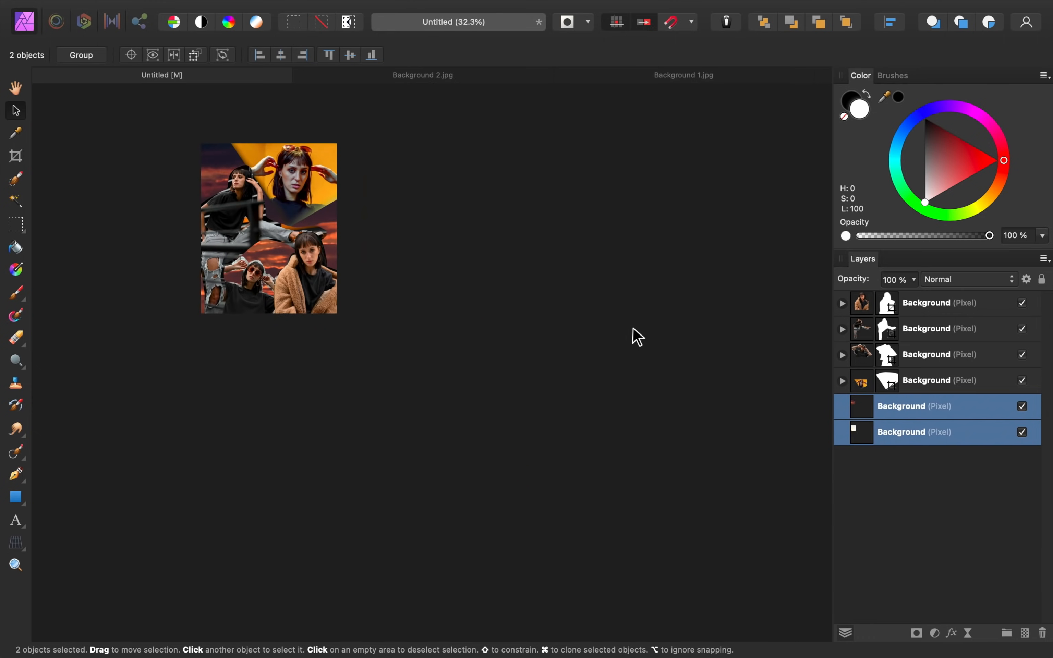
scroll(638, 349, "down", 3)
scroll(631, 355, "right", 3)
scroll(632, 355, "down", 2)
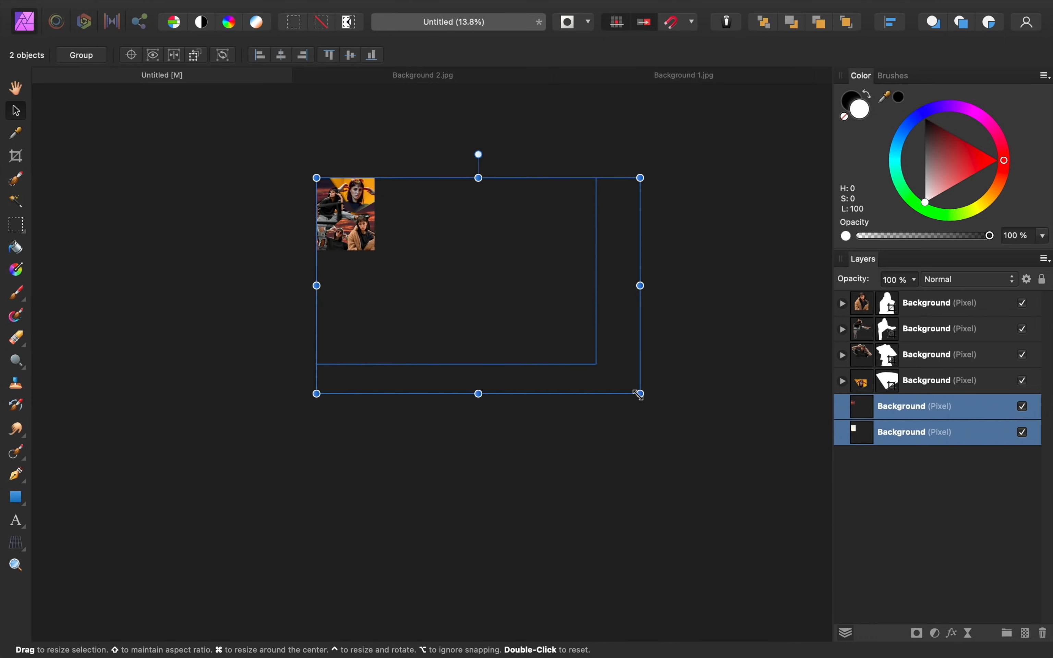
left_click_drag(638, 394, 388, 259)
- Move the sunset background up and left so its sun sits in the poster's upper-left corner
scroll(346, 221, "up", 6)
scroll(534, 353, "left", 3)
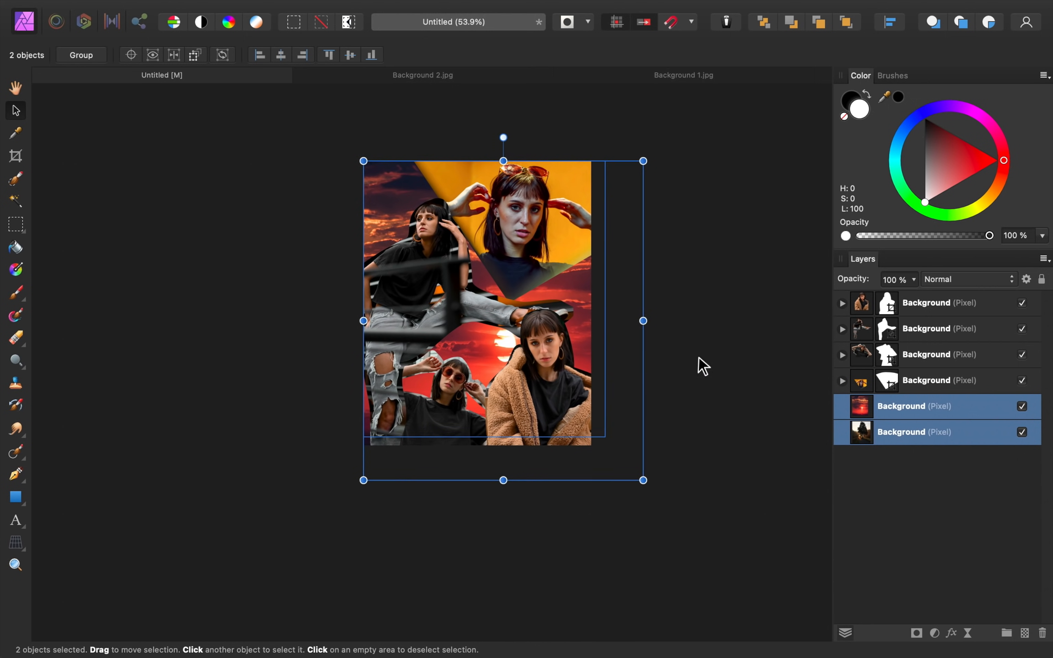
left_click(918, 408)
left_click_drag(538, 363, 423, 249)
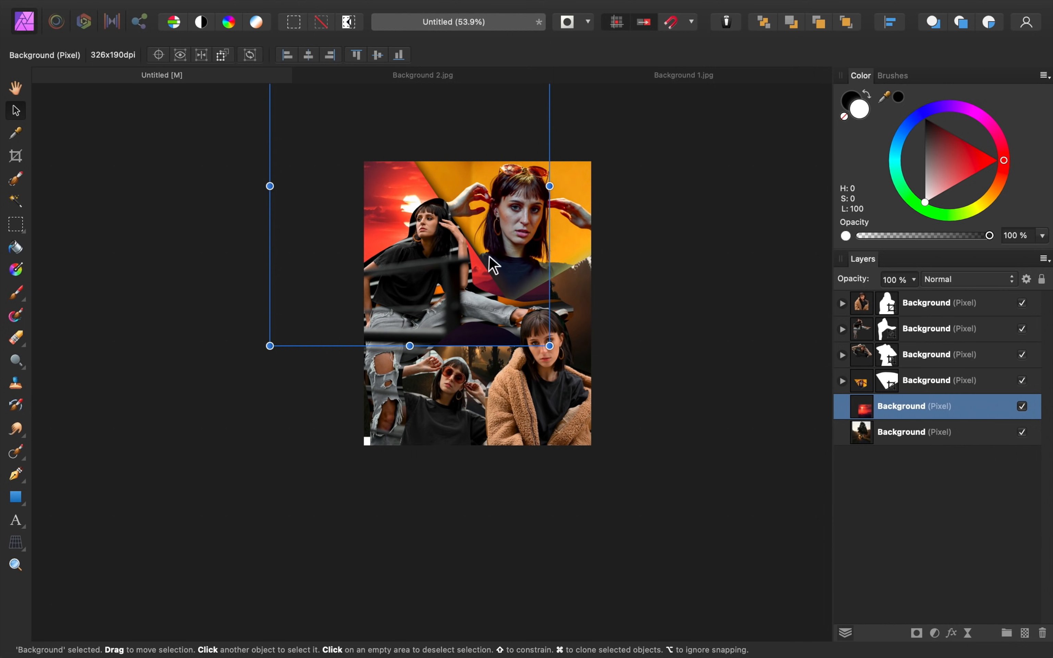
- Enlarge the tree background and reposition it to cover the whole poster behind the other layers
left_click(912, 437)
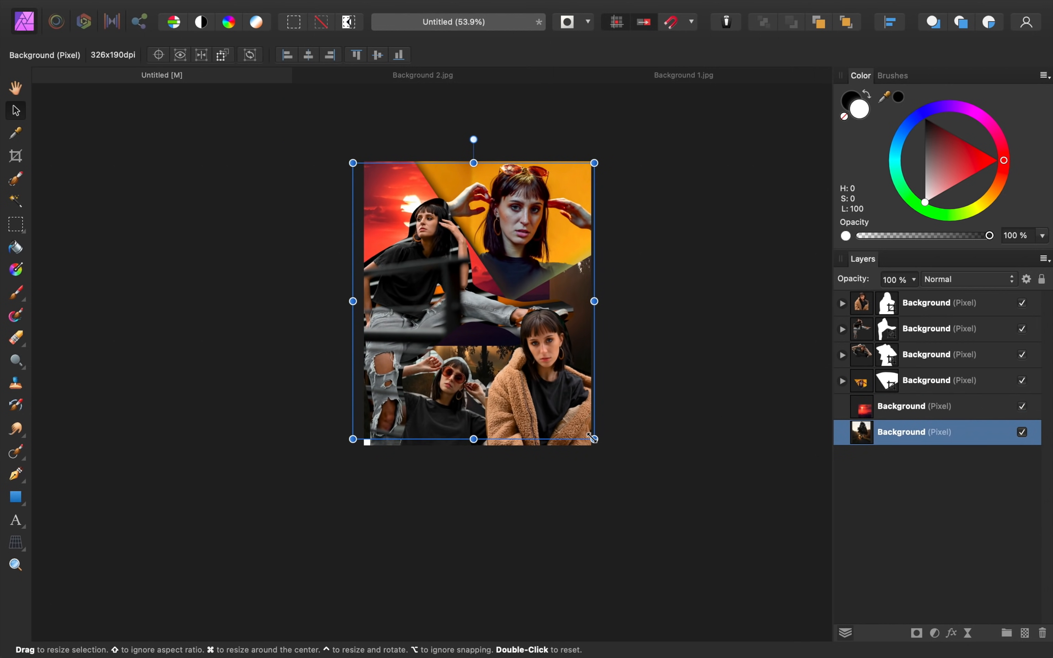
left_click_drag(592, 437, 727, 522)
left_click_drag(609, 447, 557, 385)
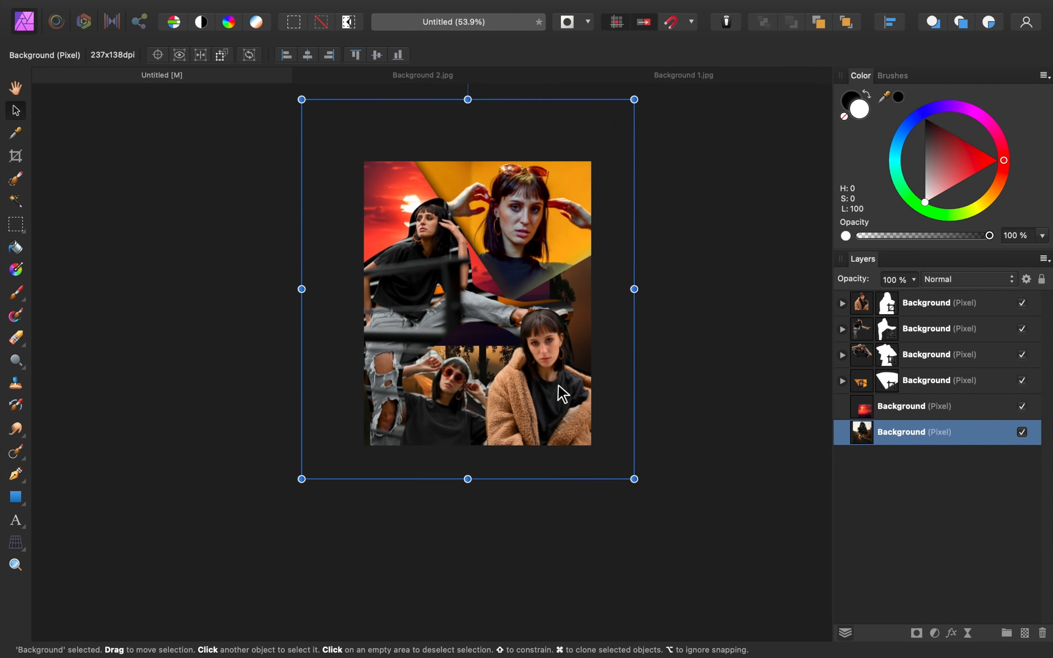
left_click_drag(634, 479, 684, 536)
left_click_drag(588, 424, 569, 394)
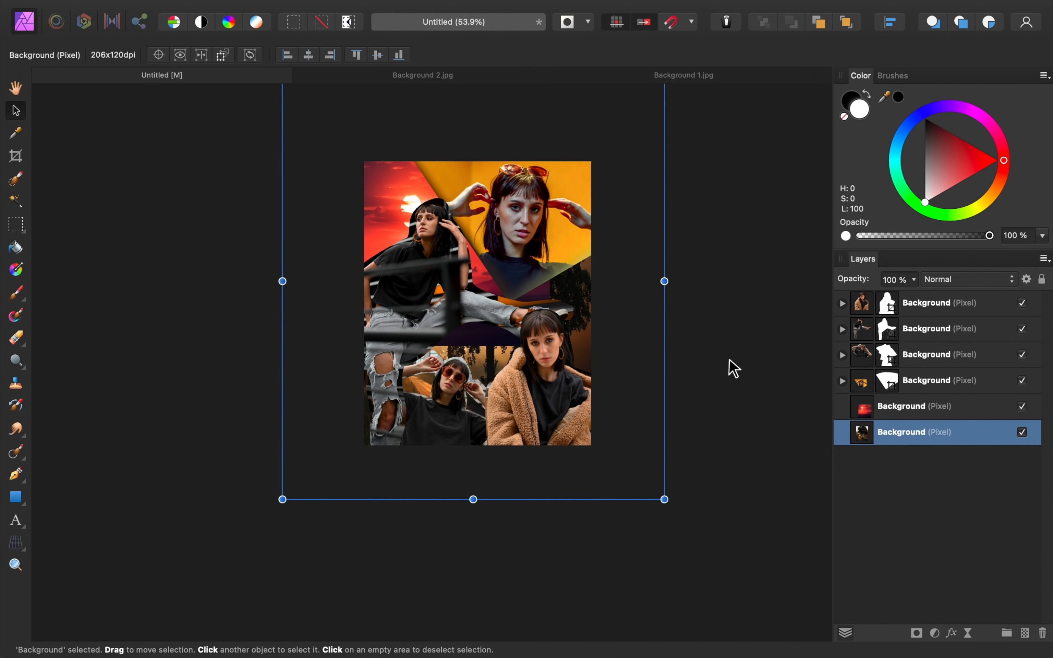
- Draw a closed Pen curve around the poster's upper-left sky area, mask the sunset layer with it, and deselect
left_click(910, 411)
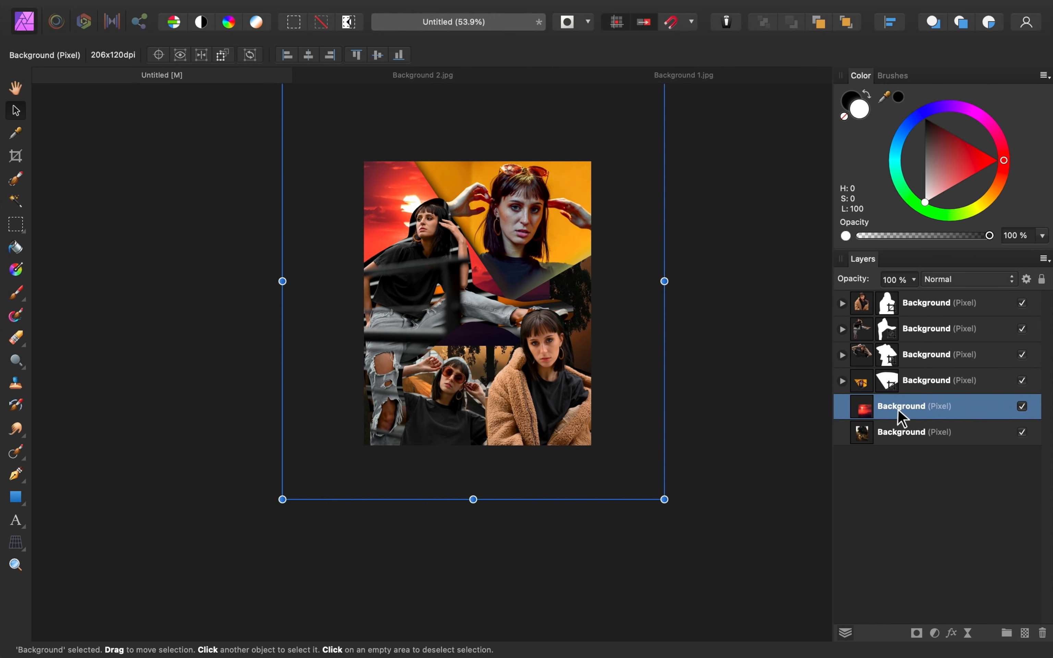
left_click(16, 476)
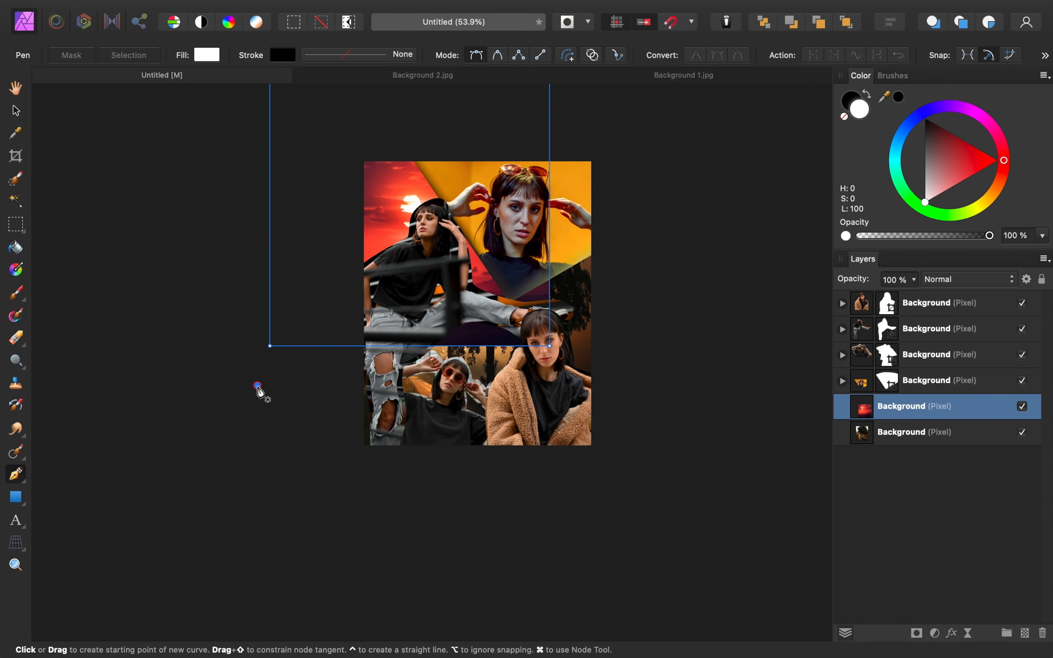
left_click(257, 385)
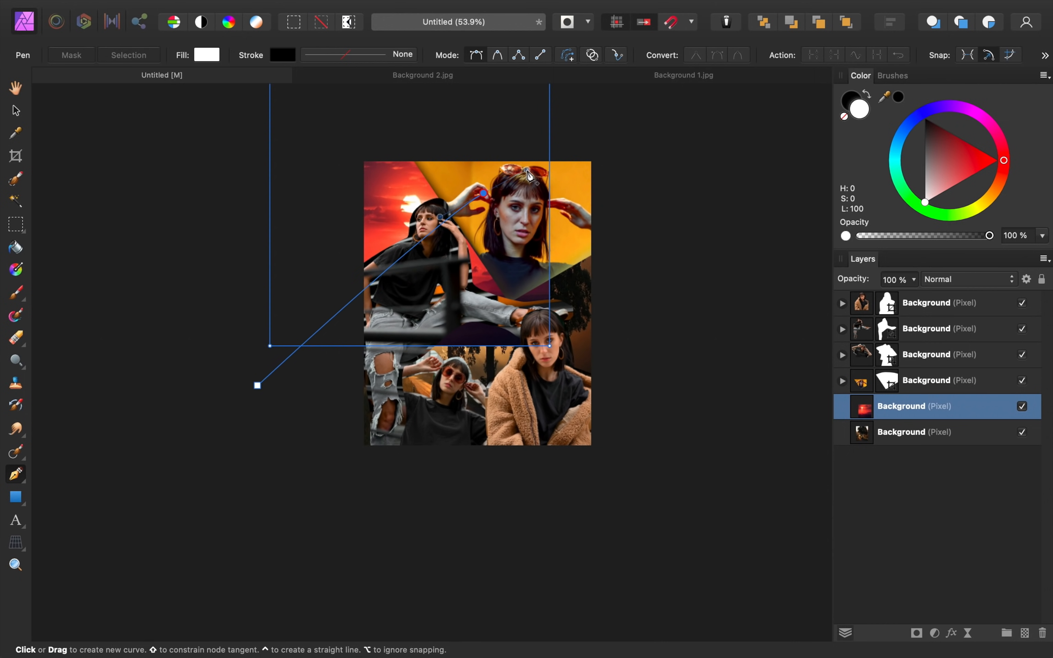
left_click_drag(529, 175, 575, 160)
scroll(607, 179, "up", 3)
left_click(348, 146)
left_click(281, 281)
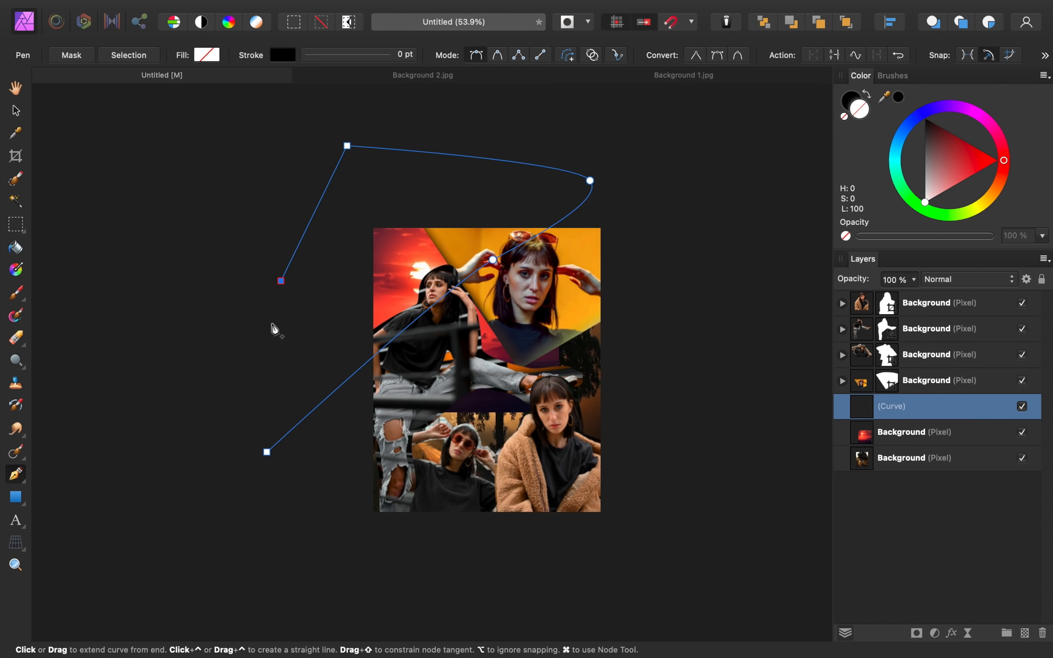
left_click(271, 450)
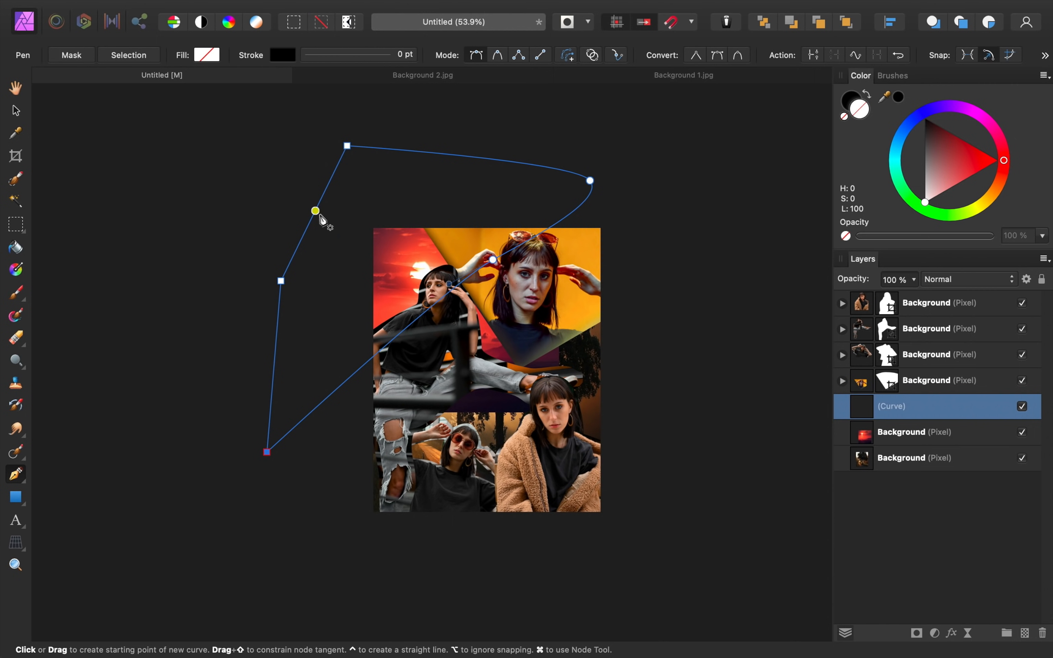
left_click(81, 59)
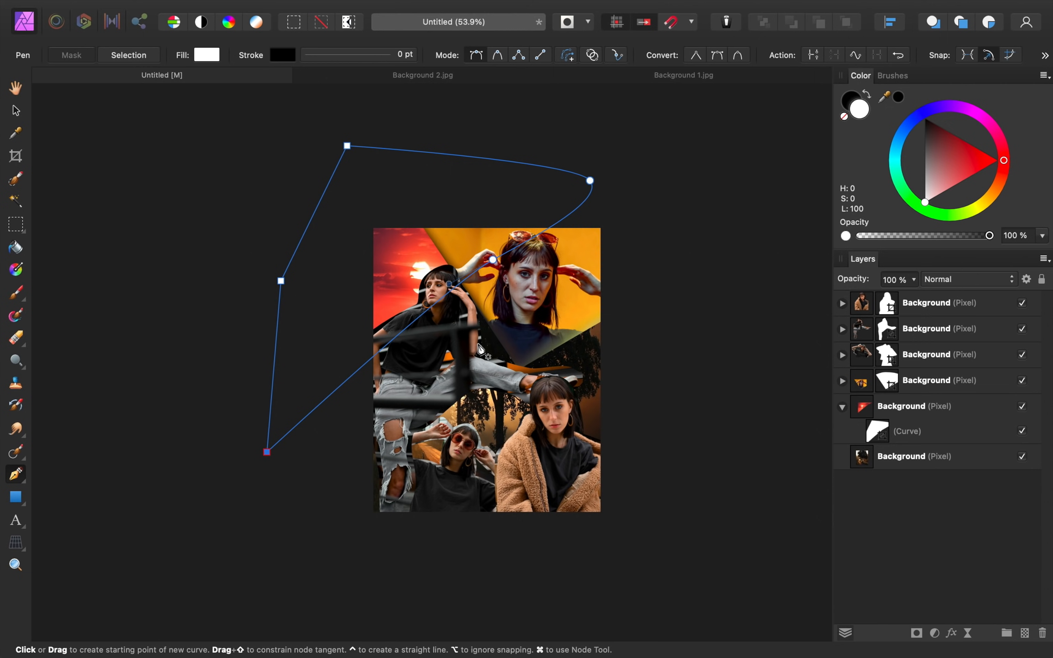
key("v")
left_click(187, 467)
- Add an HSL adjustment inside the sunset layer with Hue Shift -27.1°, Saturation Shift -15% and Luminosity Shift -5%, and close its settings
scroll(576, 346, "up", 5)
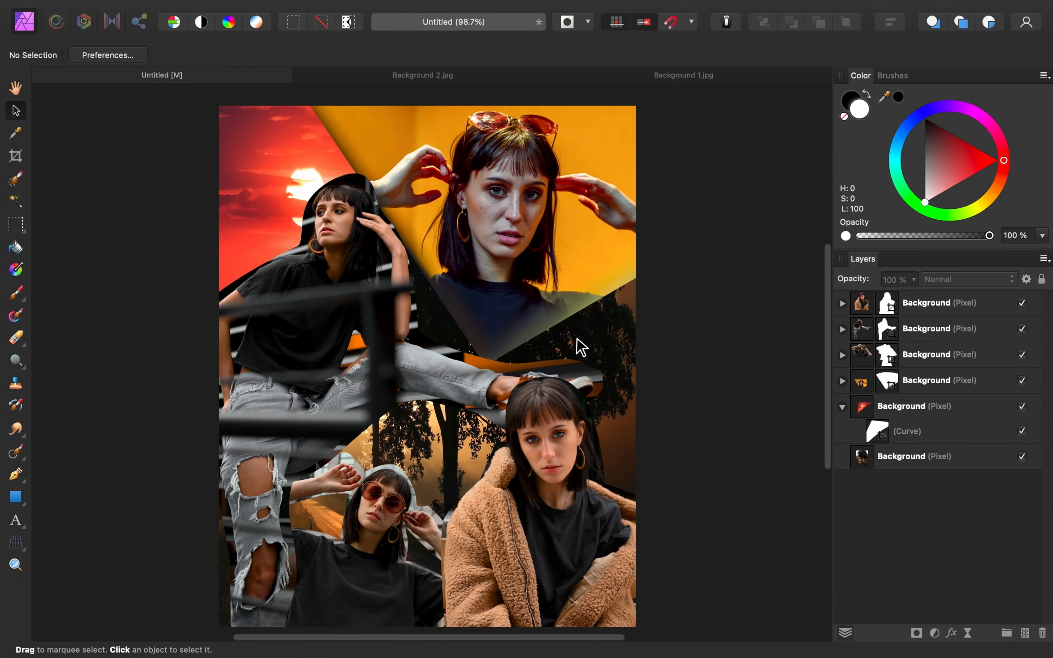
scroll(581, 347, "down", 1)
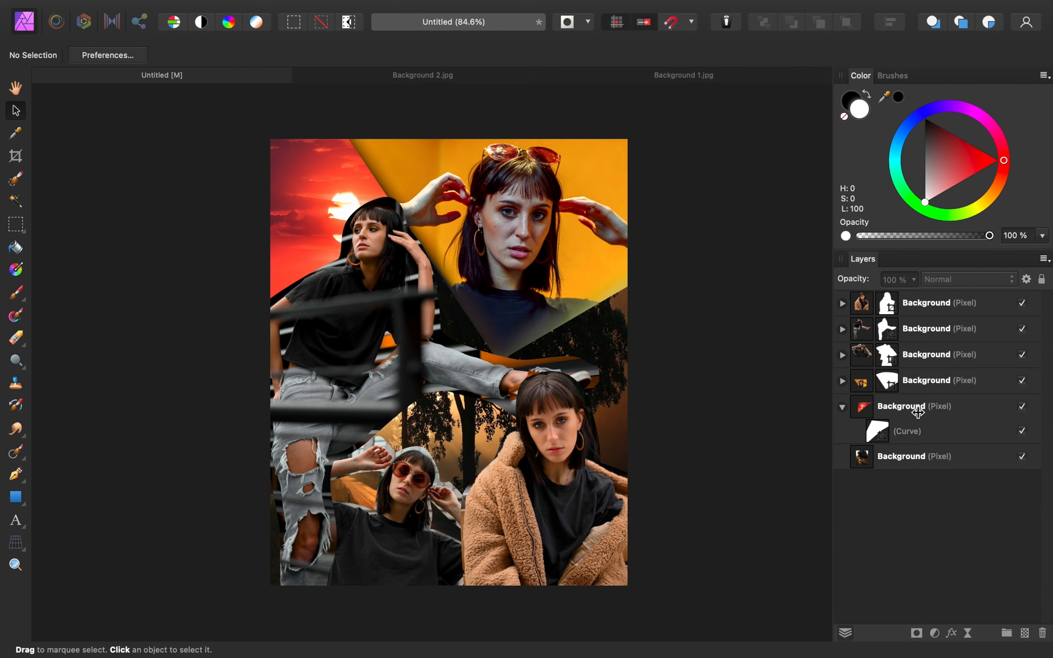
left_click(892, 409)
left_click(881, 410)
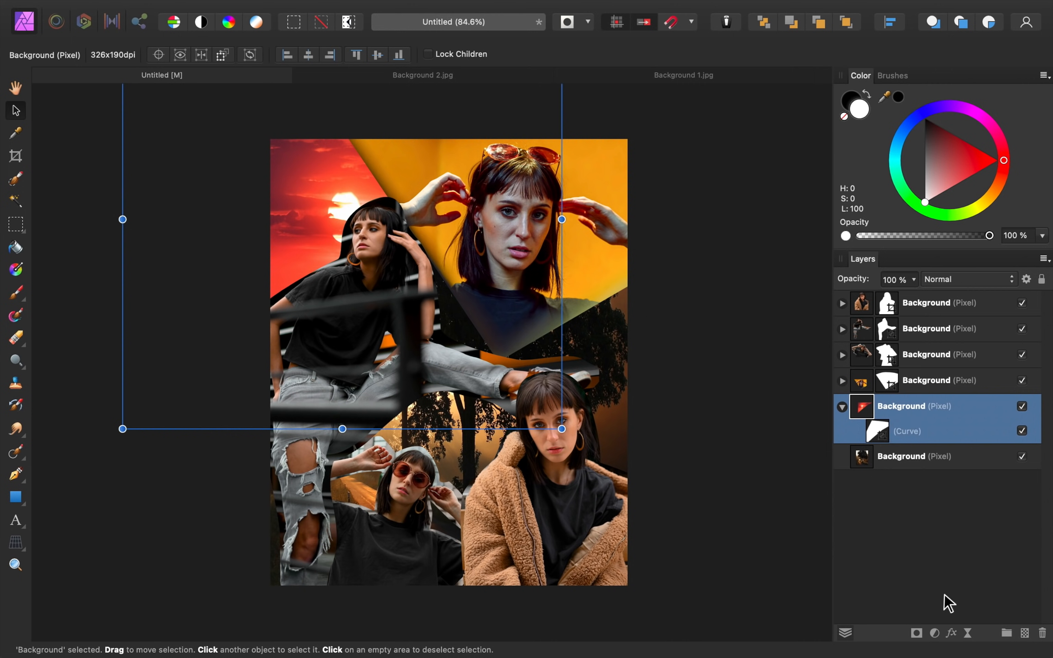
left_click(935, 633)
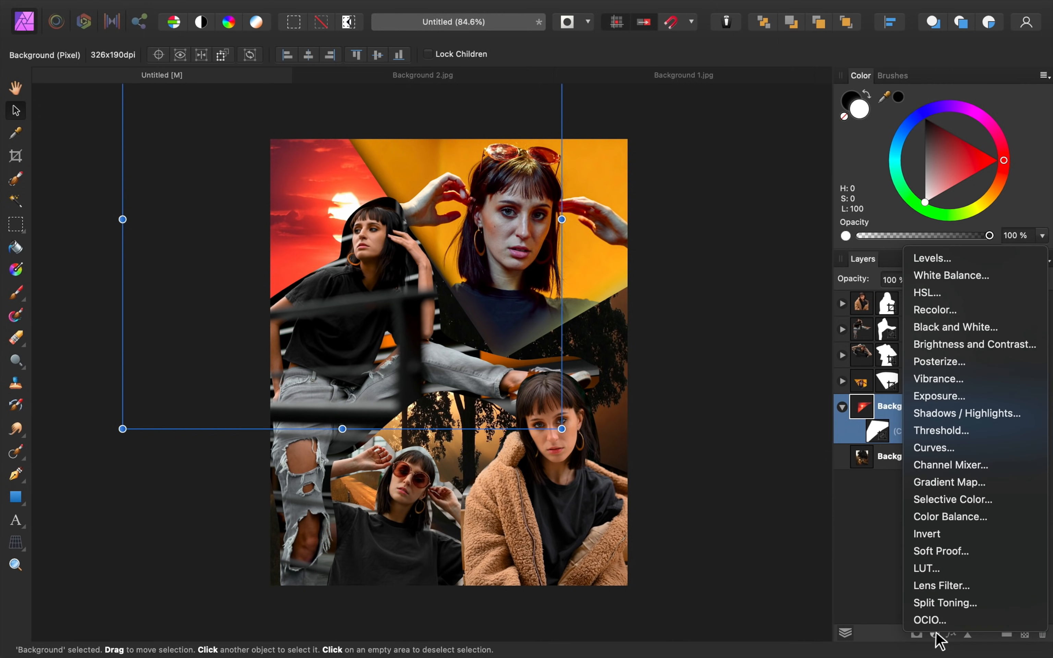
left_click(963, 299)
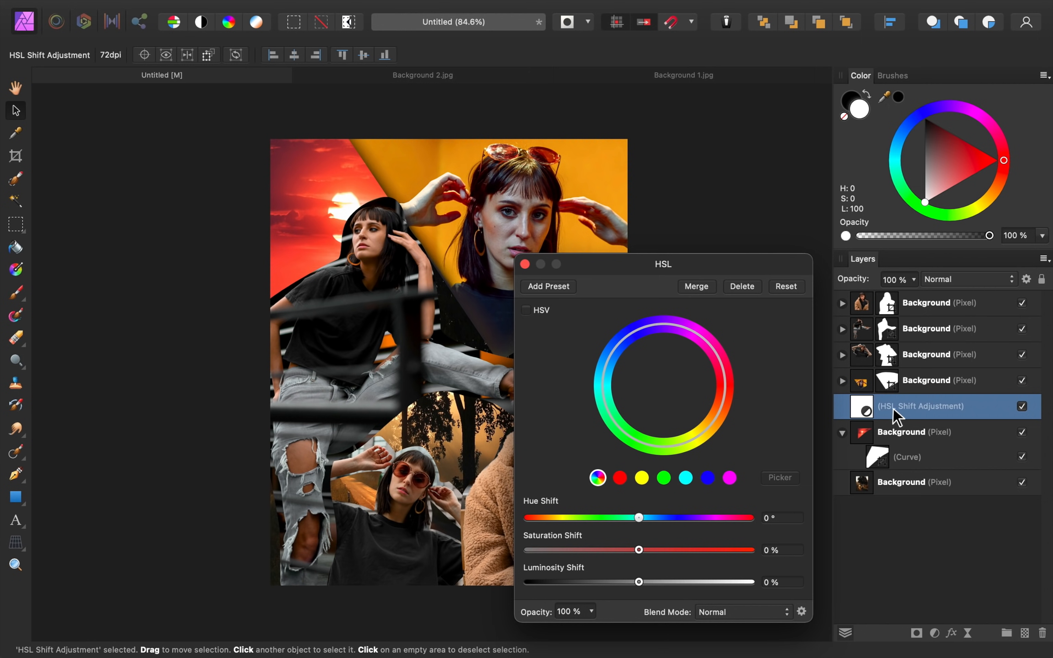
left_click_drag(898, 416, 930, 463)
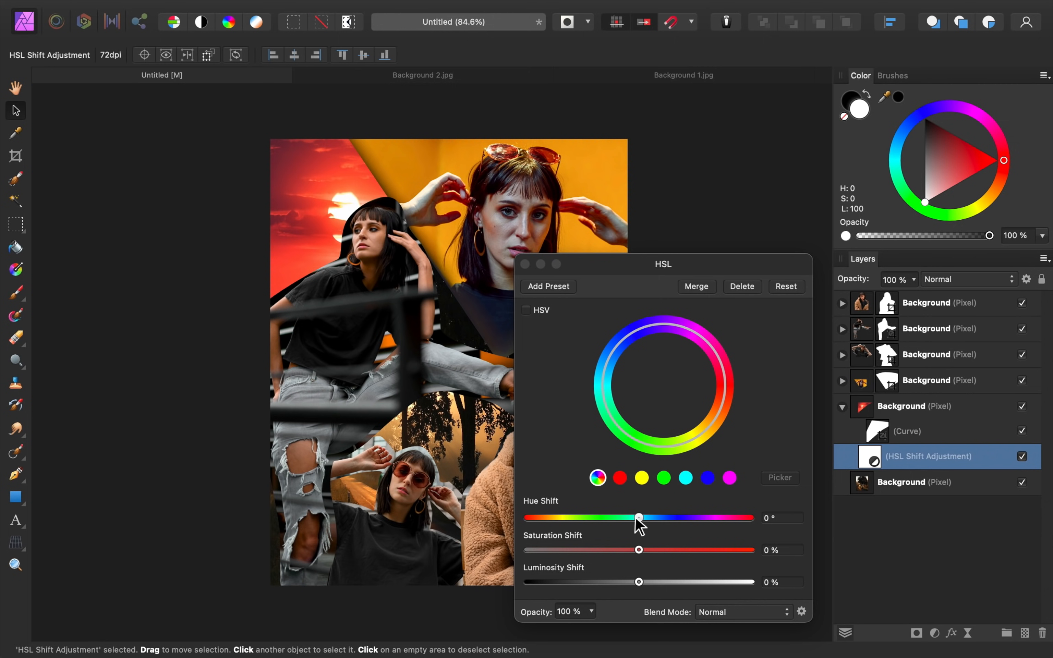
left_click_drag(635, 520, 635, 584)
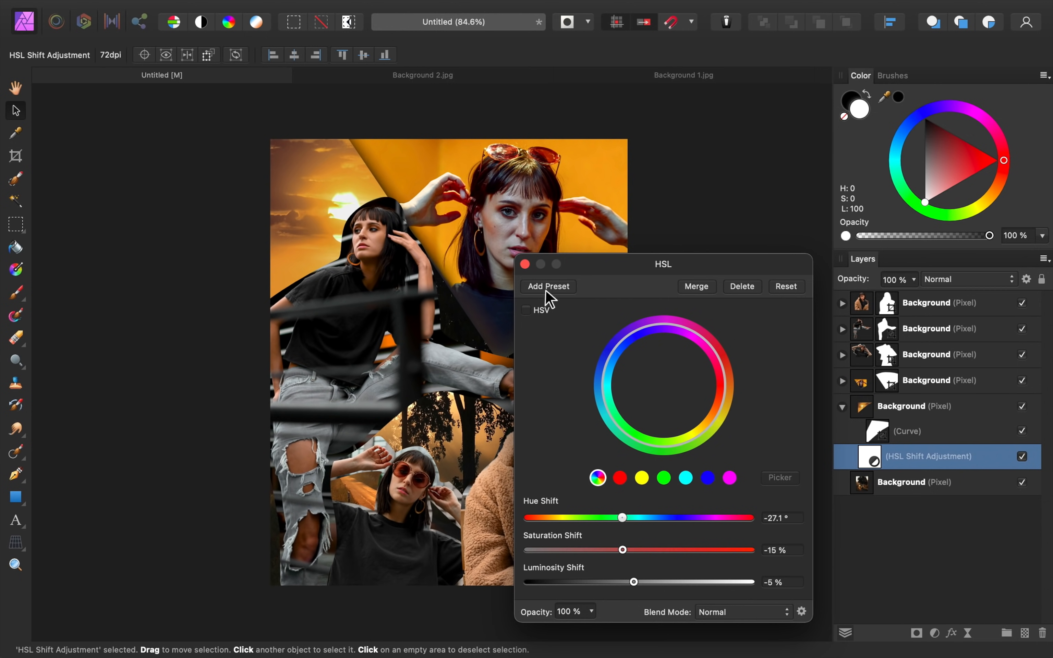
left_click(525, 264)
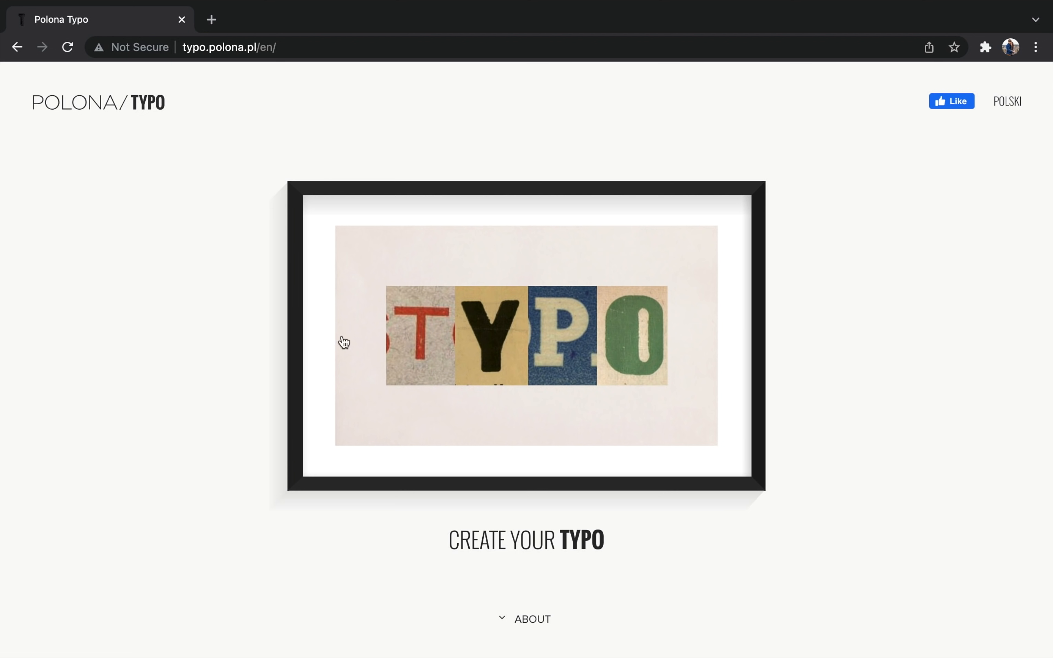
- On the Polona Typo website in the browser, create a new typo from the text "golden"
left_click(573, 550)
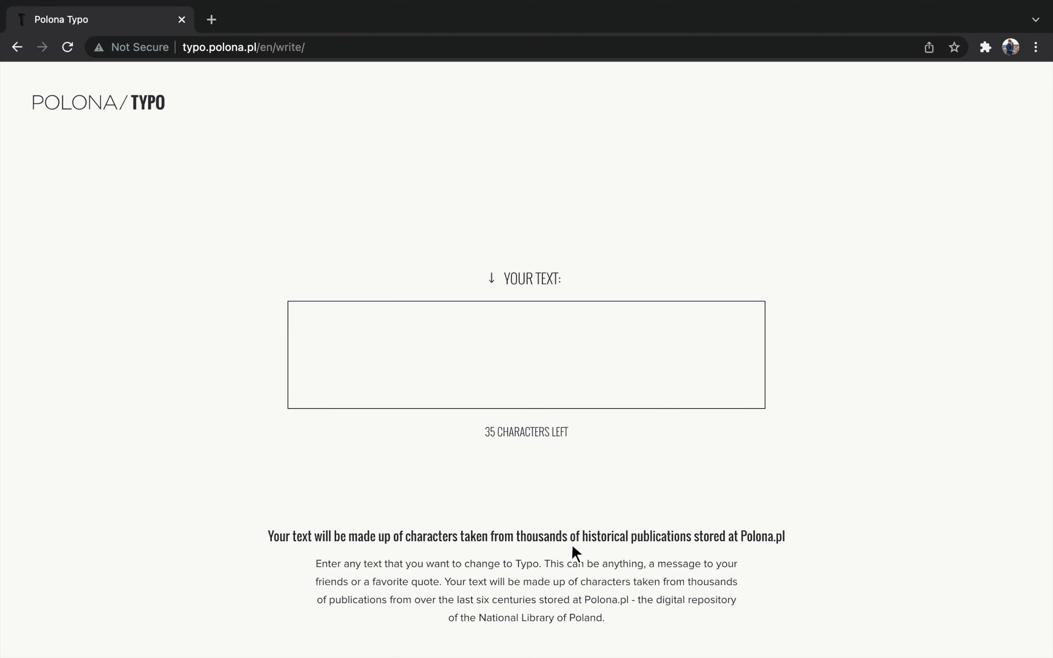
type("golden")
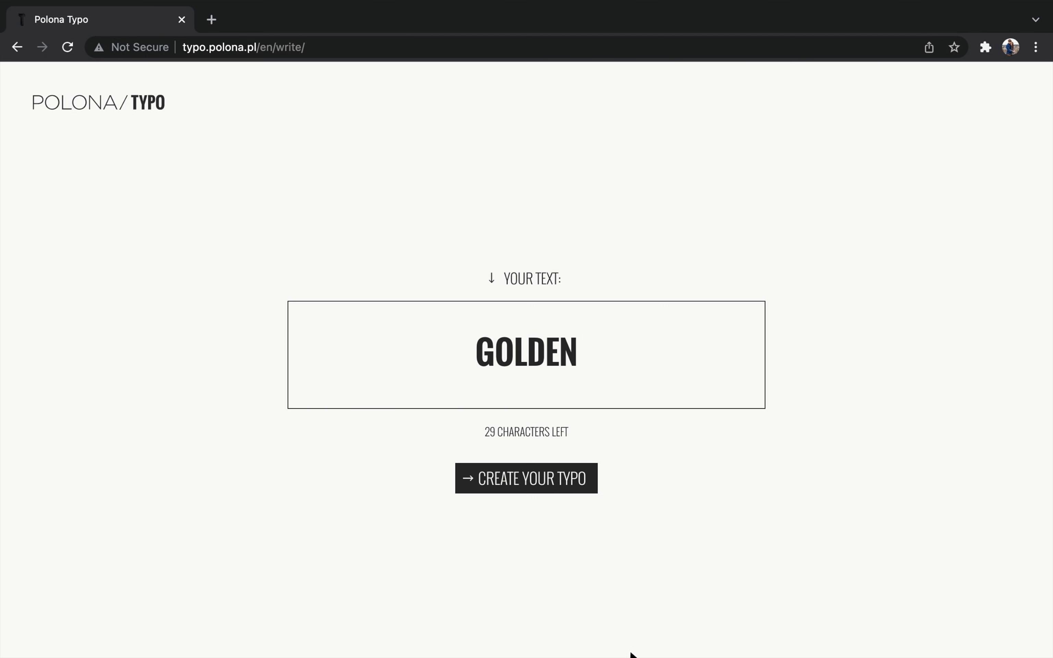
left_click(568, 487)
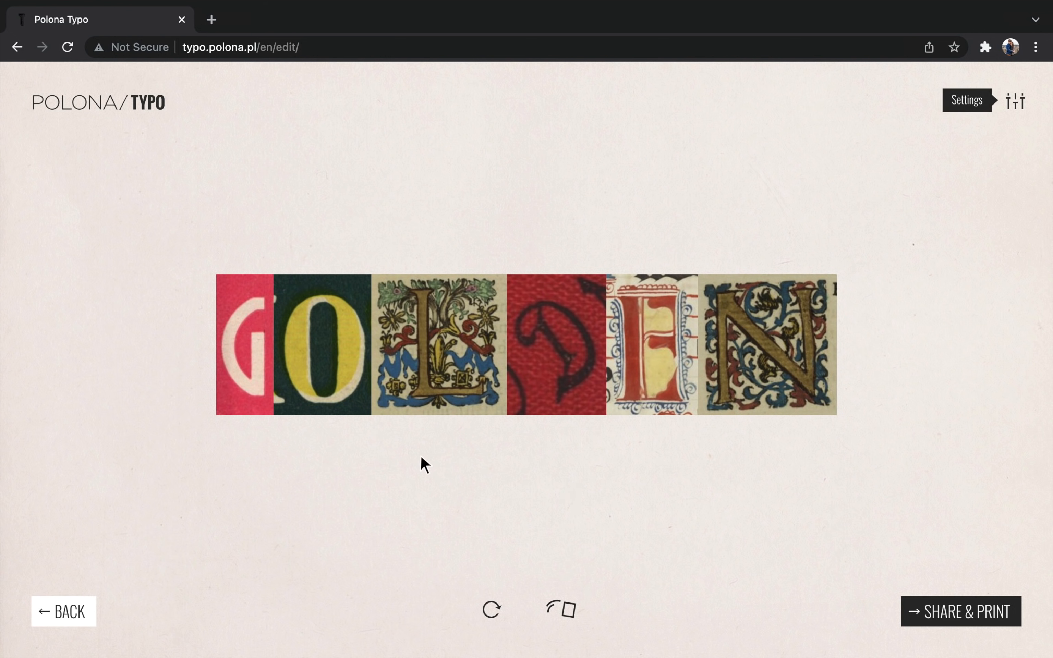
- Look at the image-saving options for the letter G, and regenerate the "GOLDEN" typo with different historical characters
right_click(242, 350)
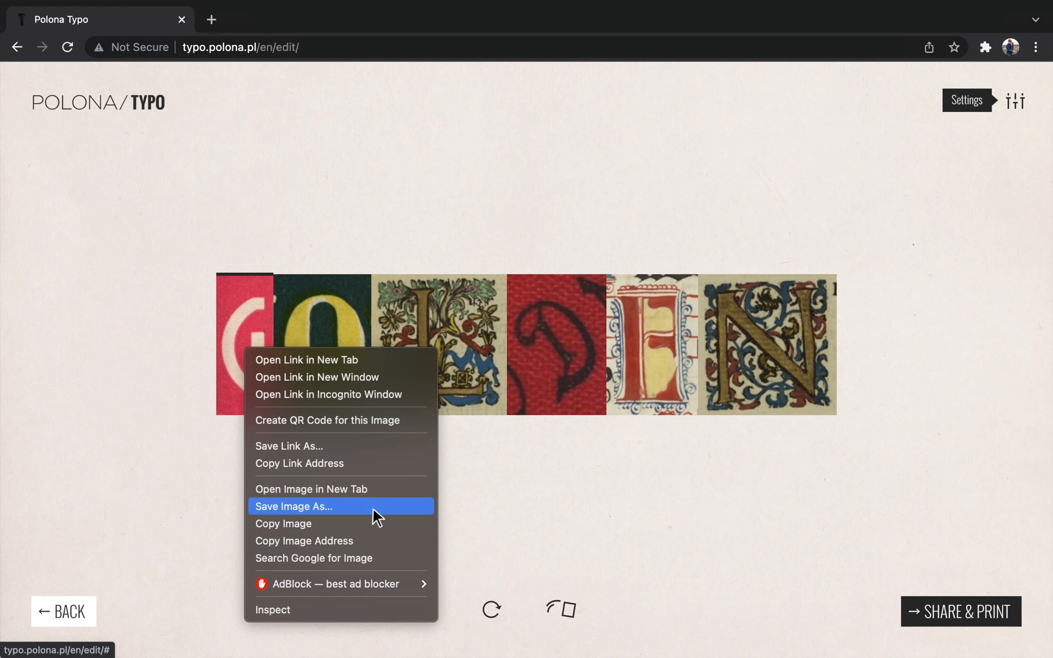
left_click(517, 523)
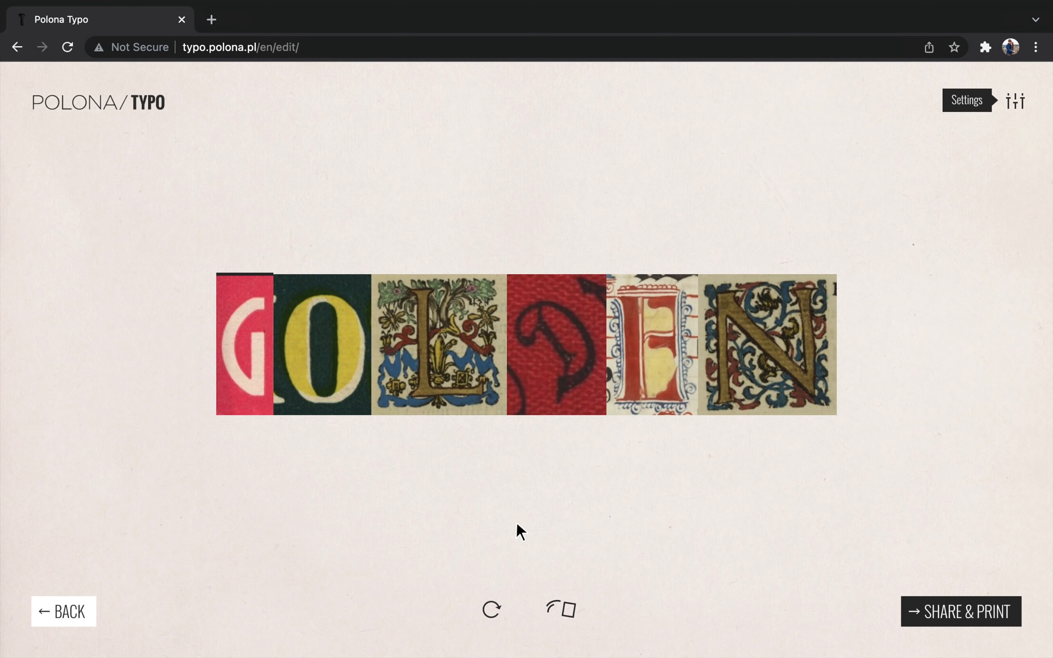
left_click(492, 610)
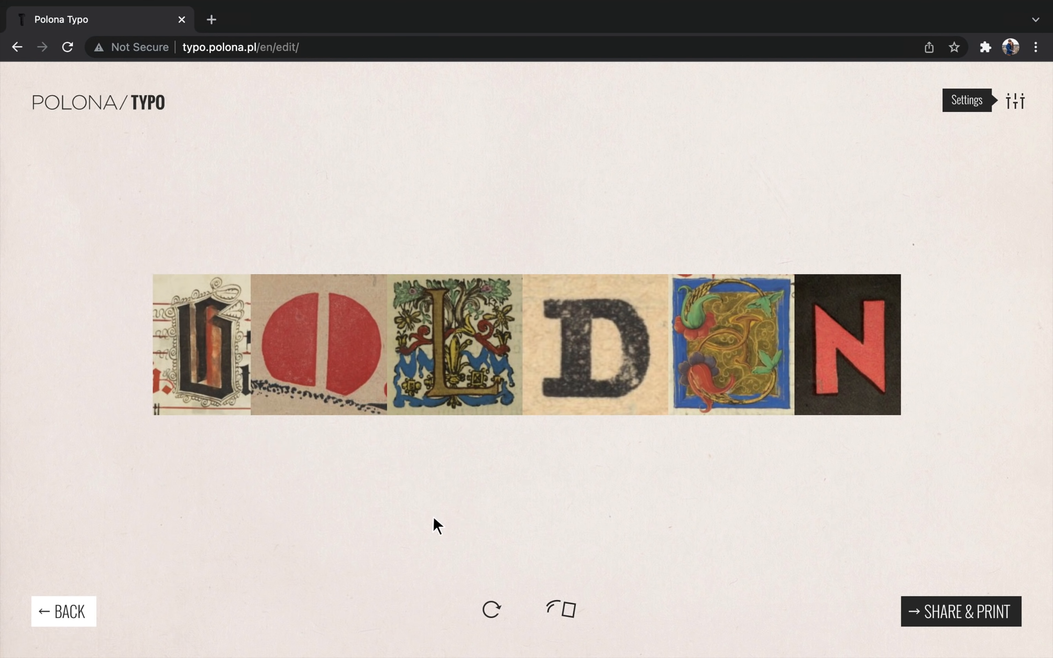
- Return to the text entry, replace "GOLDEN" with eleven G's, and create a typo of G variations
left_click(69, 612)
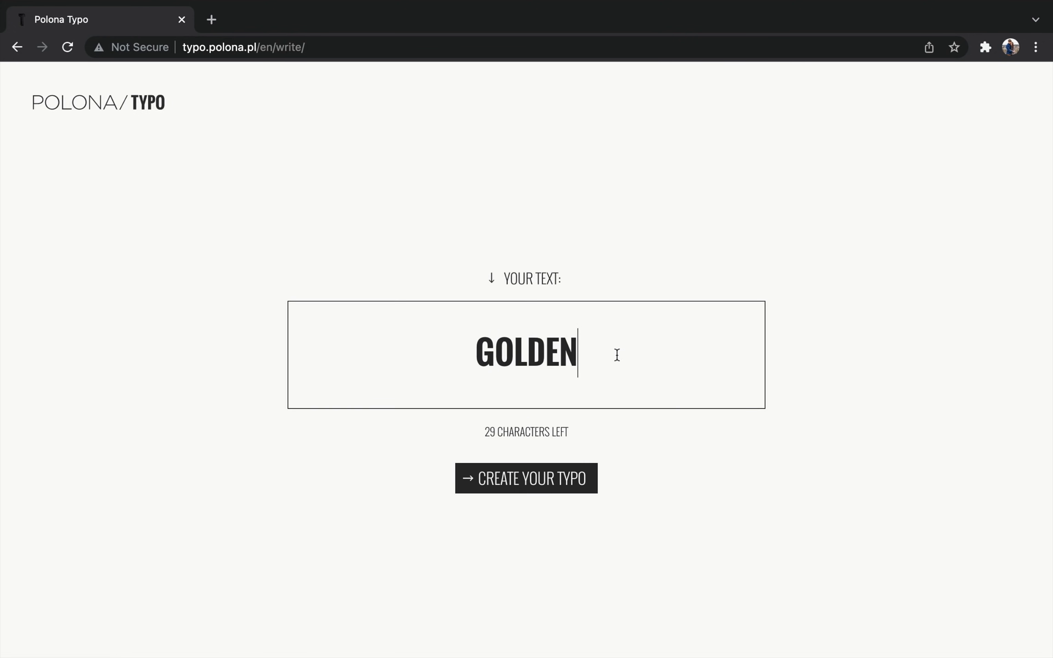
key("BackSpace")
key("BackSpace")
key("BackSpace")
key("BackSpace")
key("BackSpace")
key("BackSpace")
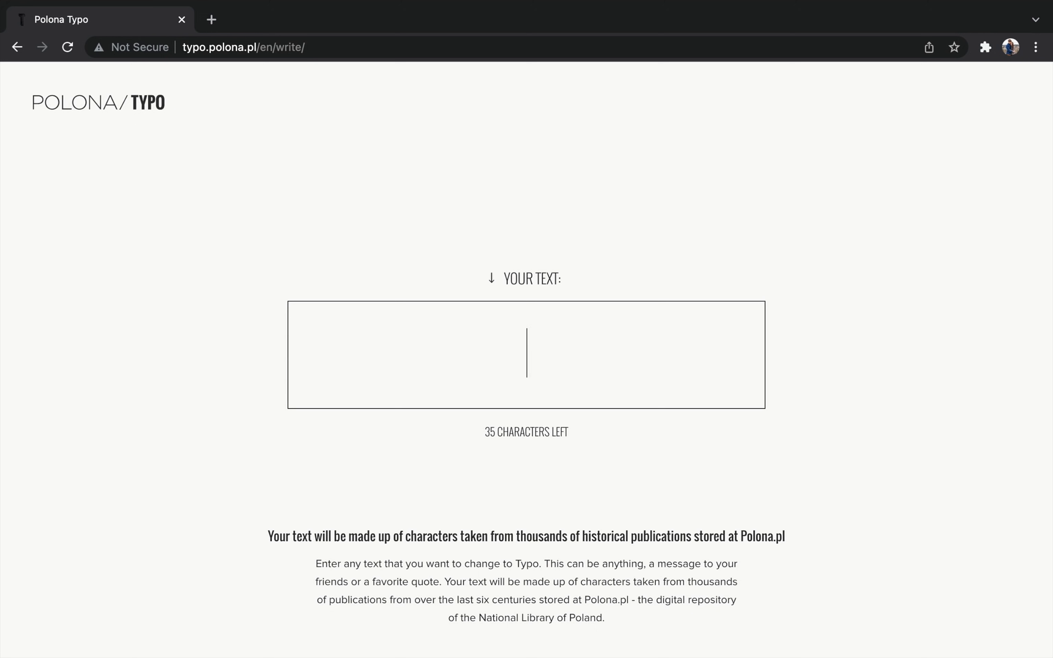
type("ggggggggggg")
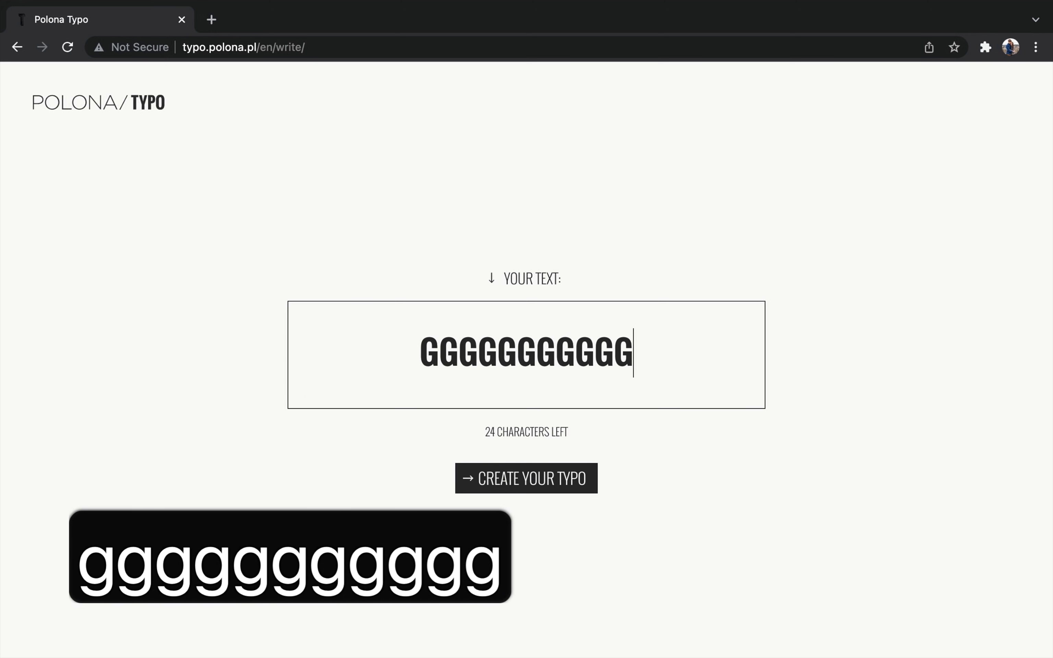
left_click(572, 479)
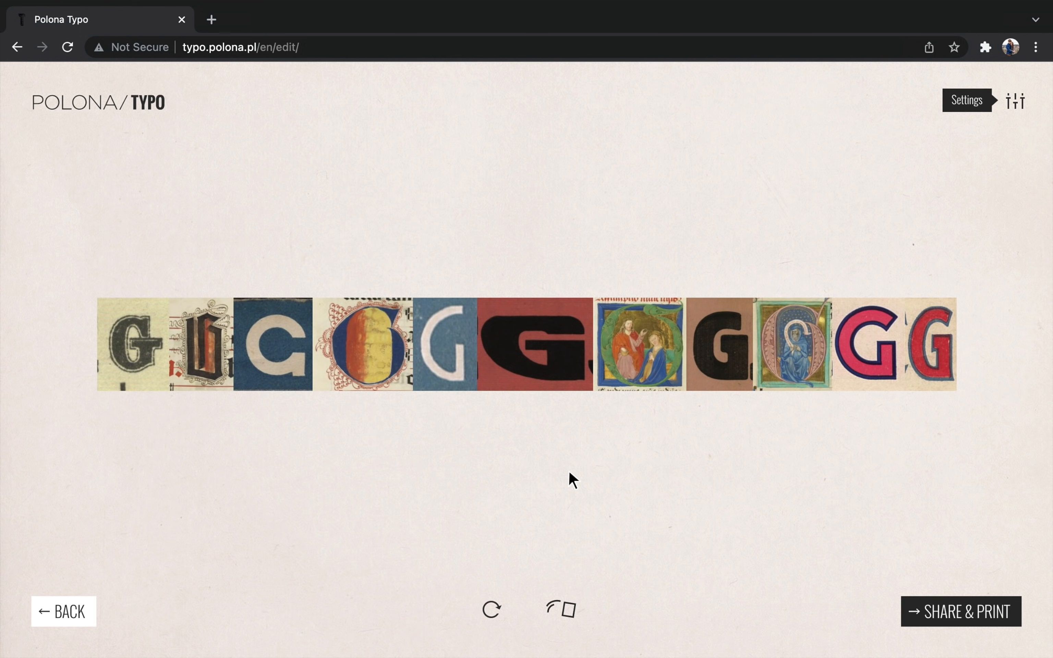
- Switch to Affinity Photo and copy the letter G image from 1.jpeg into the untitled poster document
key("super+Tab")
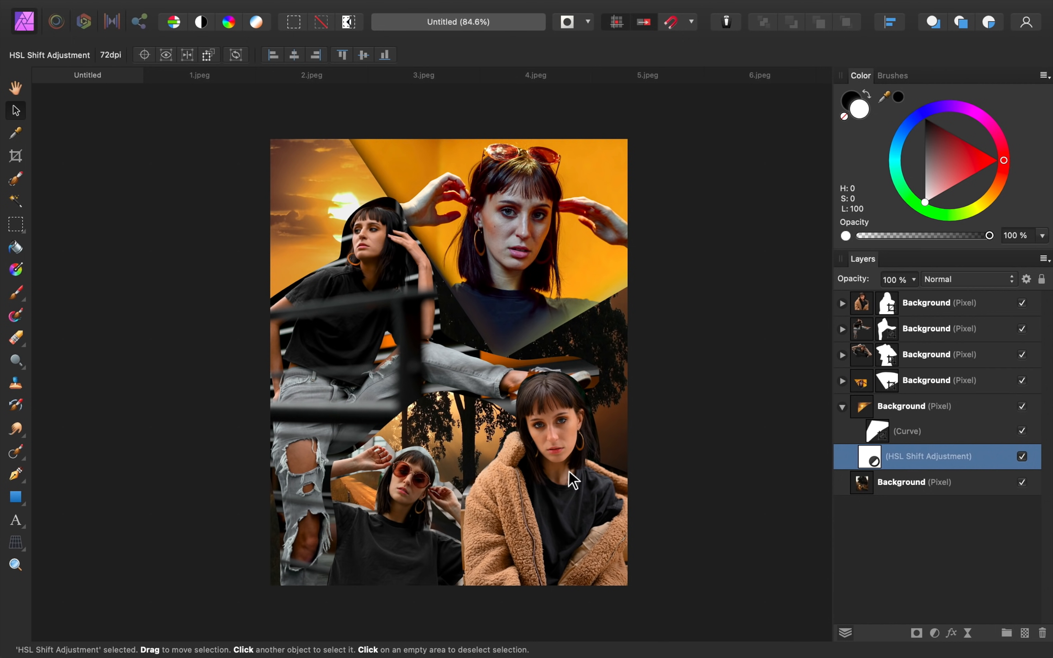
left_click(210, 74)
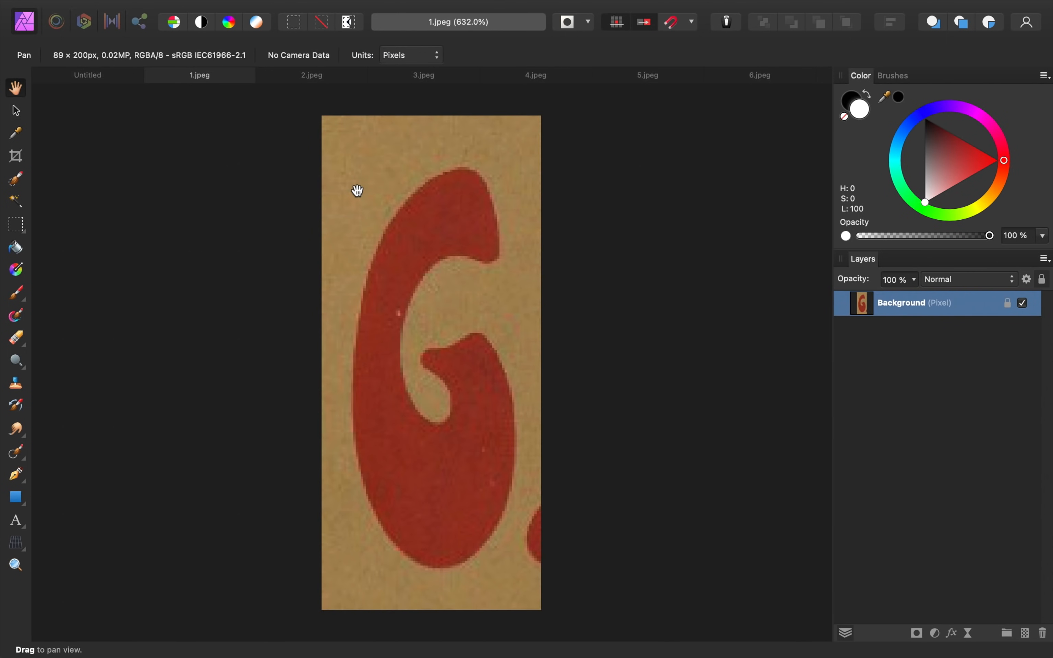
key("super+c")
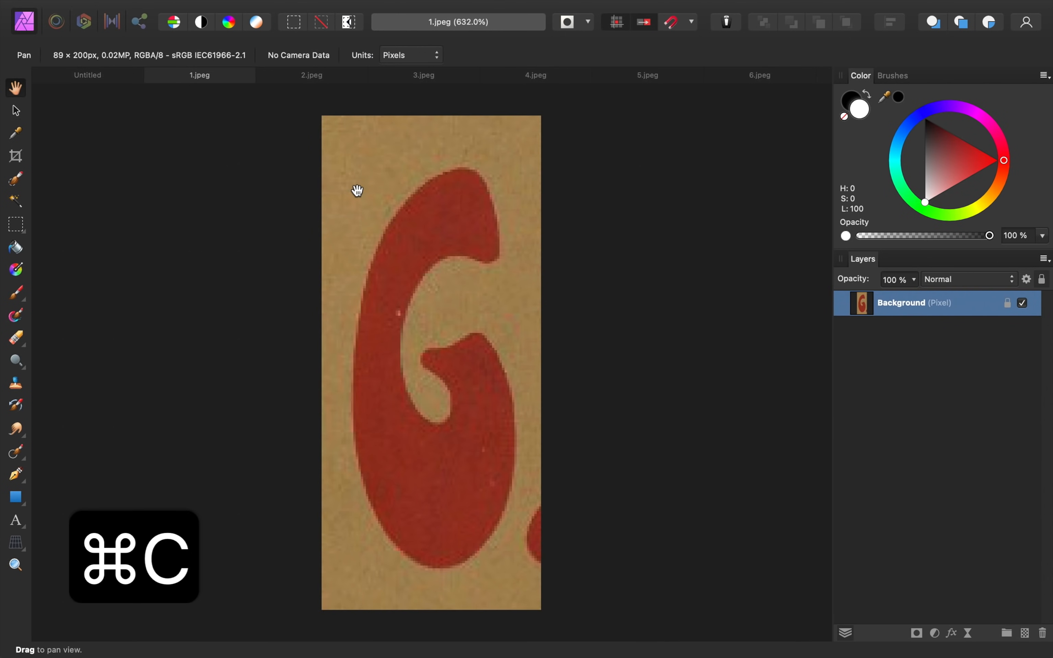
left_click(97, 75)
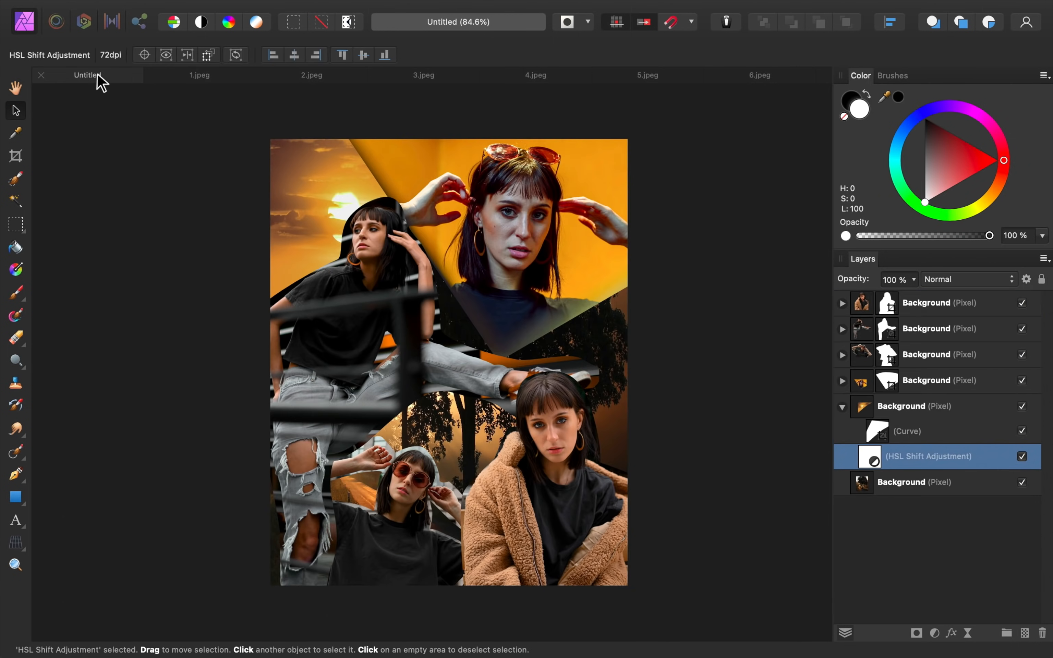
key("super+v")
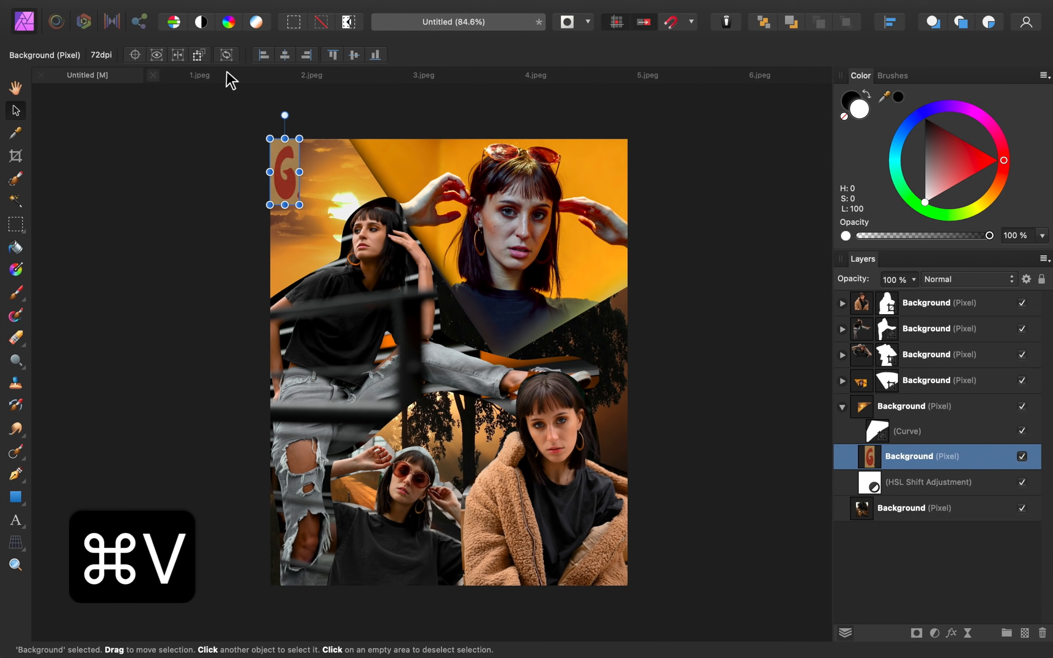
- Copy the letter O image from 2.jpeg and the letter L image from 3.jpeg into the poster document
left_click(312, 75)
key("super+c")
left_click(108, 76)
key("super+v")
left_click(435, 79)
key("super+c")
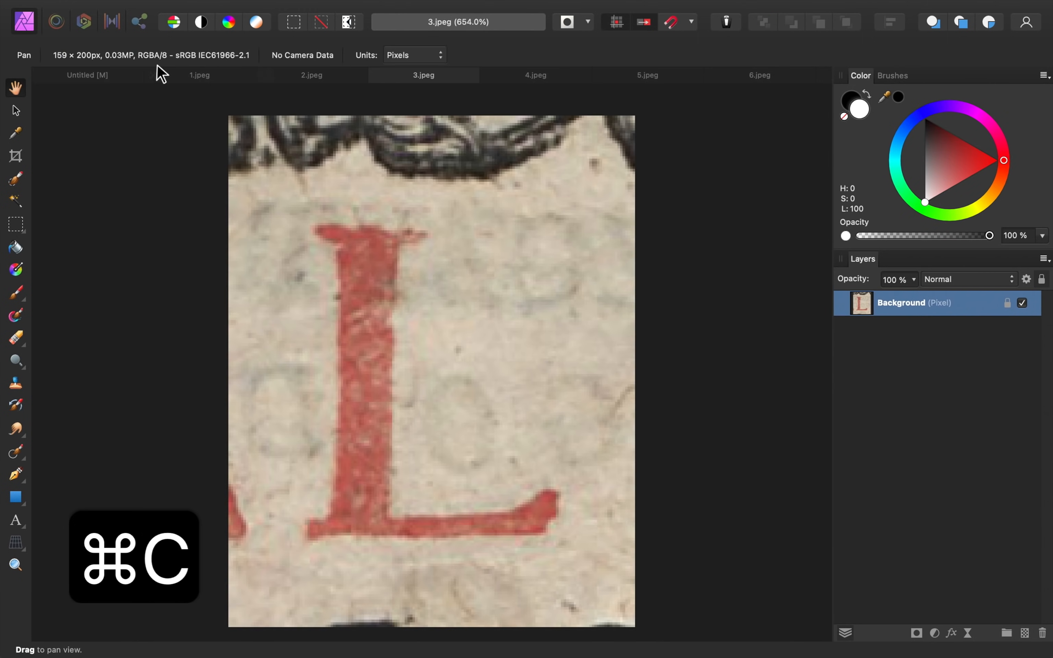
left_click(108, 75)
key("super+v")
- Copy the letter D image from 4.jpeg and the letter E image from 5.jpeg into the poster document
left_click(536, 77)
key("super+c")
left_click(116, 75)
key("super+v")
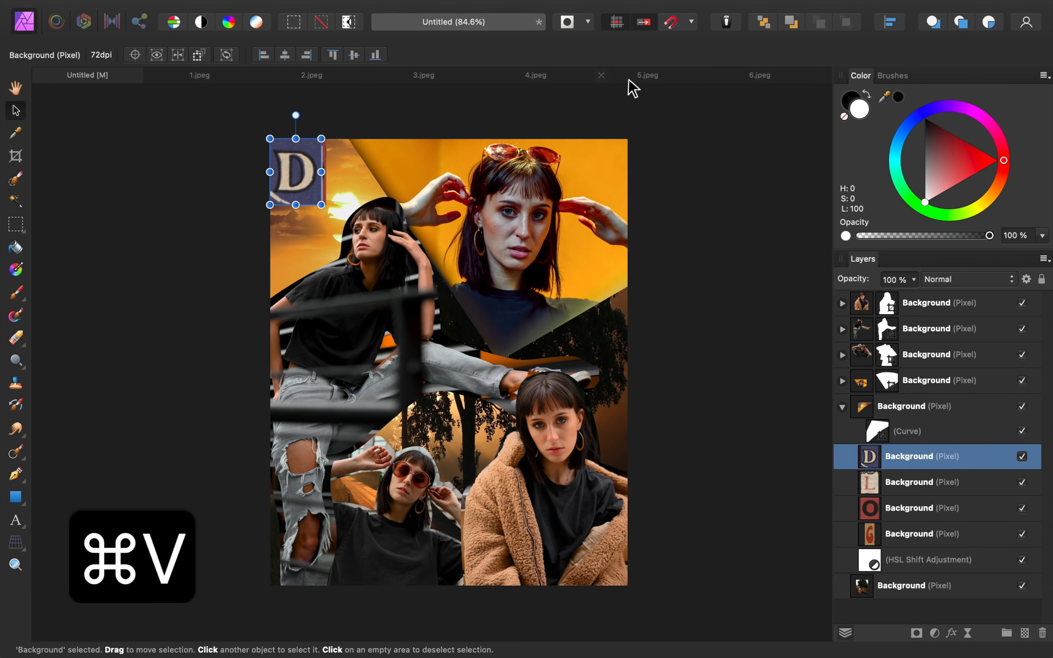
left_click(643, 78)
key("super+c")
left_click(108, 73)
key("super+v")
- Copy the letter N image from 6.jpeg into the poster document
left_click(745, 76)
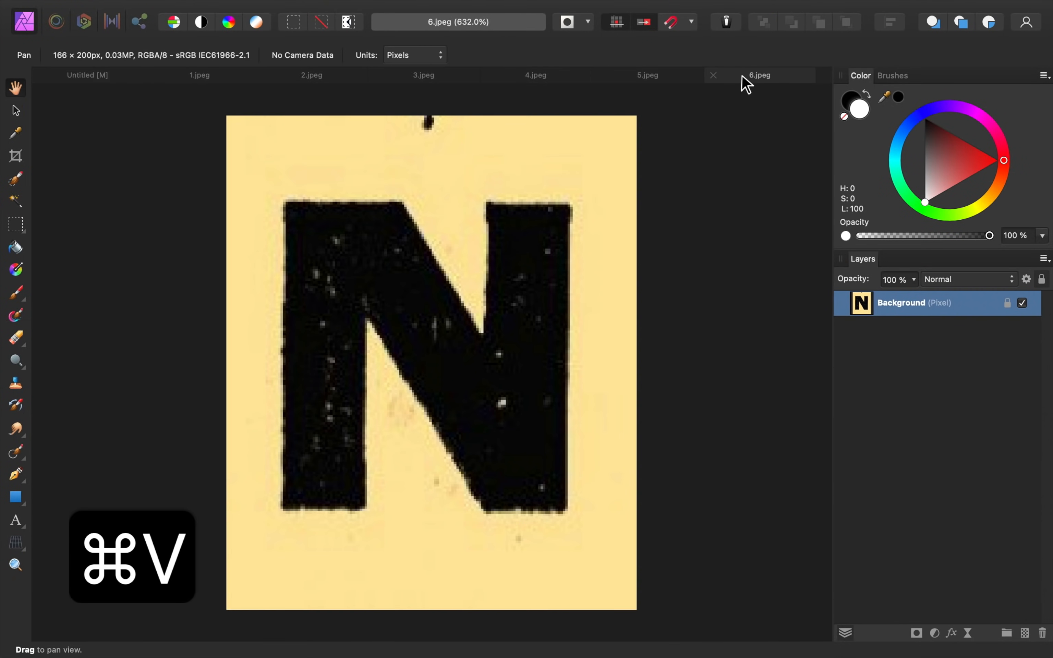
key("super+c")
left_click(75, 72)
key("super+v")
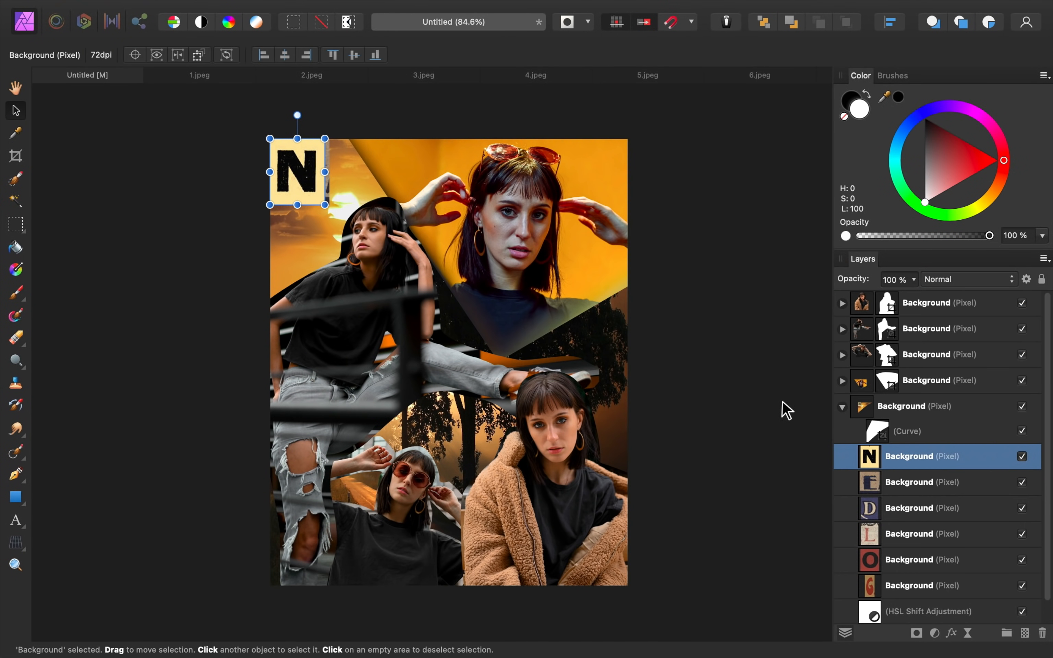
- Take all six letter layers out of the sunset layer and place them above every other layer
scroll(949, 480, "down", 1)
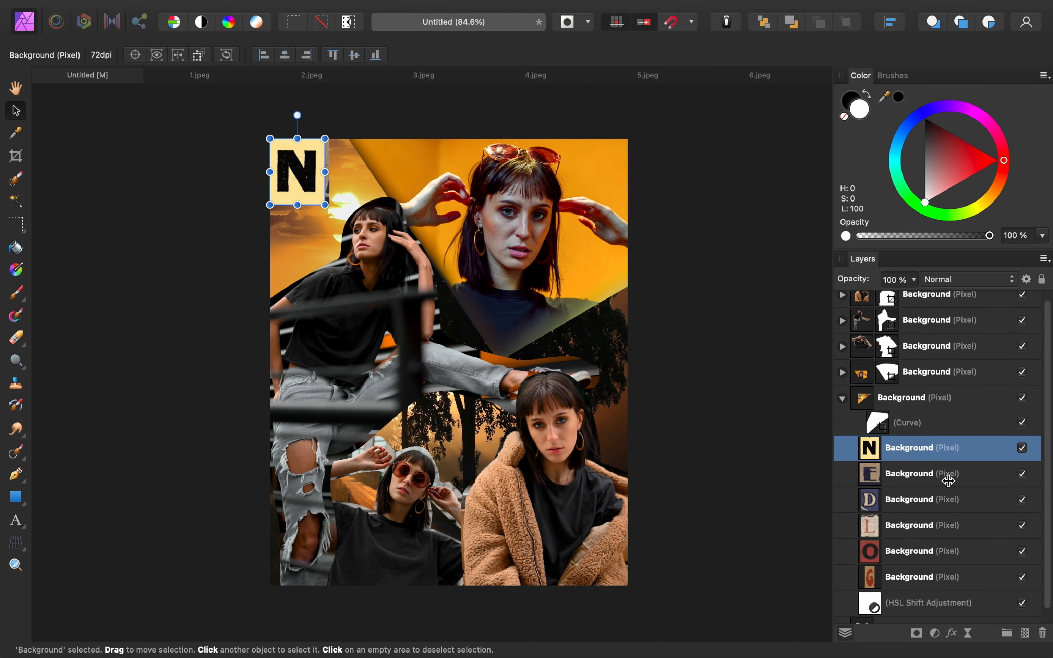
left_click(914, 582, "shift")
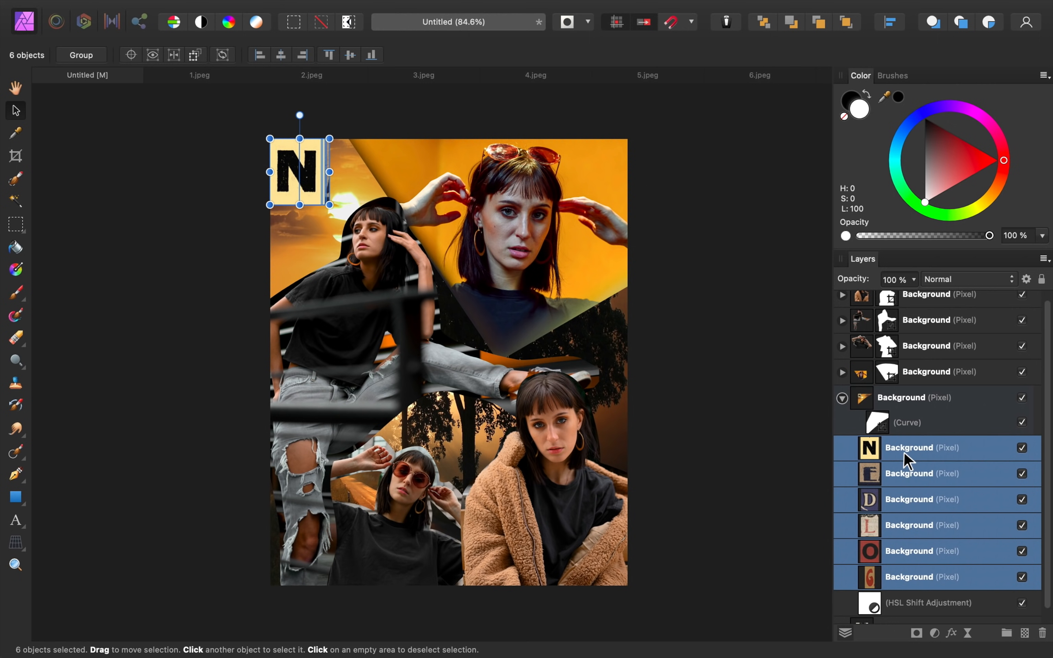
left_click_drag(904, 453, 884, 295)
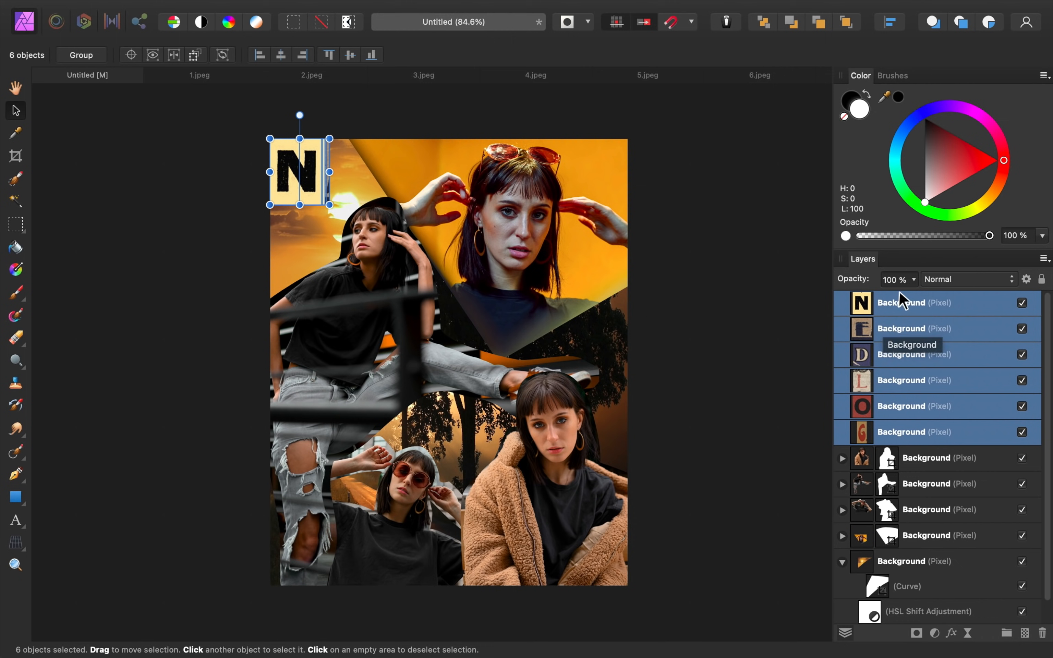
- Arrange the six stacked letter images in a slightly staggered row across the poster's middle to spell "GOLDEN"
left_click(886, 302)
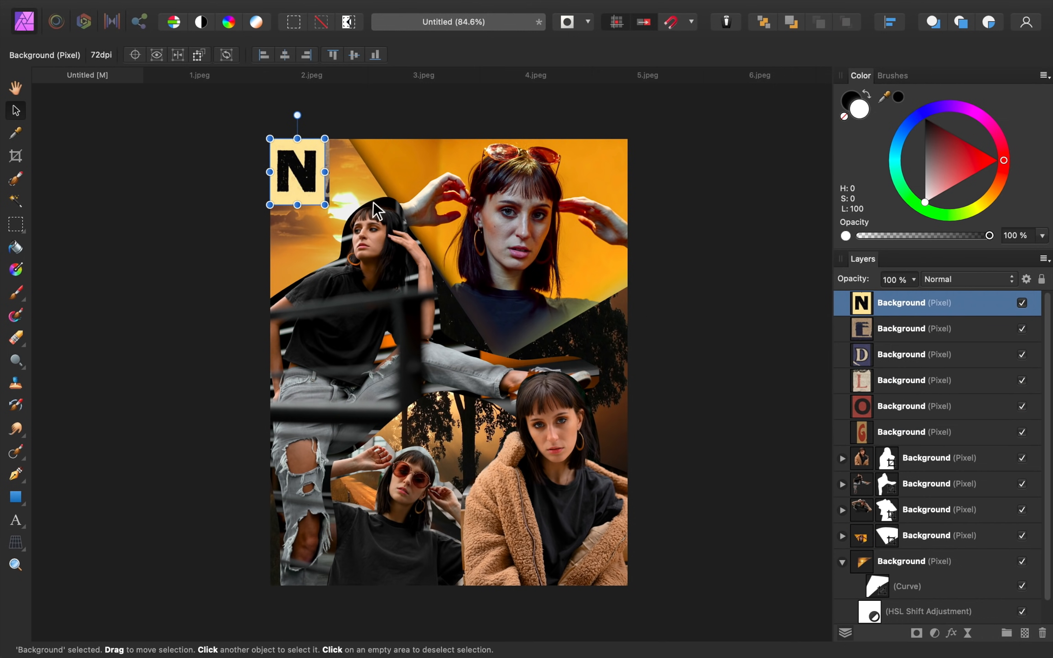
left_click_drag(309, 172, 559, 333)
left_click_drag(327, 198, 579, 332)
left_click(554, 335)
left_click_drag(489, 339, 510, 326)
left_click_drag(296, 174, 447, 329)
left_click_drag(296, 174, 386, 322)
left_click_drag(296, 174, 285, 342)
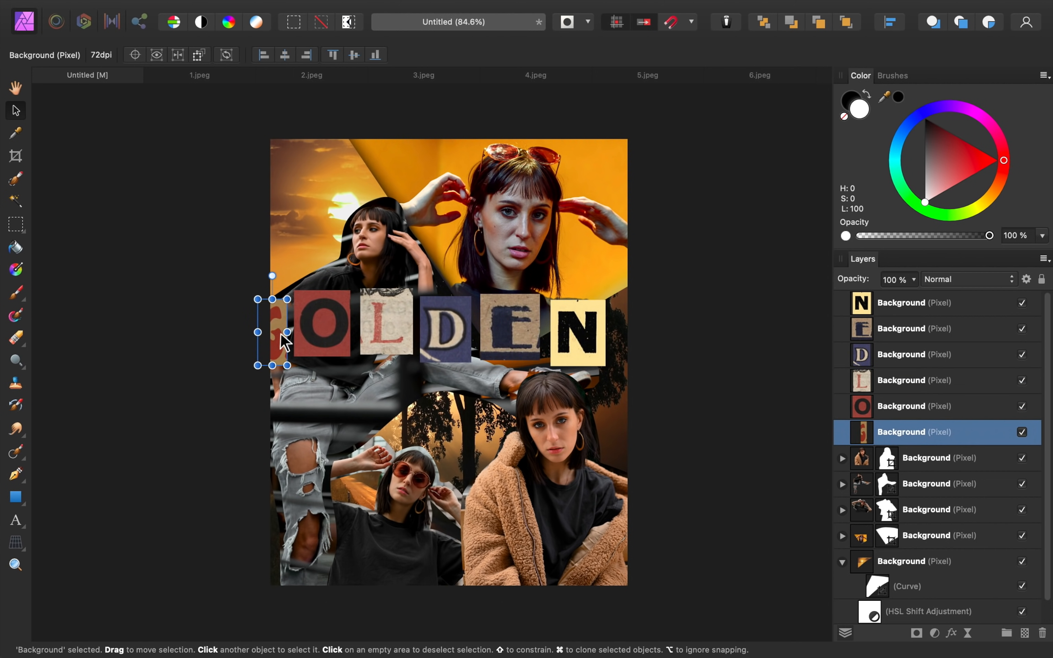
- Scale down all six letters together and reposition the word just below the large portrait
left_click(923, 310, "shift")
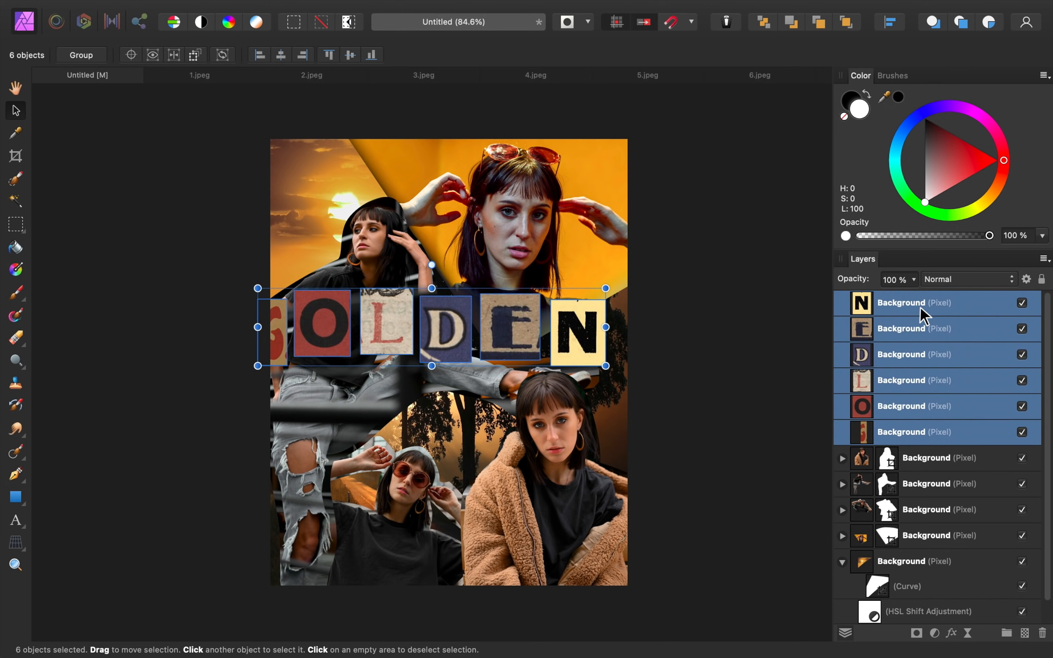
left_click_drag(604, 360, 528, 348)
left_click_drag(459, 320, 525, 339)
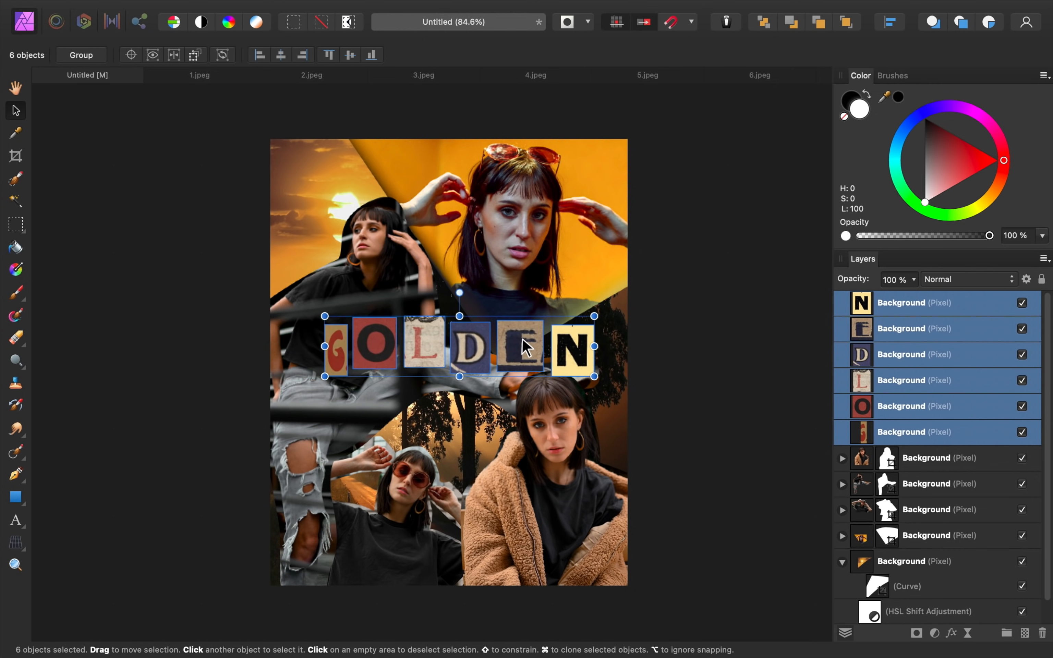
left_click_drag(594, 377, 582, 374)
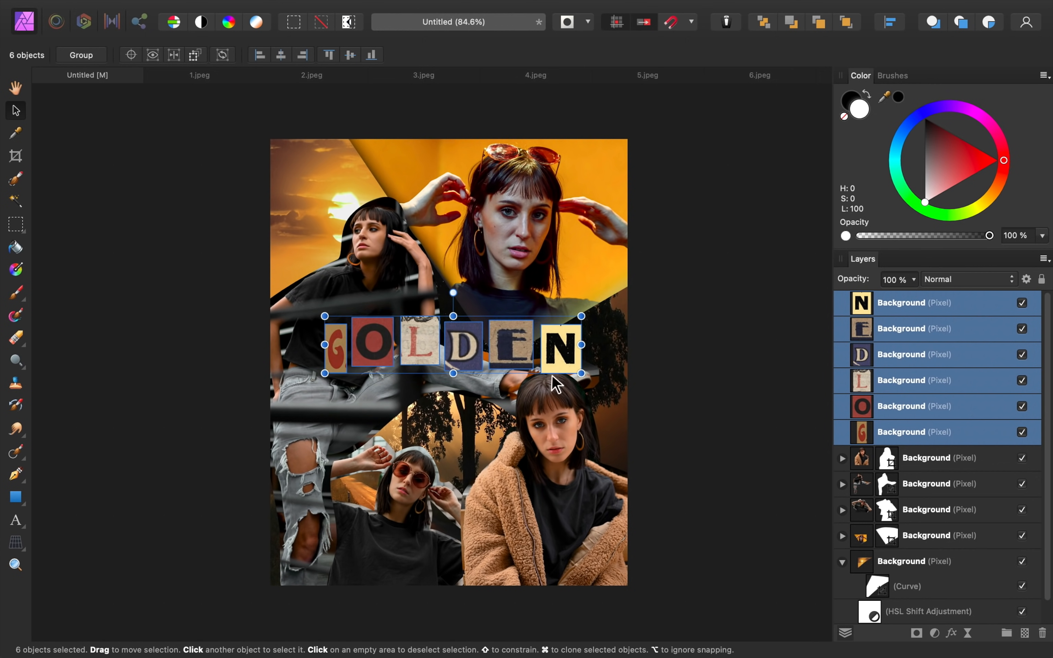
- Tilt individual "GOLDEN" letters slightly in different directions and fine-tune their positions for an uneven cut-out look
scroll(417, 376, "up", 3)
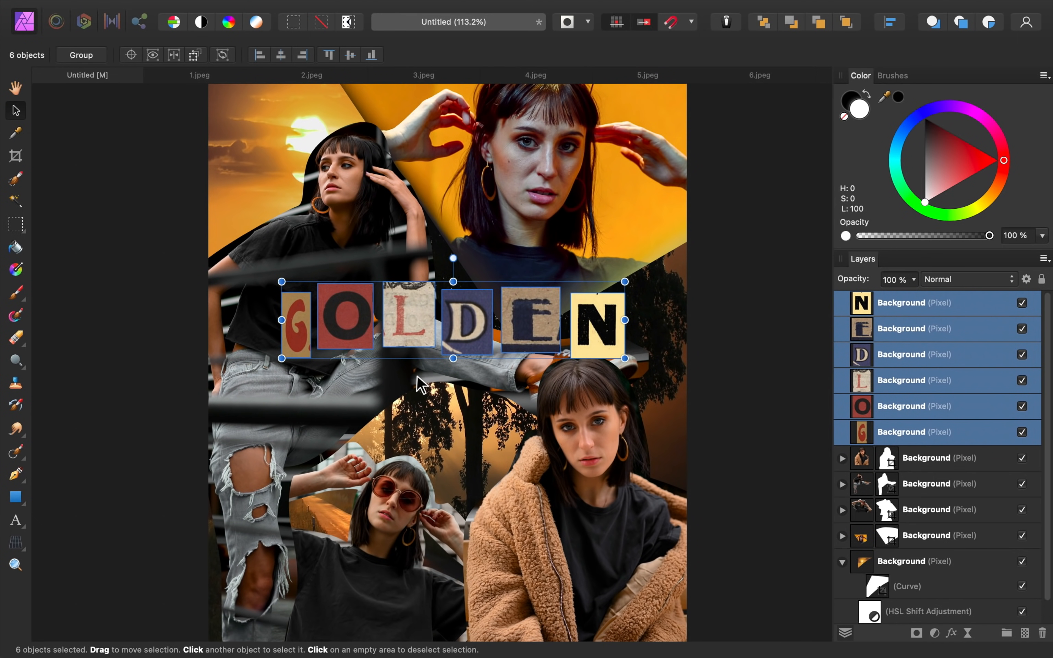
left_click(296, 325)
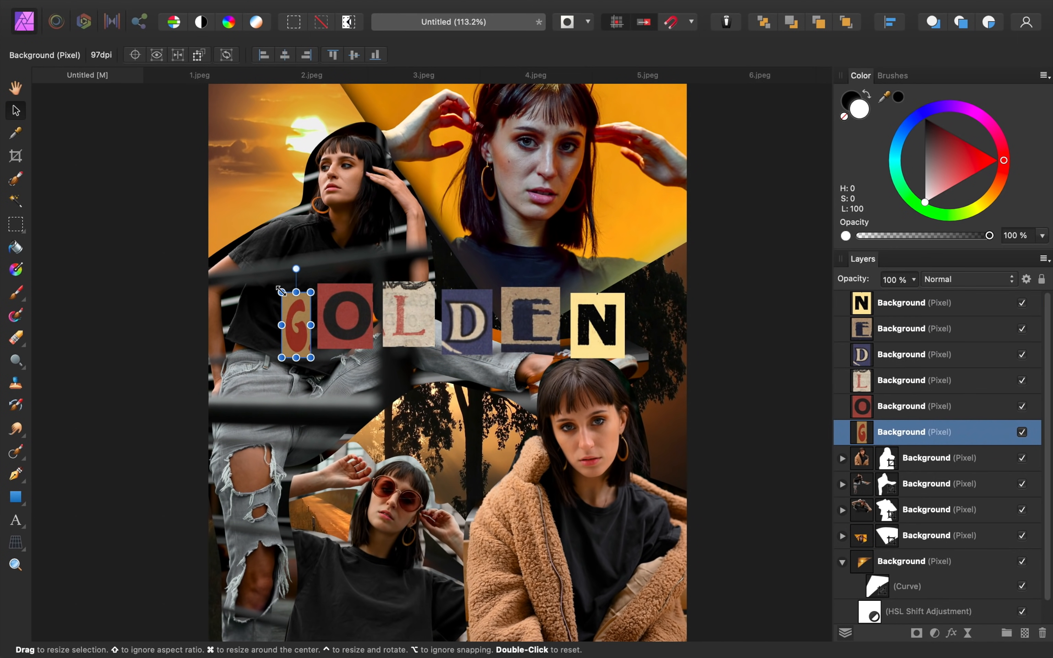
left_click(345, 315)
left_click(407, 315)
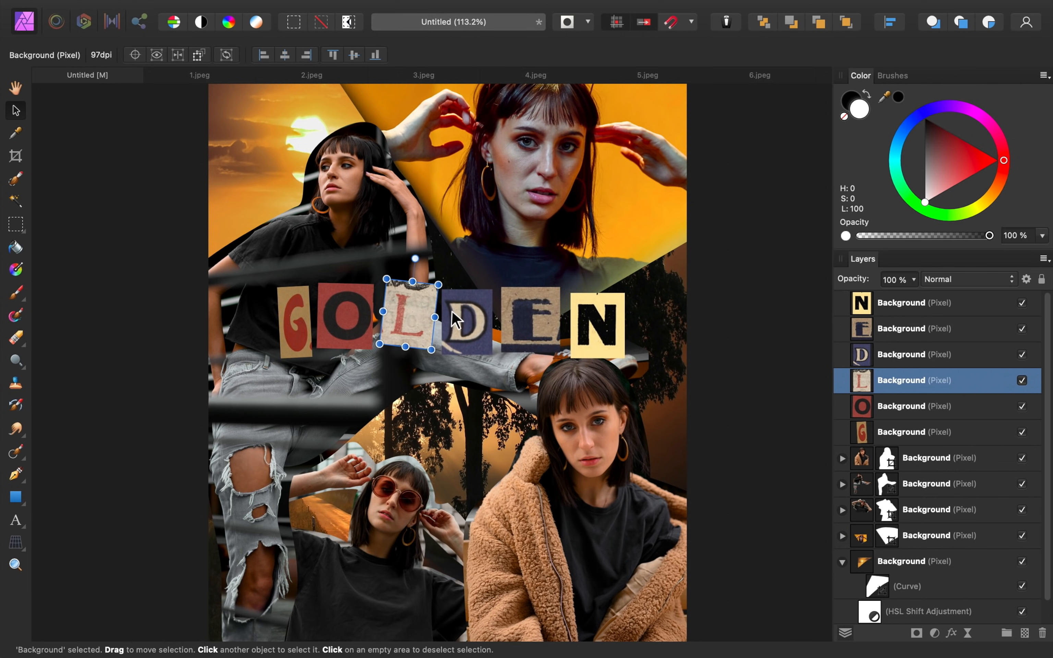
left_click(461, 320)
left_click(531, 320)
left_click(596, 324)
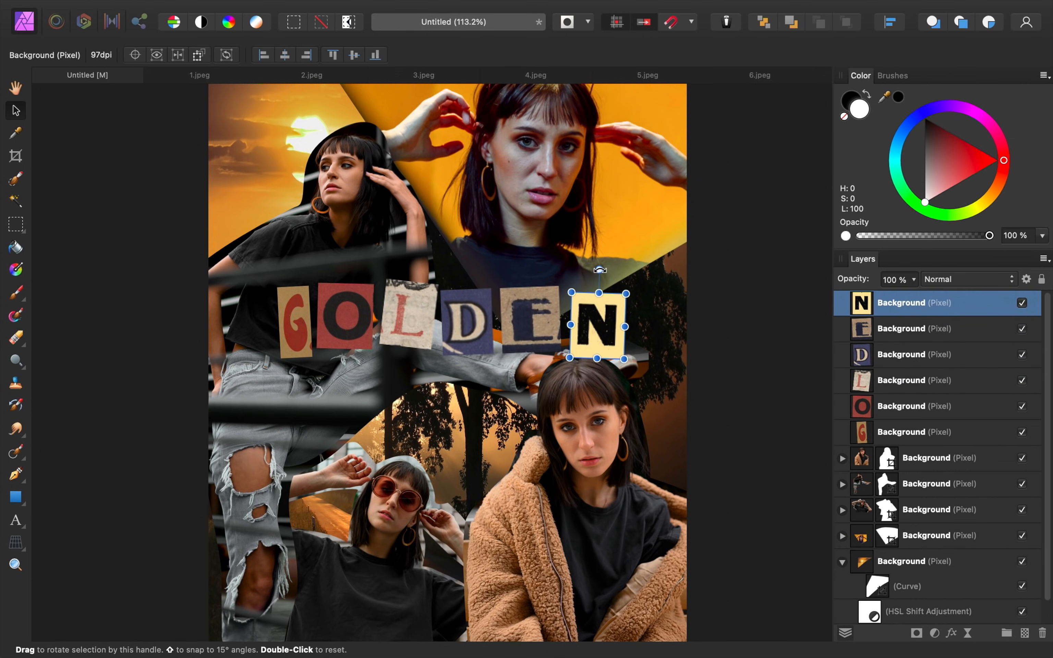
left_click(531, 320)
left_click(296, 330)
left_click(407, 316)
left_click(466, 323)
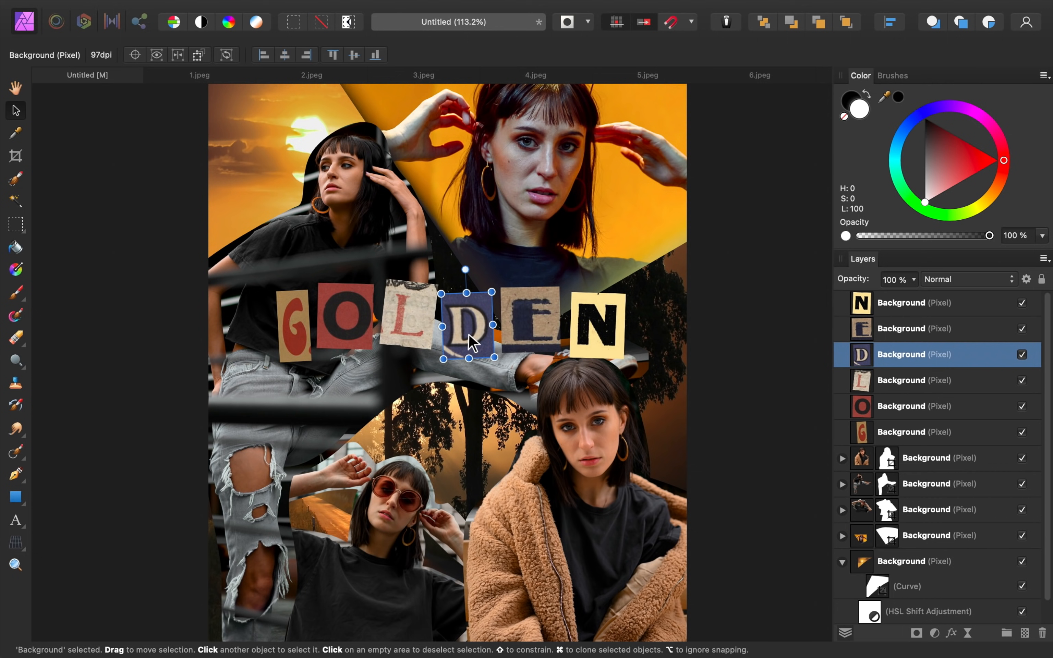
- Add an HSL adjustment inside the letter D layer with Hue Shift -149.3°, Saturation Shift -5% and Luminosity Shift 7%, and close its settings
left_click(935, 634)
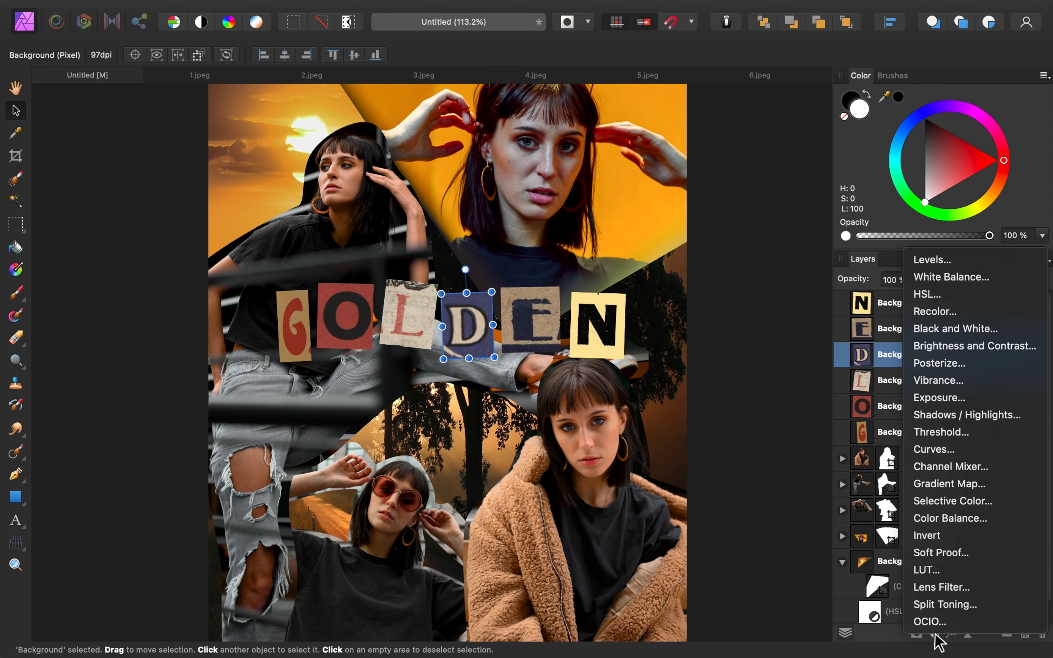
left_click(997, 300)
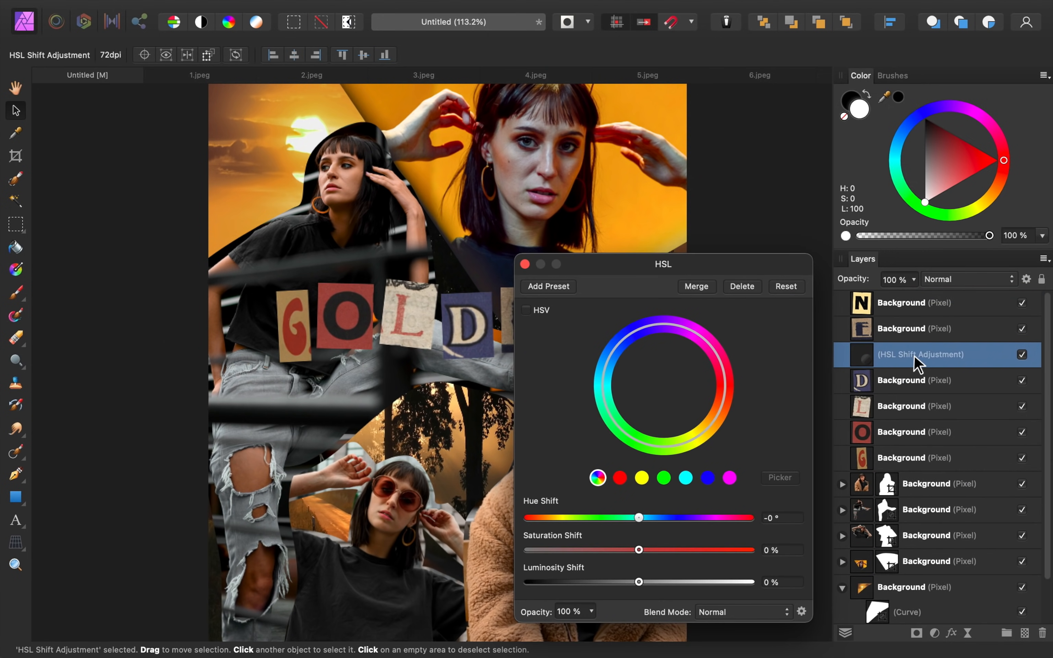
left_click_drag(911, 363, 951, 394)
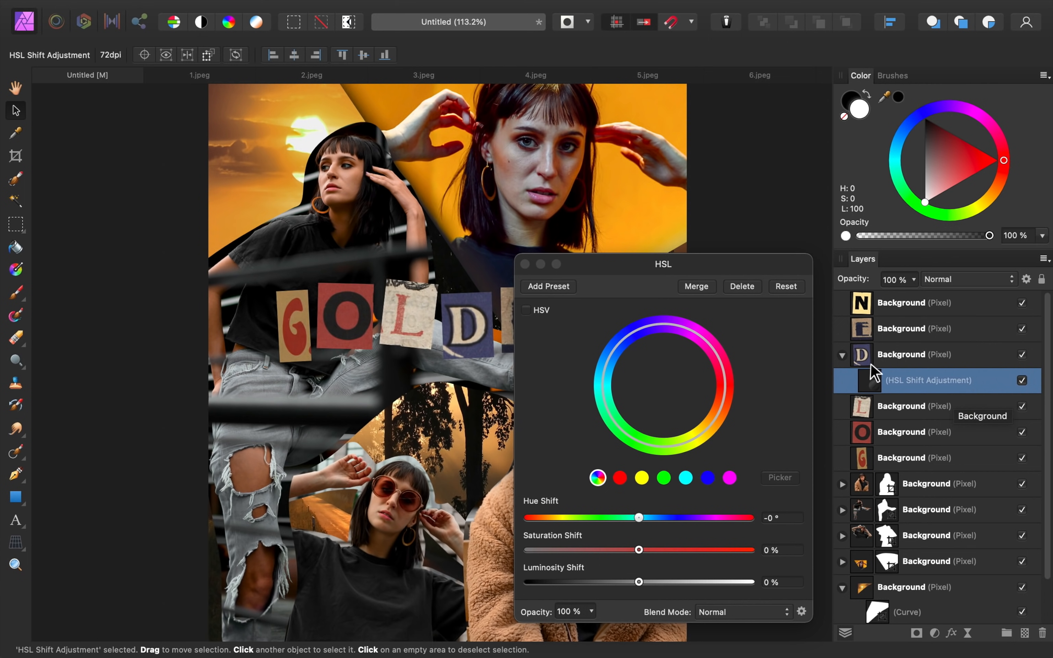
scroll(441, 376, "right", 5)
scroll(442, 376, "down", 1)
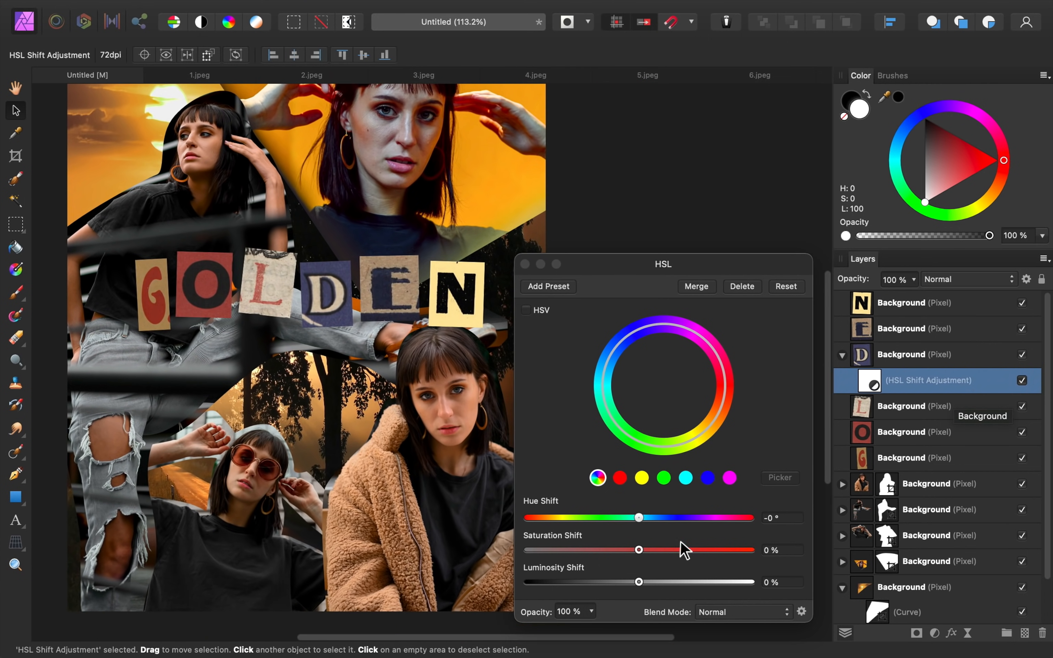
left_click_drag(636, 518, 547, 518)
left_click_drag(639, 550, 646, 583)
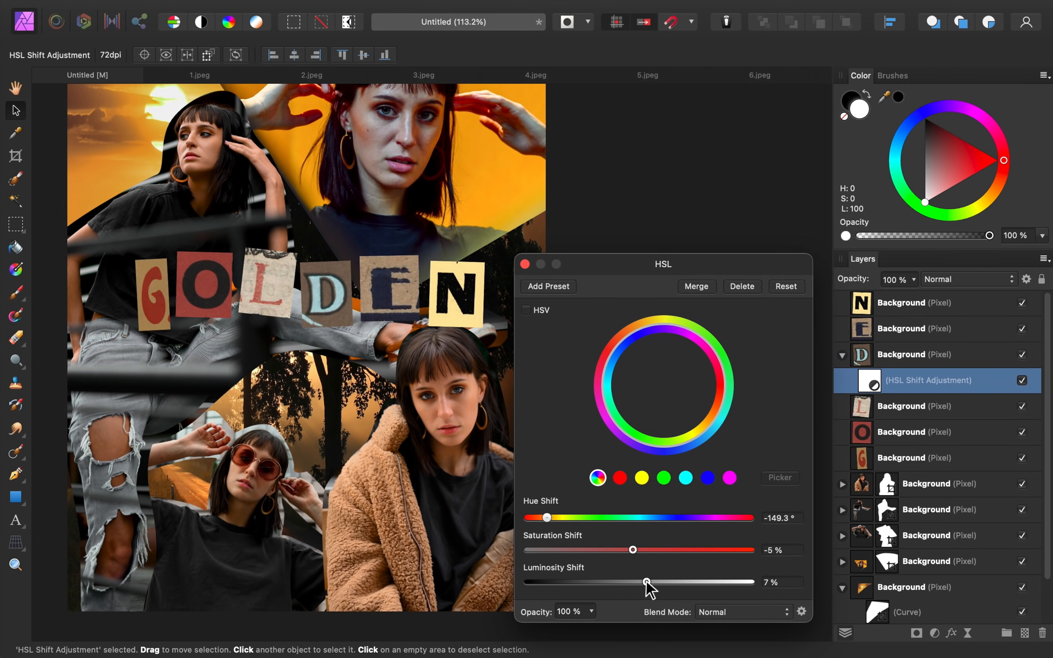
left_click(525, 264)
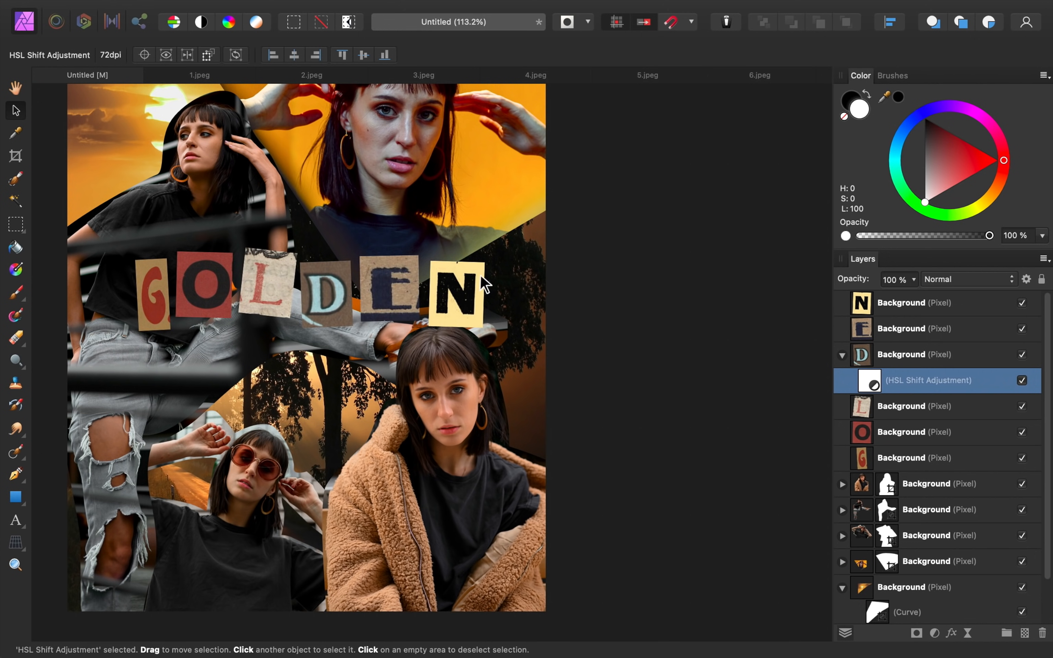
- Add a Curves adjustment inside the letter N layer, lowering the midtone to X 0.469, Y 0.334 and the white end to Y 0.822
left_click(902, 313)
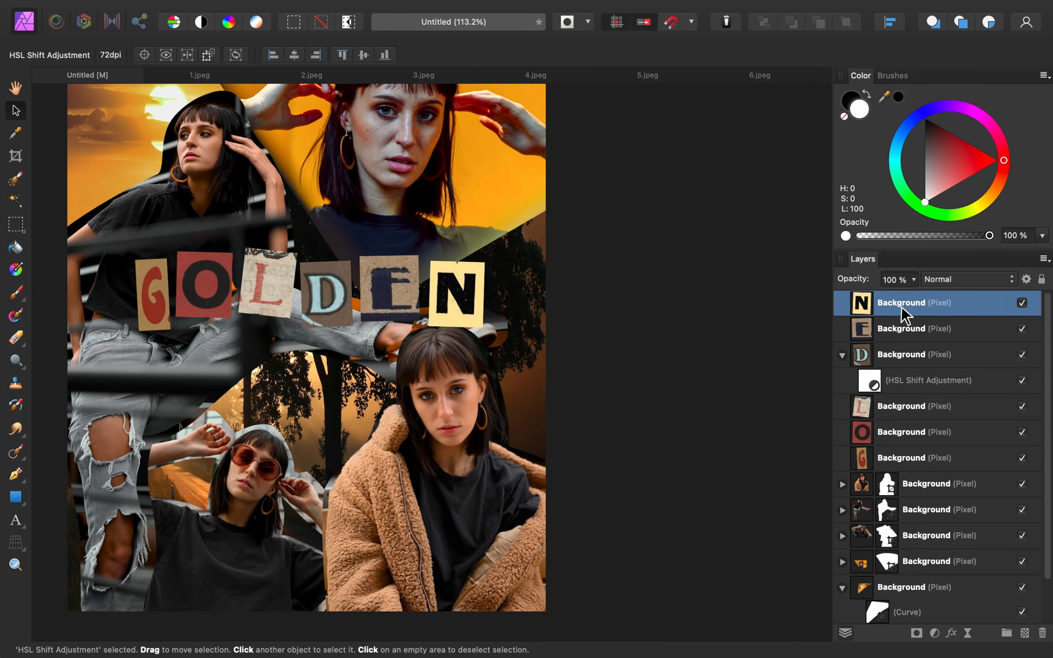
left_click(933, 634)
left_click(962, 450)
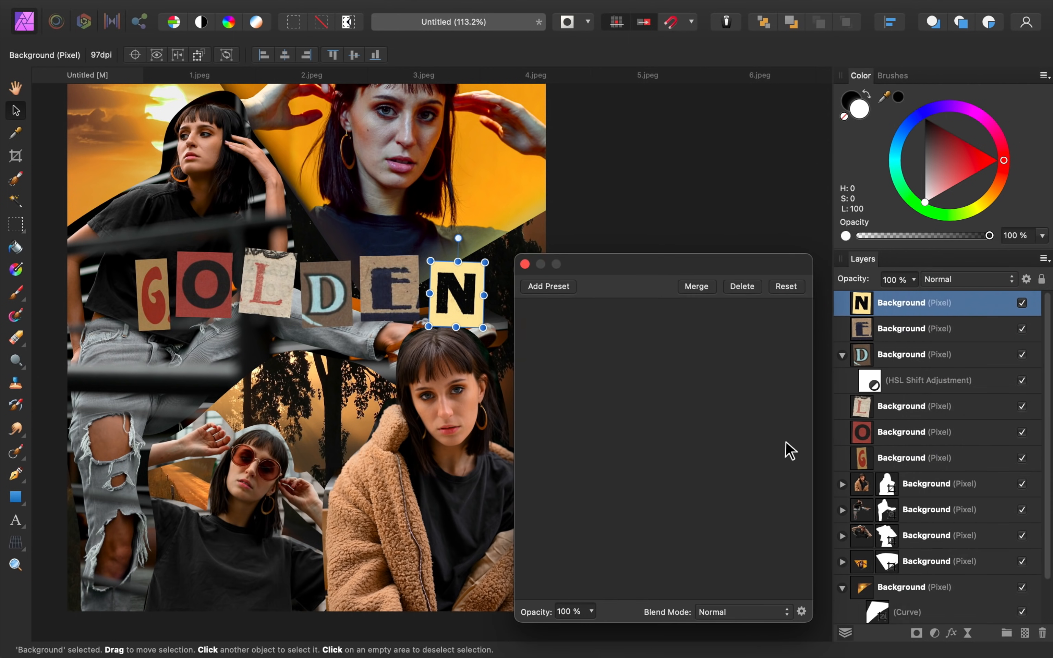
left_click_drag(665, 417, 655, 457)
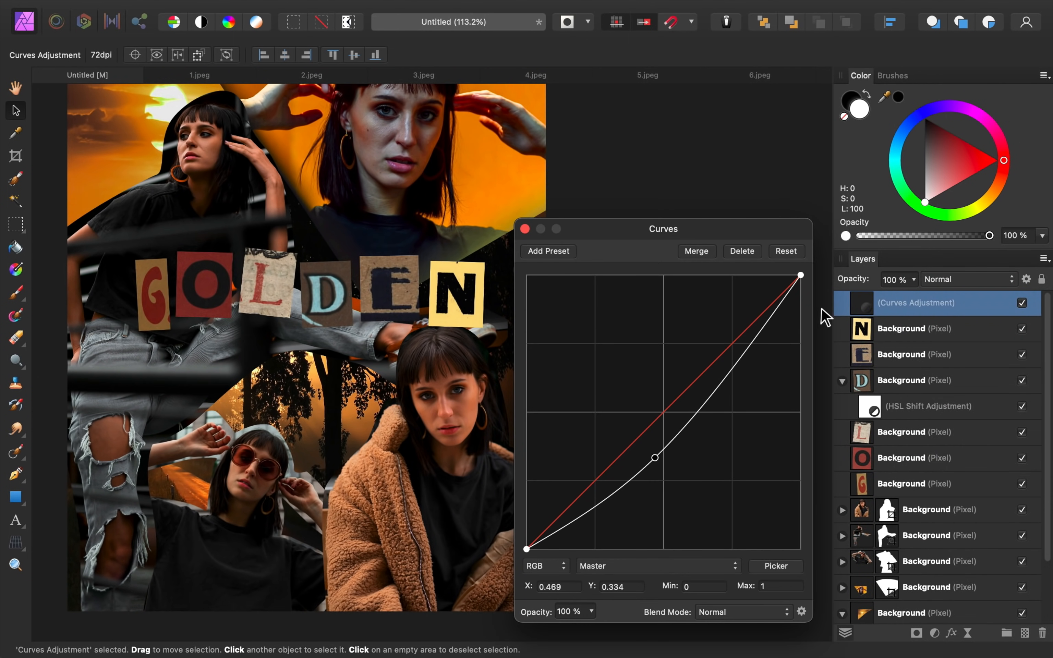
left_click(901, 312)
left_click_drag(901, 312, 952, 340)
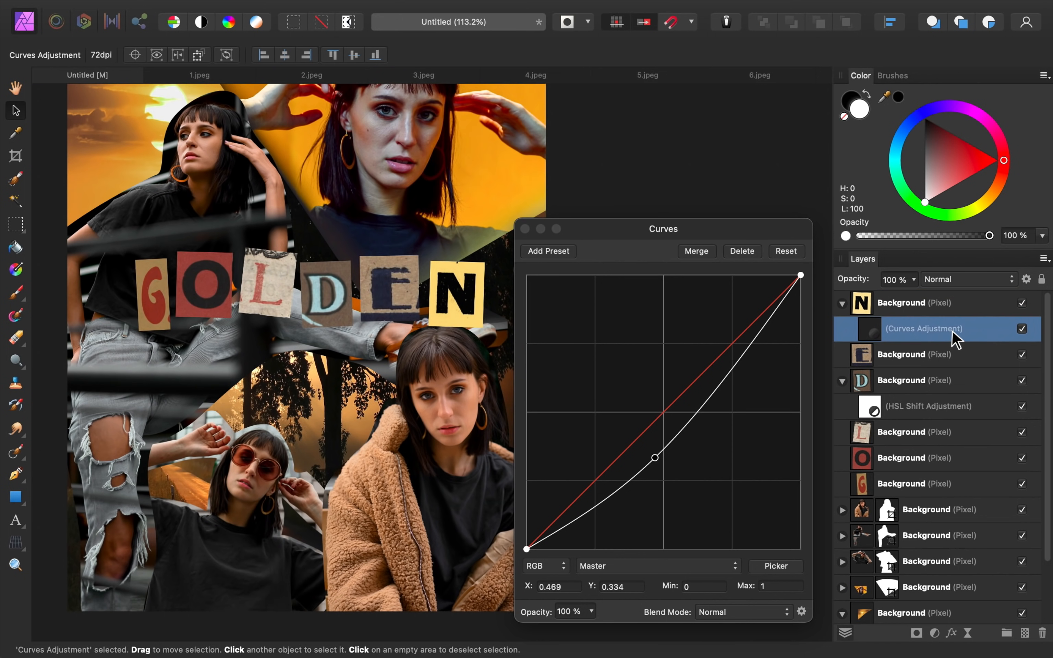
left_click_drag(807, 282, 802, 324)
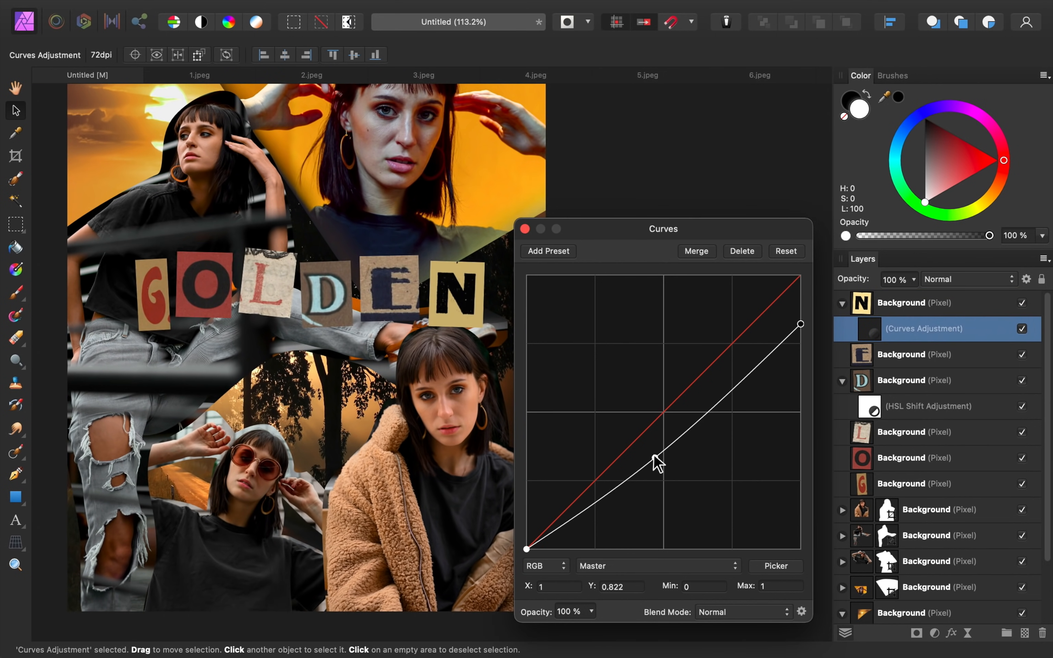
left_click(525, 229)
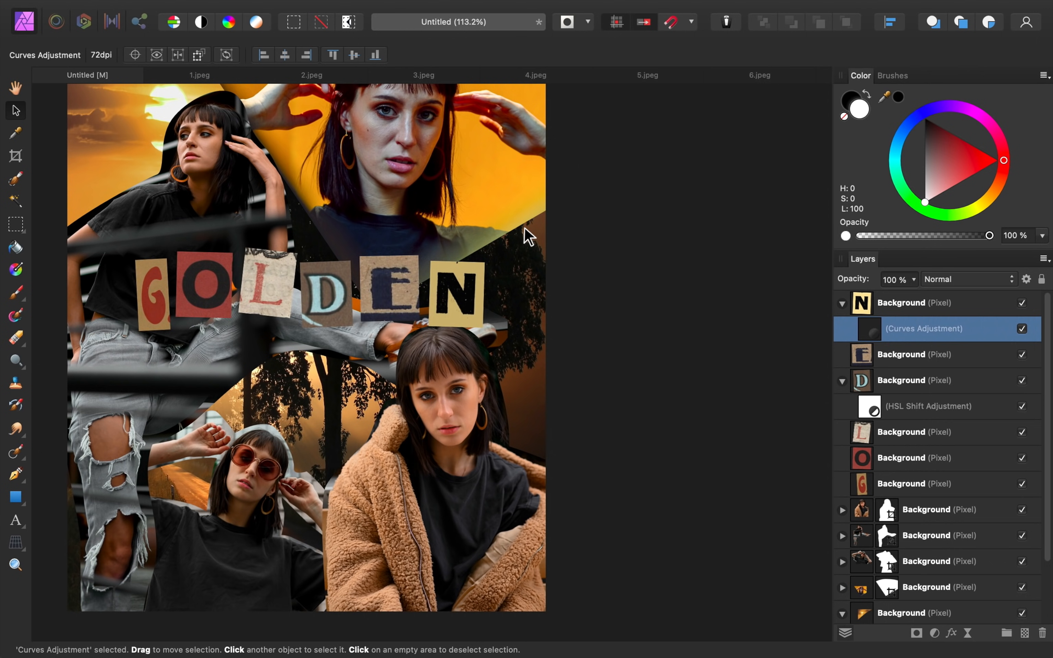
- Collapse the letter N and D layers and group all six "GOLDEN" letter layers
left_click(843, 303)
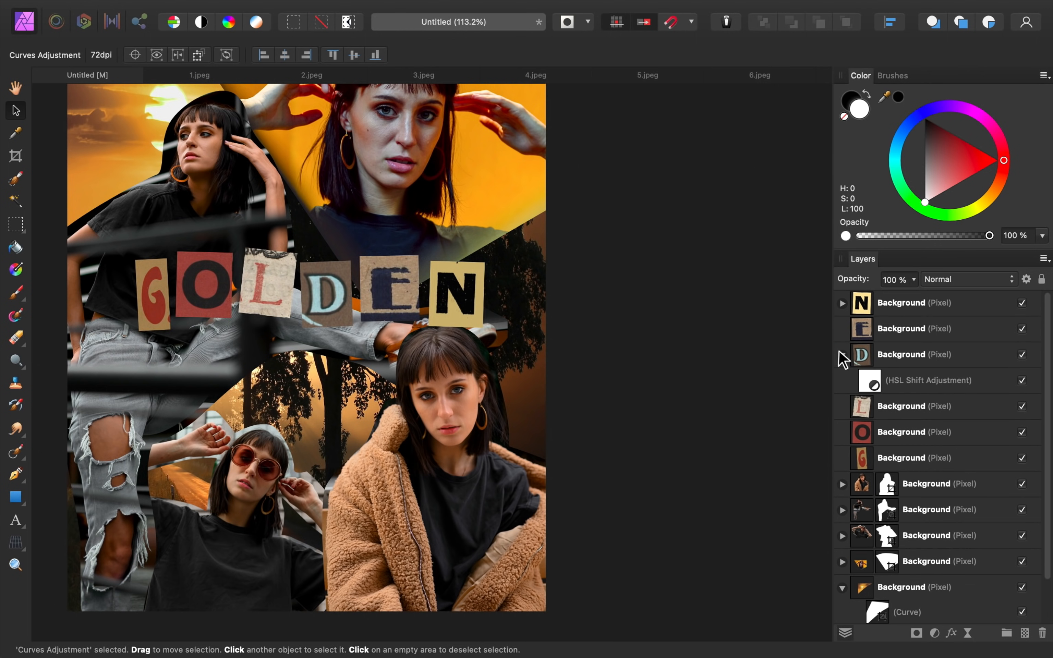
left_click(843, 355)
left_click(898, 433)
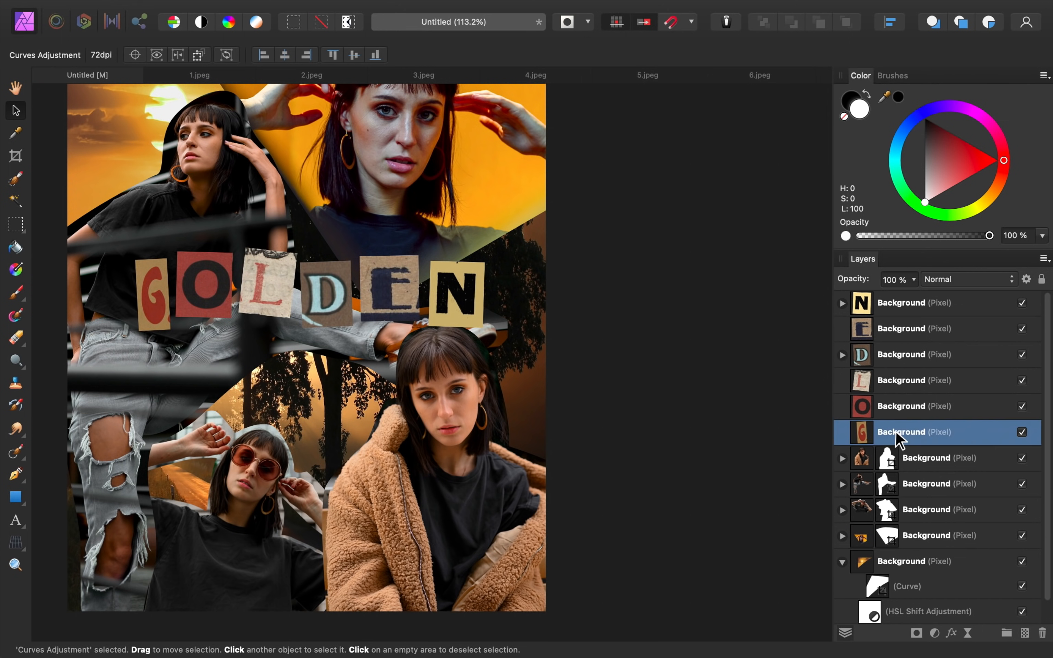
left_click(897, 304, "shift")
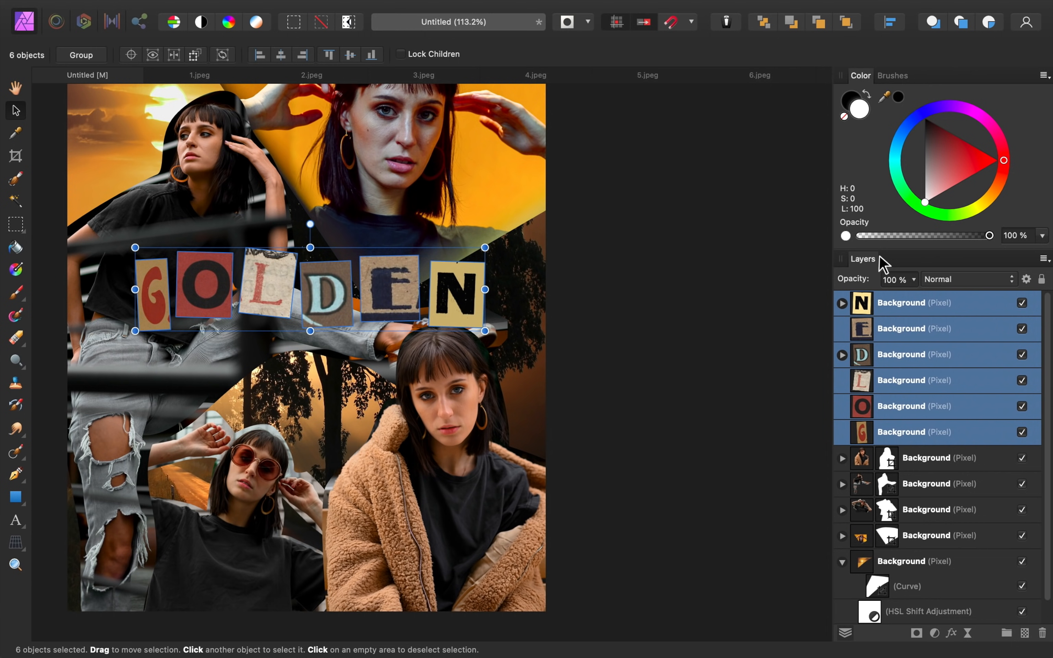
key("super+g")
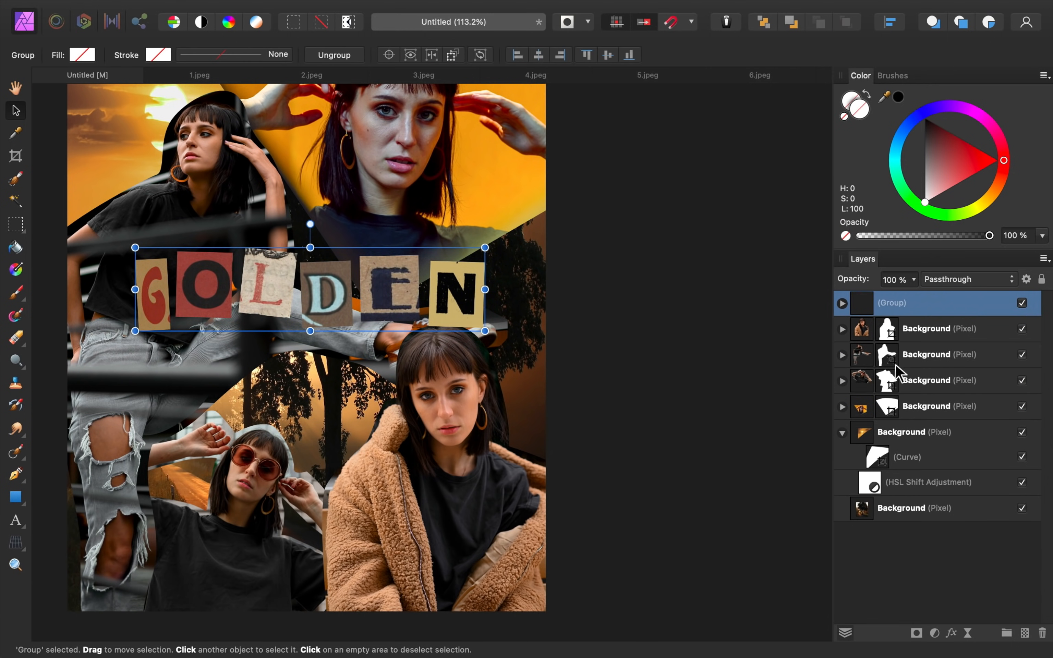
- Add a Curves adjustment inside the letter group, raising the midtones to X 0.462, Y 0.582, and collapse the group
left_click(934, 633)
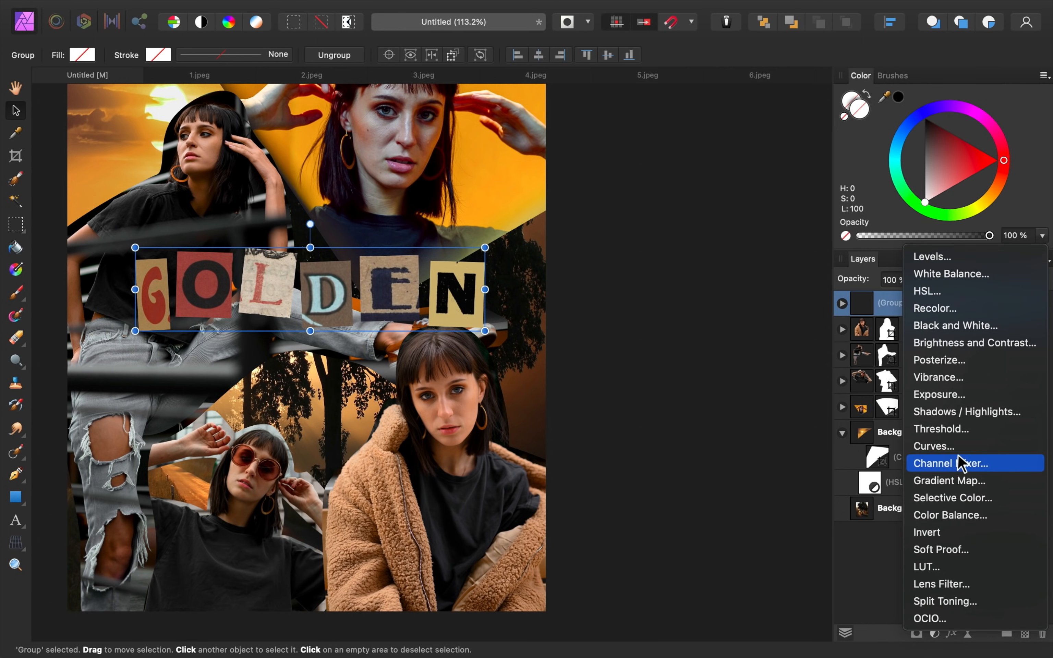
left_click(957, 448)
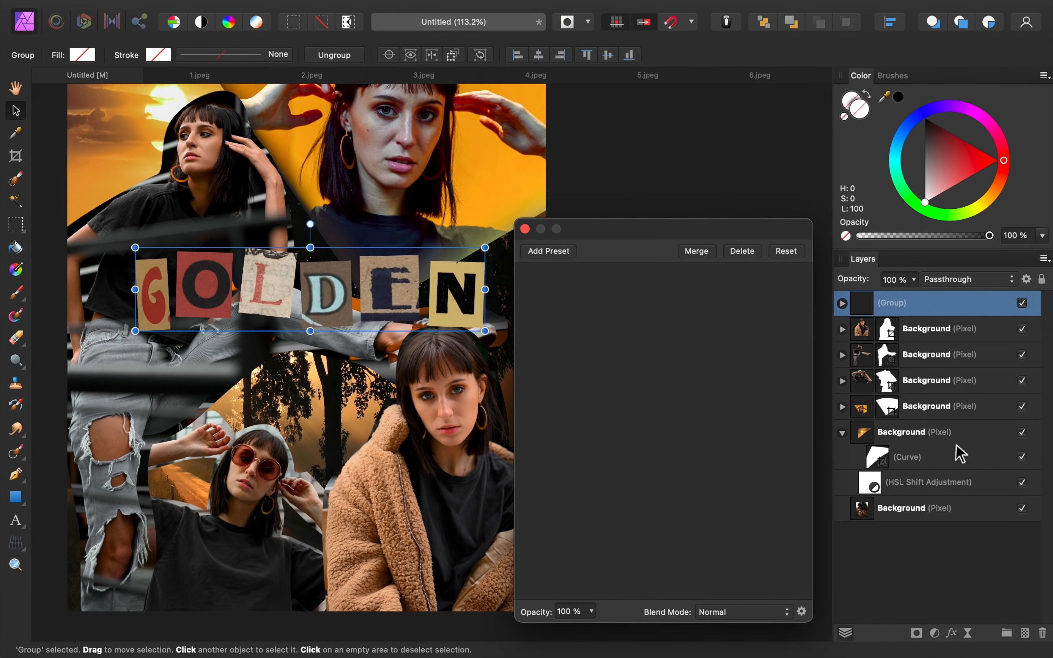
left_click_drag(898, 316, 923, 335)
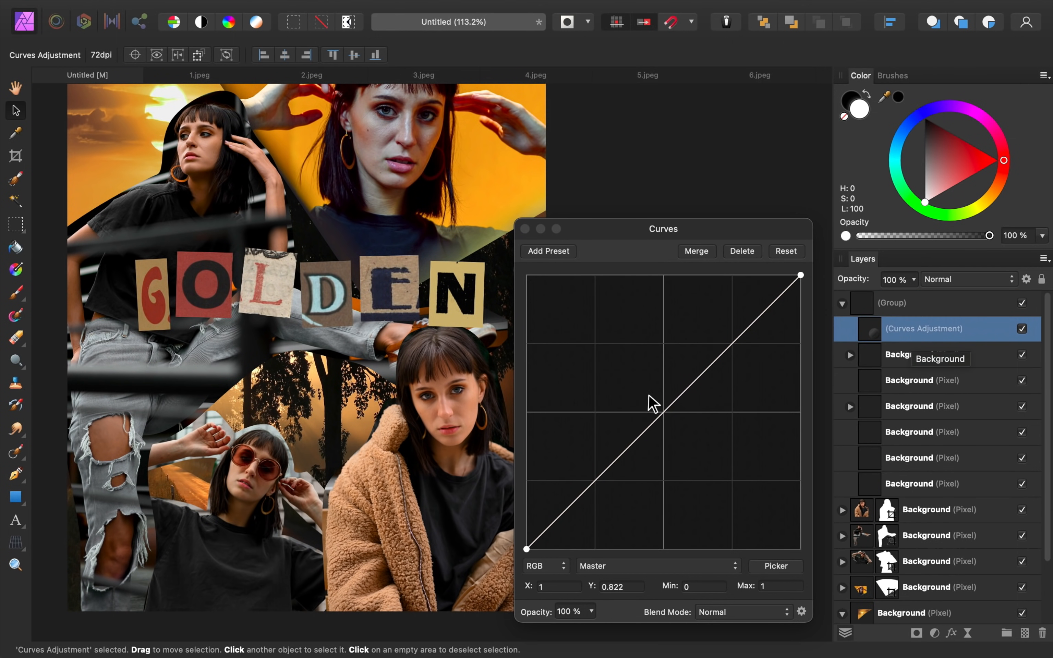
left_click(662, 409)
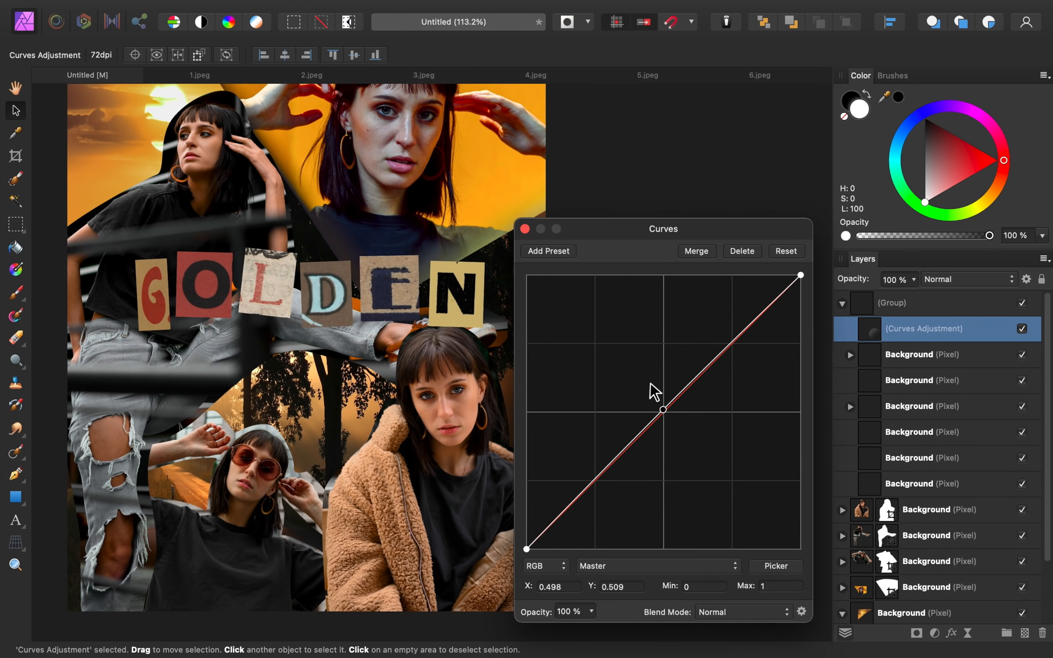
left_click_drag(651, 392, 653, 390)
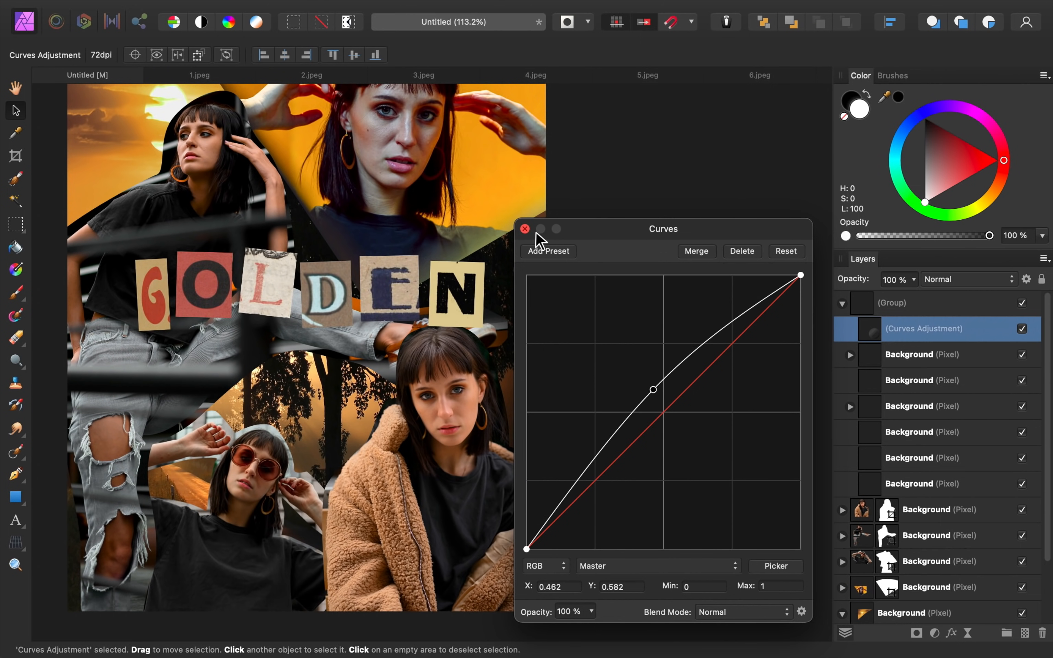
left_click(526, 229)
key("super+0")
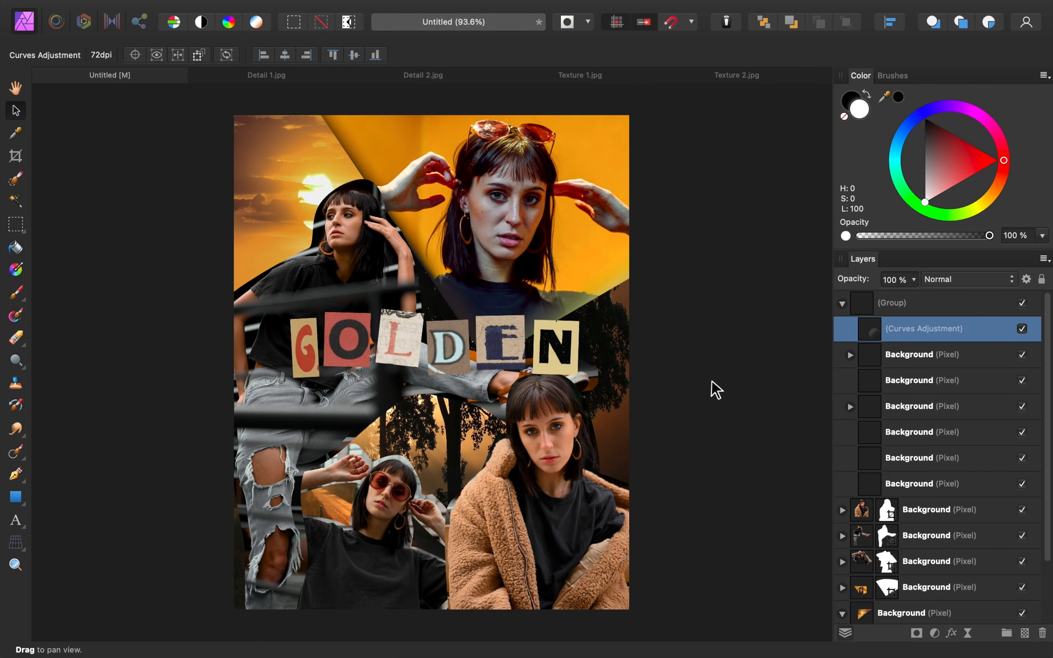
left_click(842, 303)
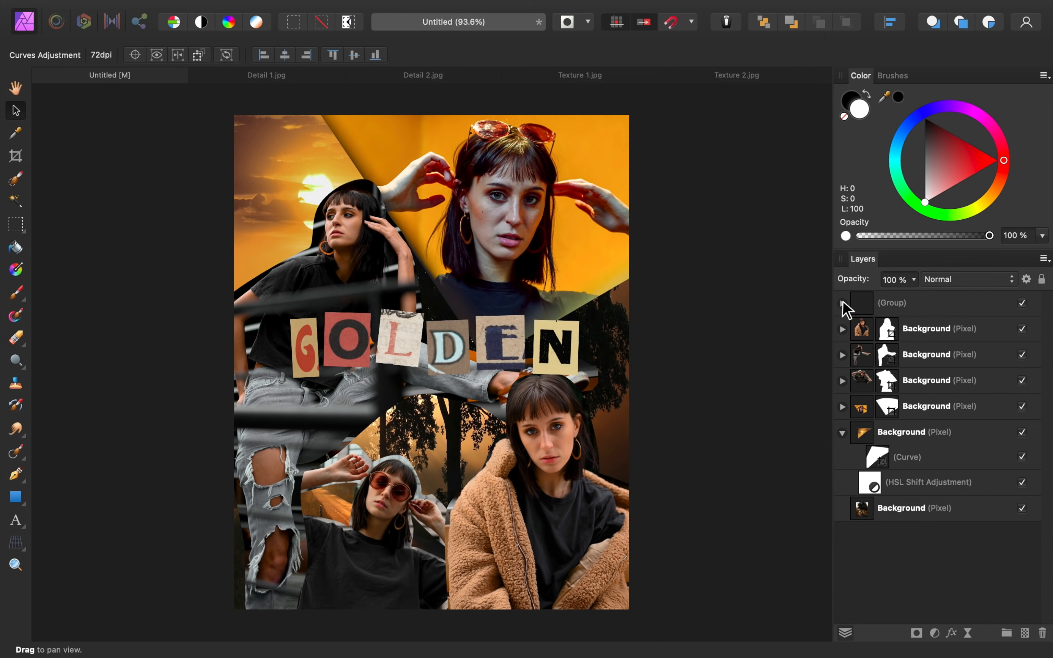
- Copy the images from Detail 1.jpg and Detail 2.jpg and paste both into the poster document
left_click(278, 76)
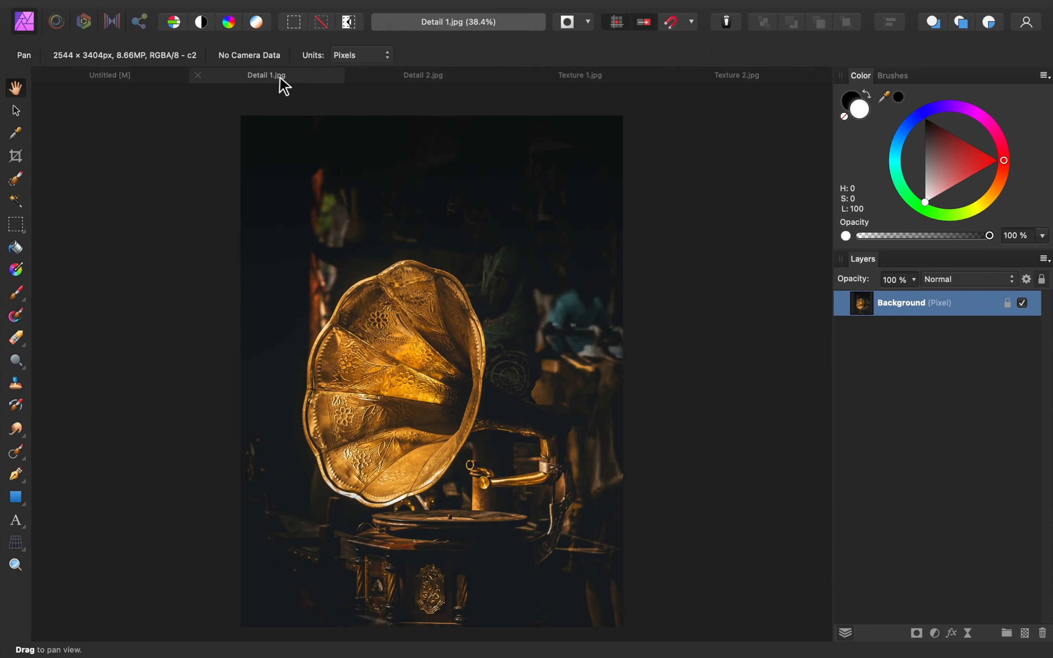
key("super+c")
left_click(129, 80)
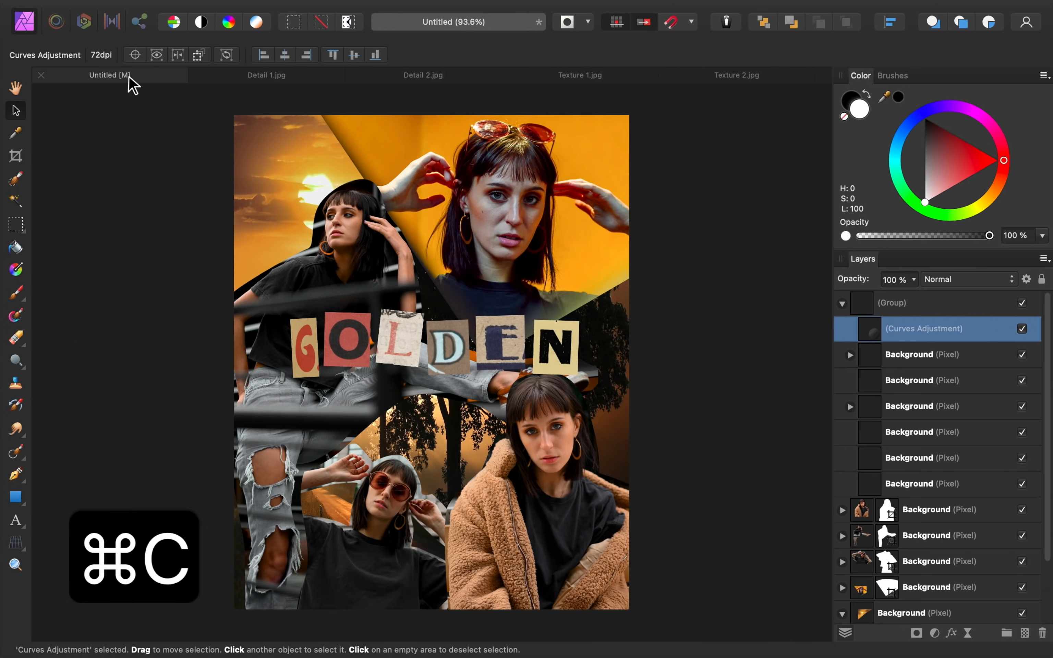
key("super+v")
left_click(405, 81)
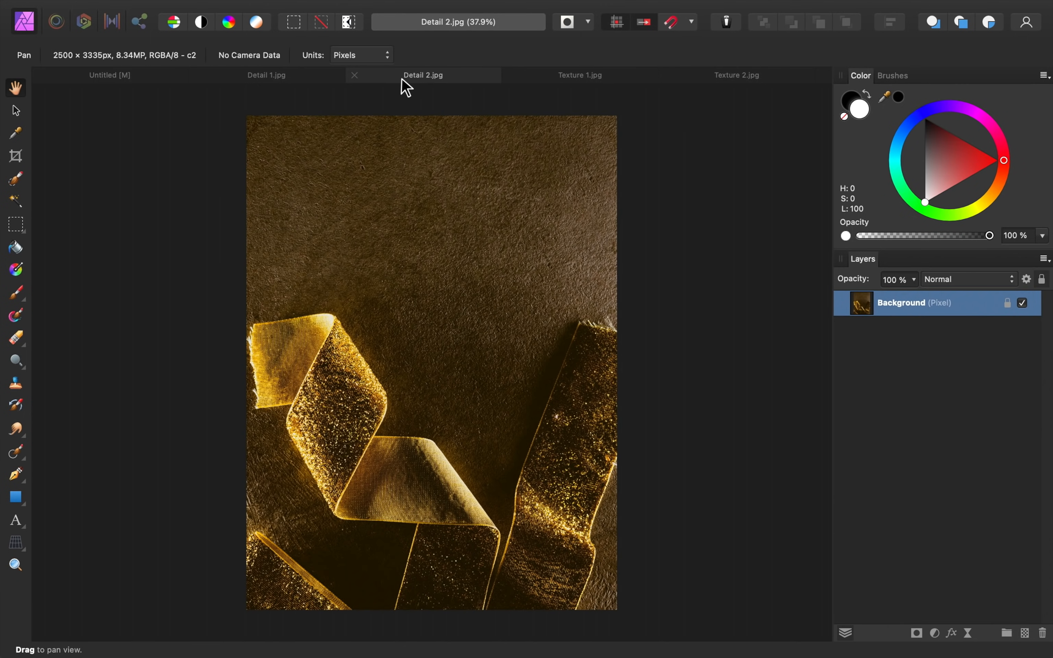
key("super+c")
left_click(134, 75)
key("super+v")
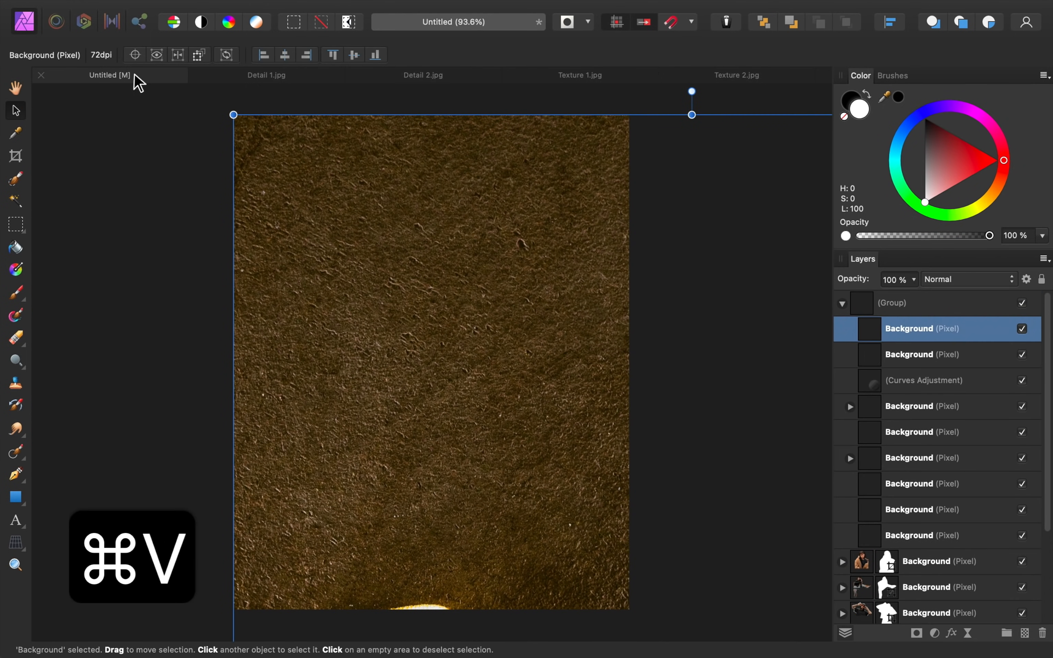
- Move the two pasted detail layers out of the letter group to the top of the stack and collapse the expanded layers
left_click(921, 362, "shift")
left_click_drag(922, 362, 871, 299)
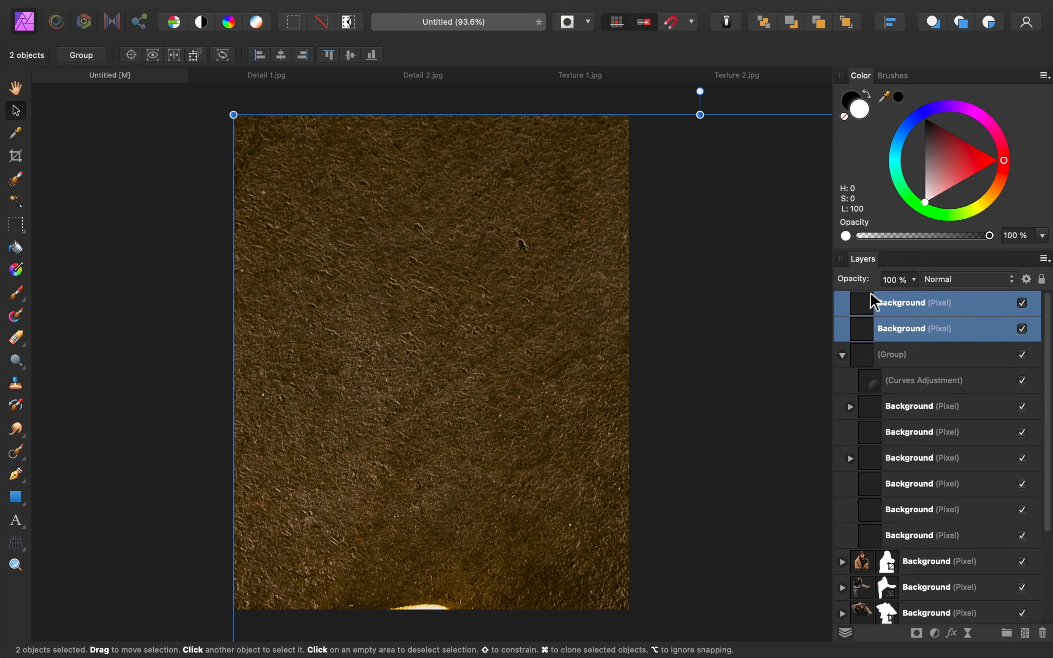
left_click(843, 355)
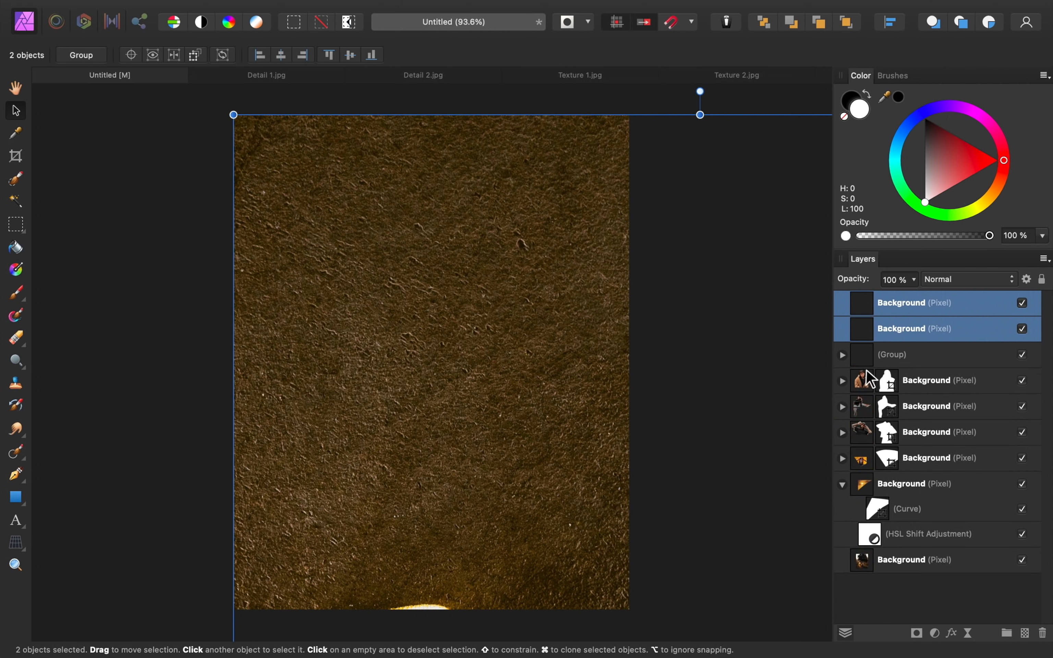
left_click(843, 485)
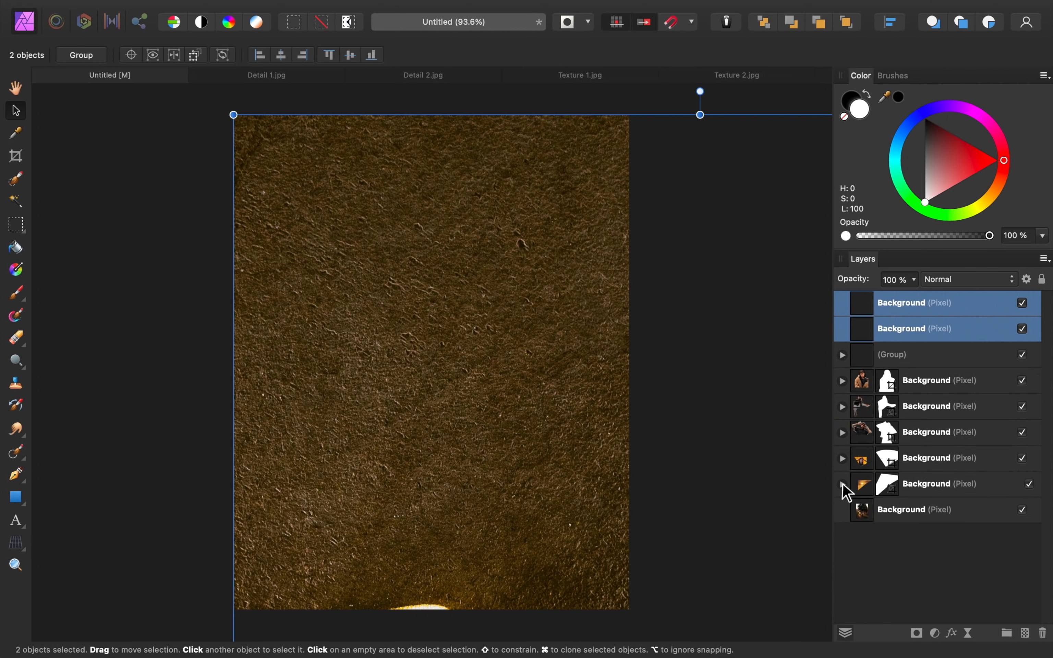
- Scale both detail images down together to fit inside the poster and place them near its centre
scroll(515, 307, "down", 2)
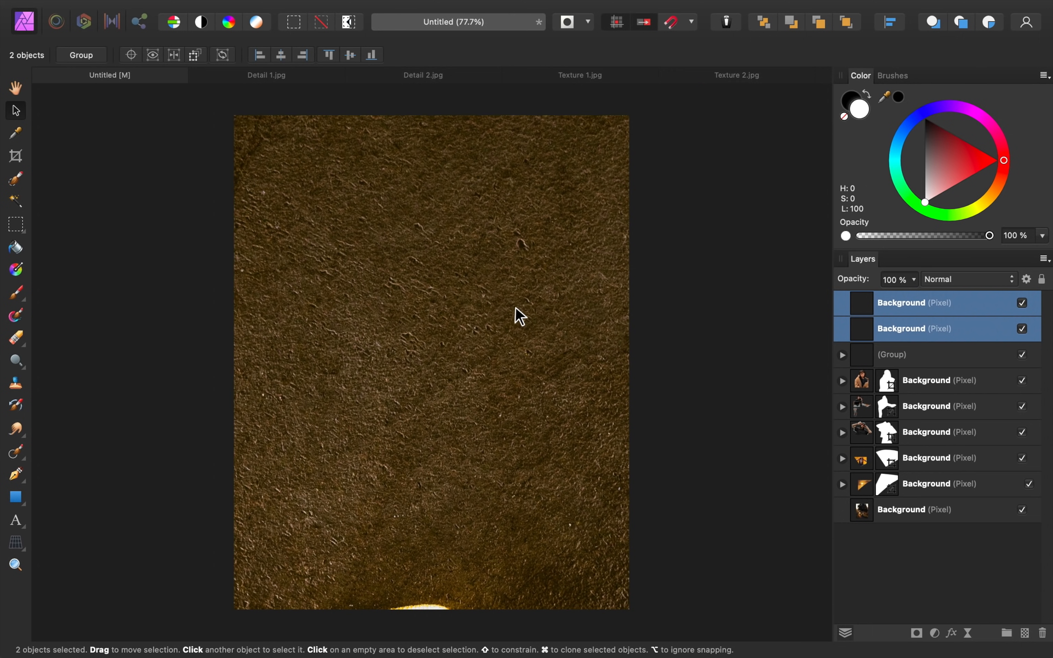
scroll(521, 317, "down", 10)
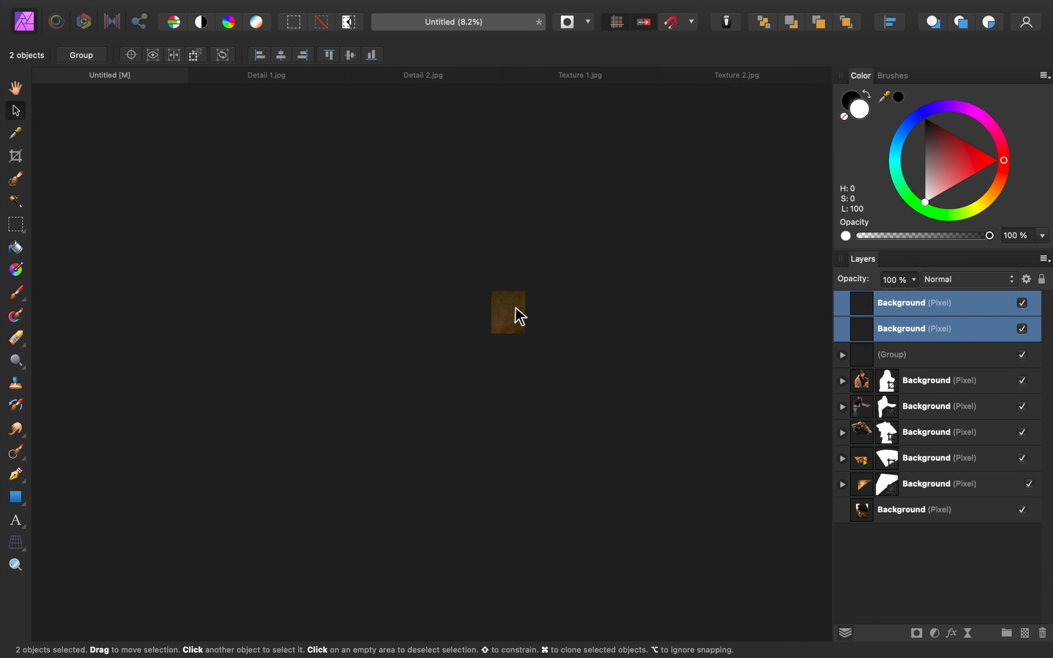
left_click_drag(574, 400, 519, 326)
scroll(505, 313, "up", 10)
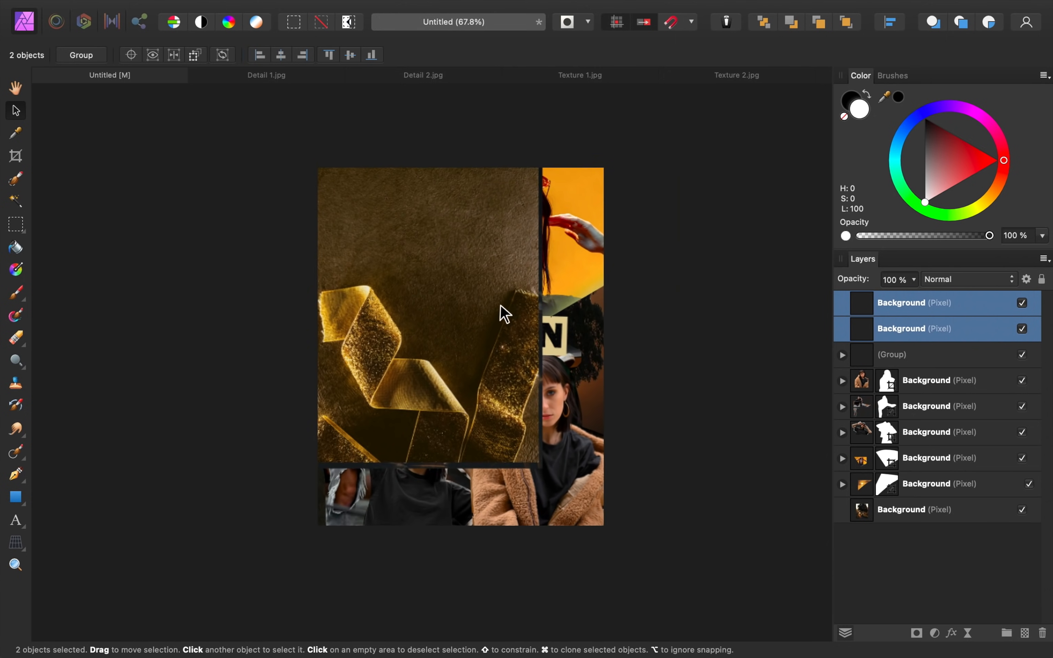
left_click_drag(425, 283, 459, 300)
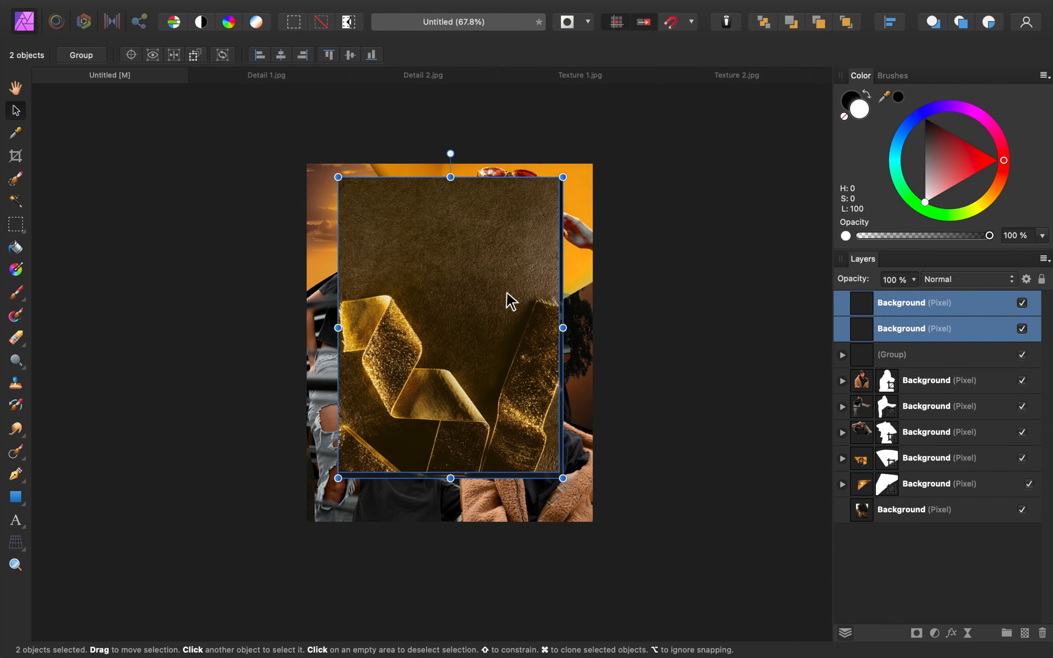
- Trace a closed Pen tool outline around the connected gold ribbons in the Detail 2 image, leaving out the ribbon piece in the lower-left corner
left_click(925, 301)
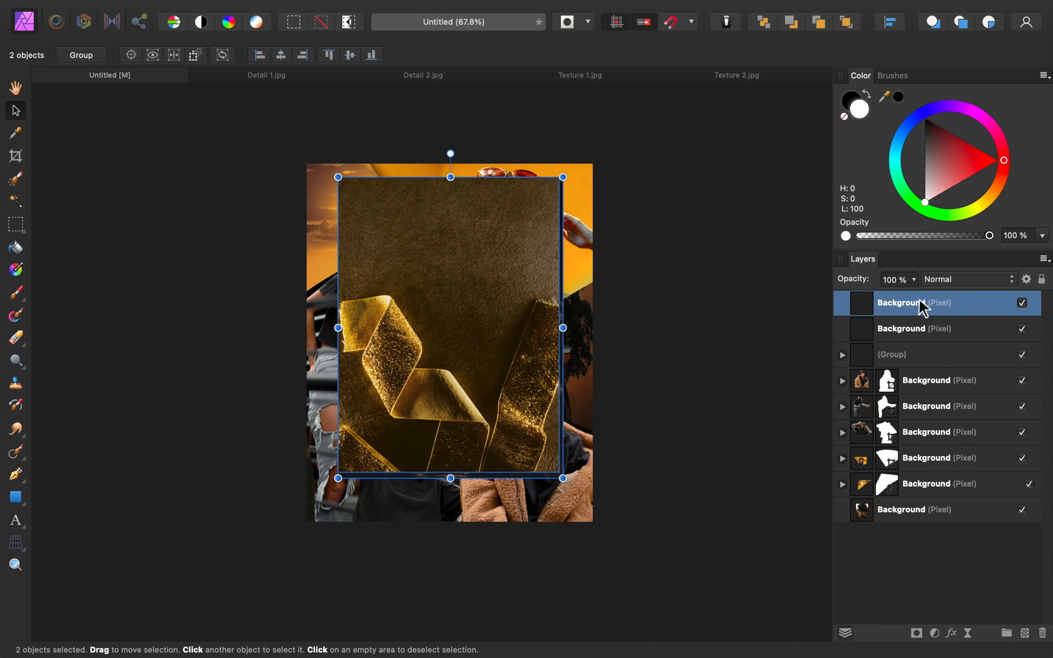
left_click(19, 476)
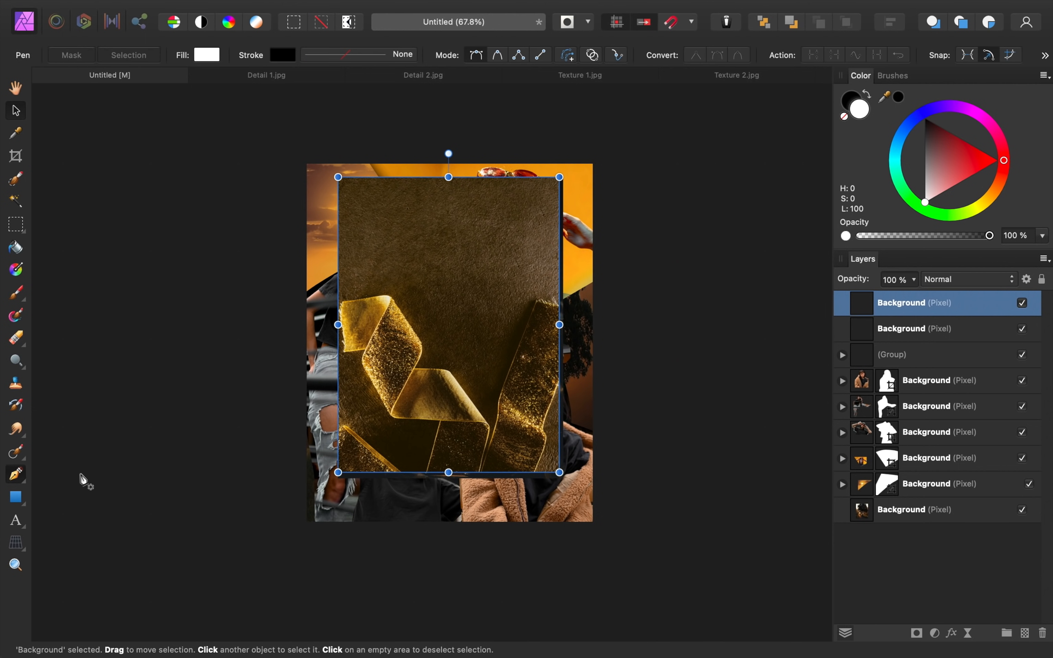
left_click(418, 481)
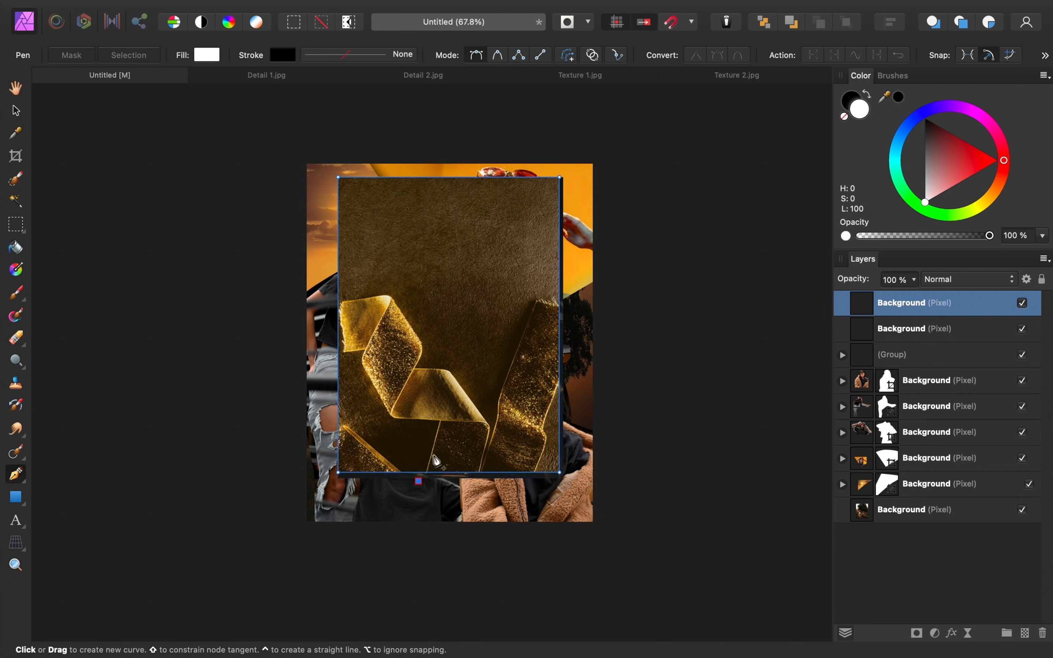
left_click(435, 428)
left_click(388, 421)
left_click(360, 364)
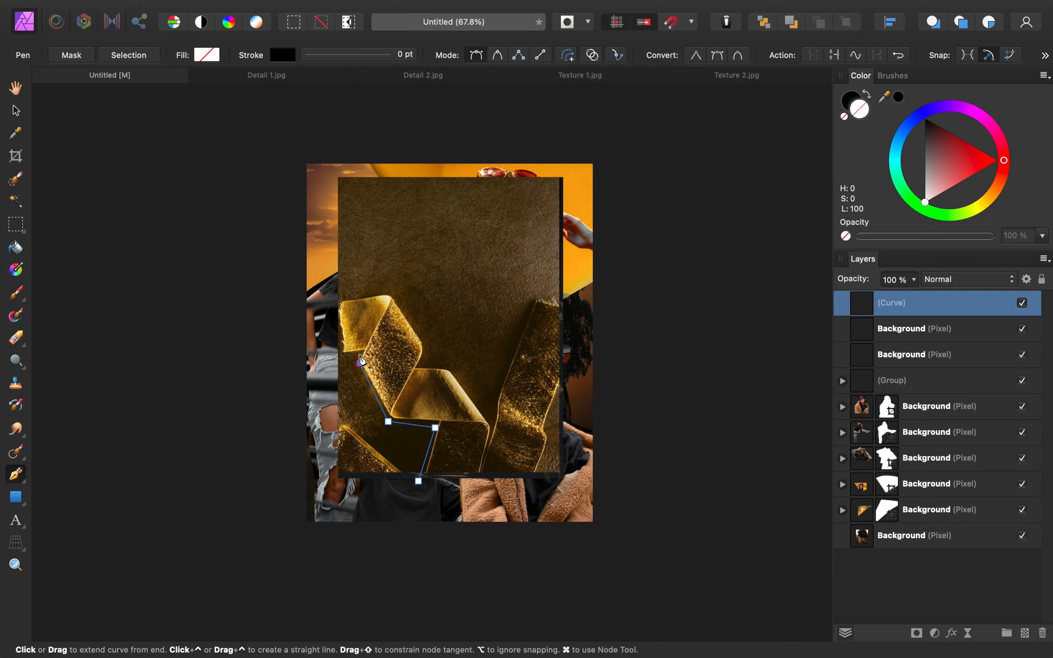
left_click(362, 353)
left_click(344, 357)
left_click(340, 300)
left_click(395, 293)
left_click(425, 339)
left_click(423, 361)
left_click(453, 367)
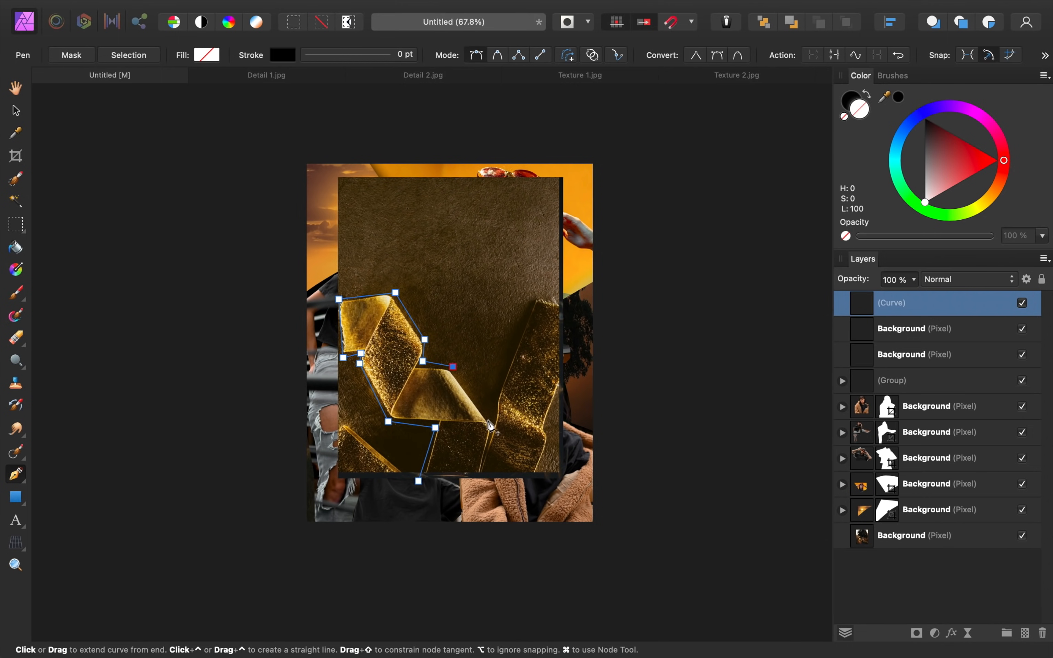
left_click(492, 422)
left_click(507, 365)
left_click(538, 294)
left_click(571, 306)
left_click(551, 422)
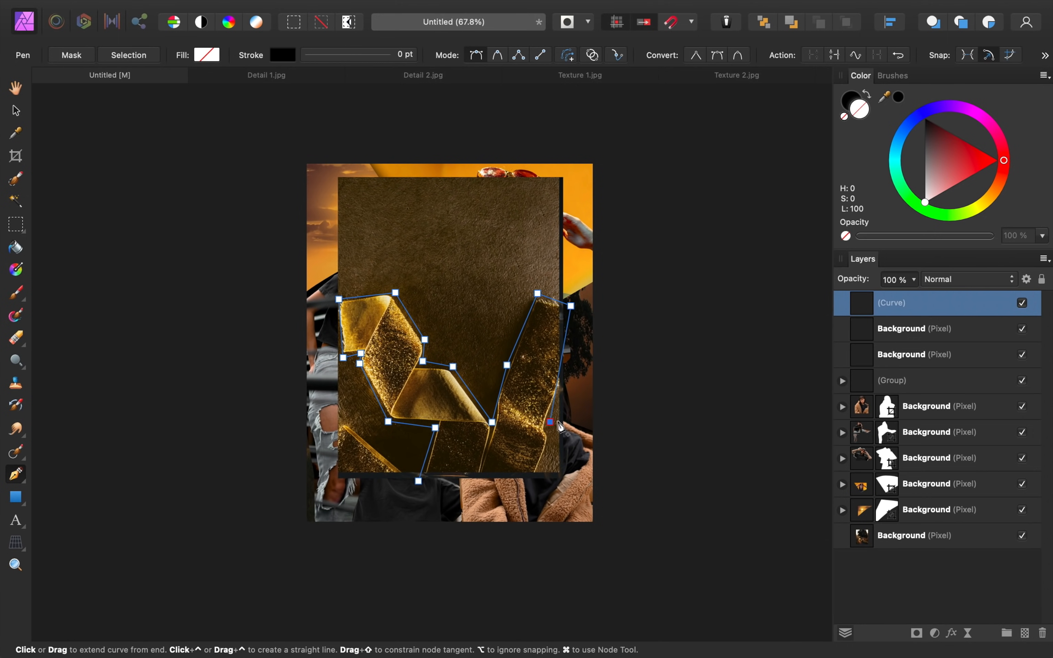
left_click(551, 440)
left_click(538, 472)
left_click(535, 491)
left_click(419, 481)
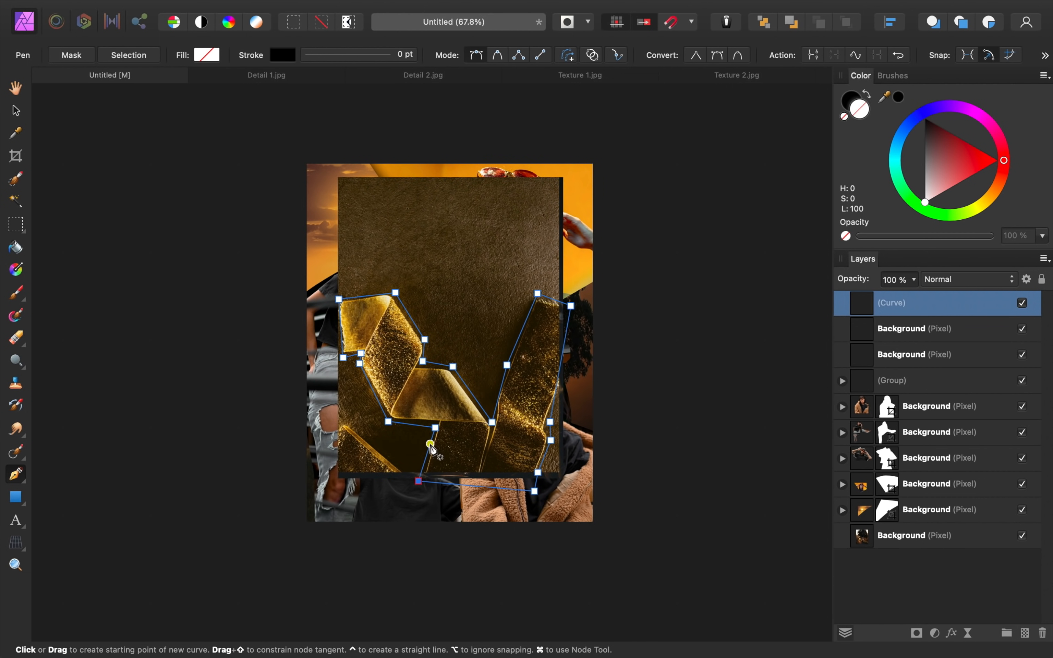
- Mask the Detail 2 image with the traced outline, rotate the gold ribbons clockwise and move them to the poster's lower-left corner
left_click(77, 56)
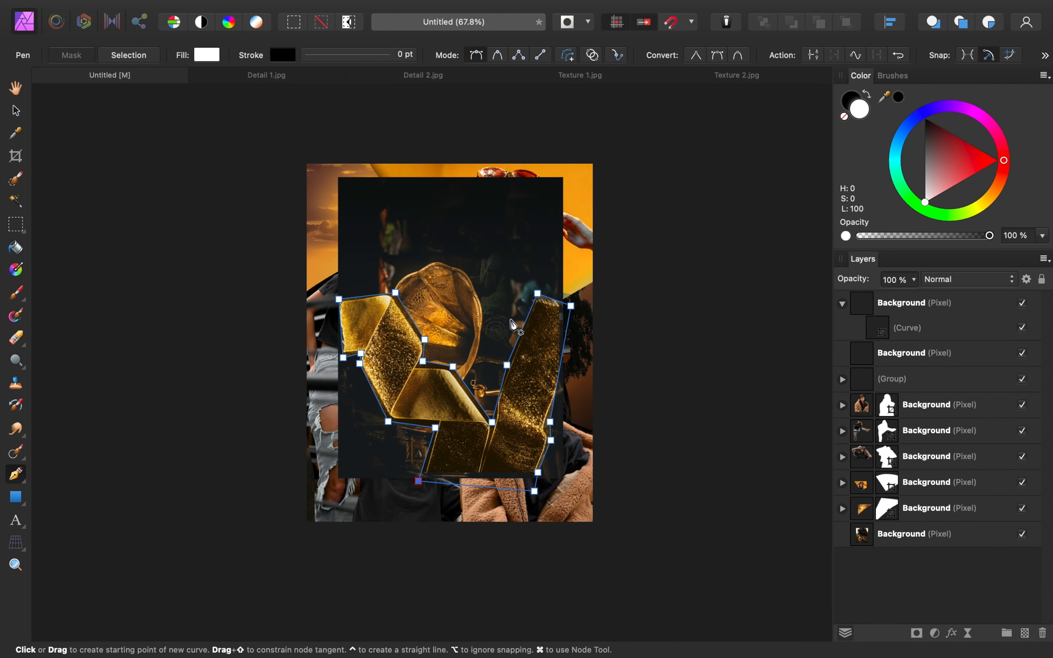
left_click(942, 307)
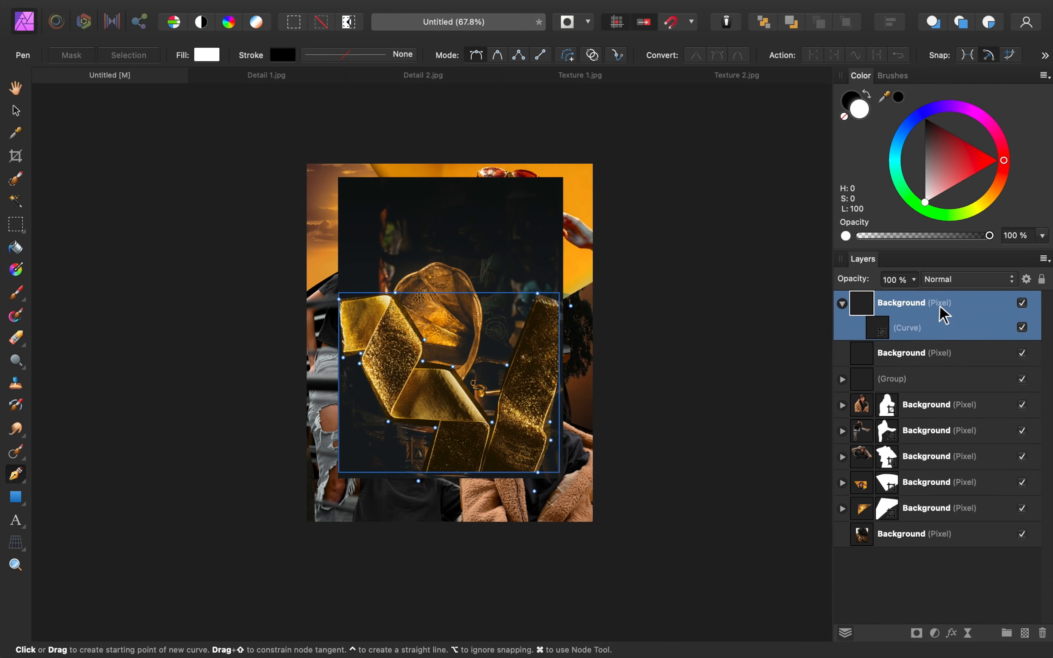
left_click(16, 111)
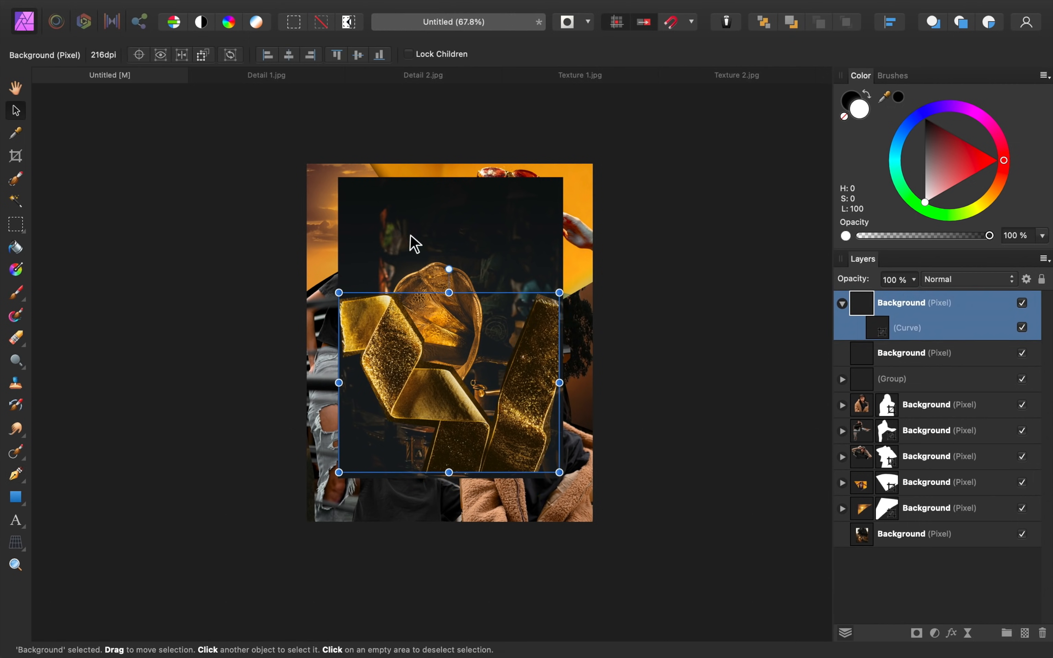
left_click_drag(447, 269, 479, 272)
left_click_drag(494, 353, 421, 426)
left_click_drag(402, 344, 423, 352)
left_click_drag(399, 433, 398, 419)
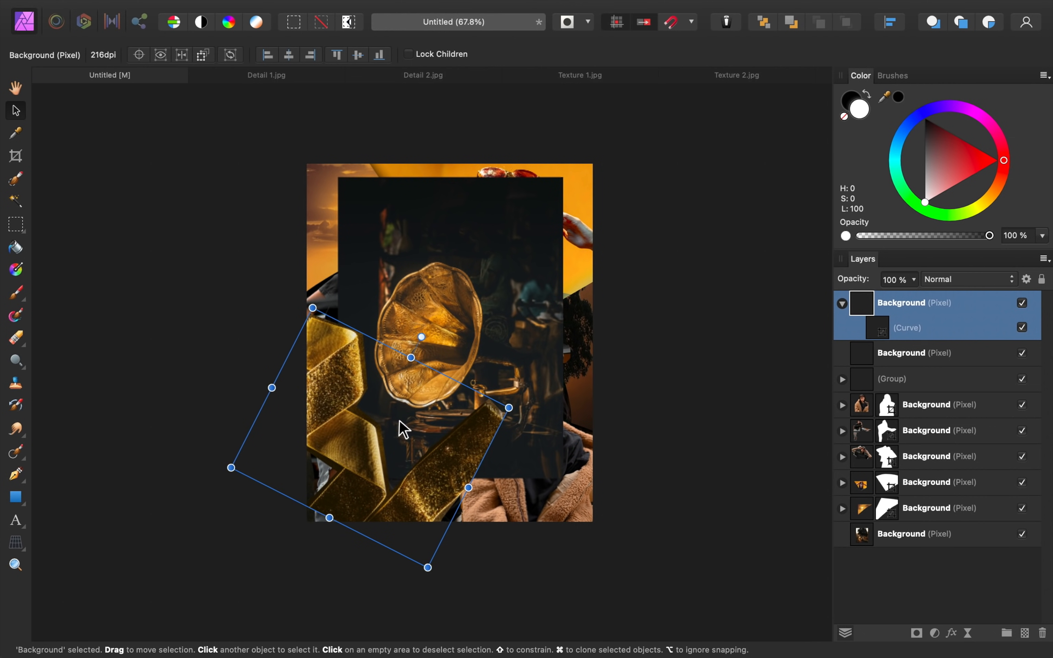
- Shift the gramophone image to the poster's upper-right corner and mask it with a closed Pen tool outline around the horn
left_click(923, 355)
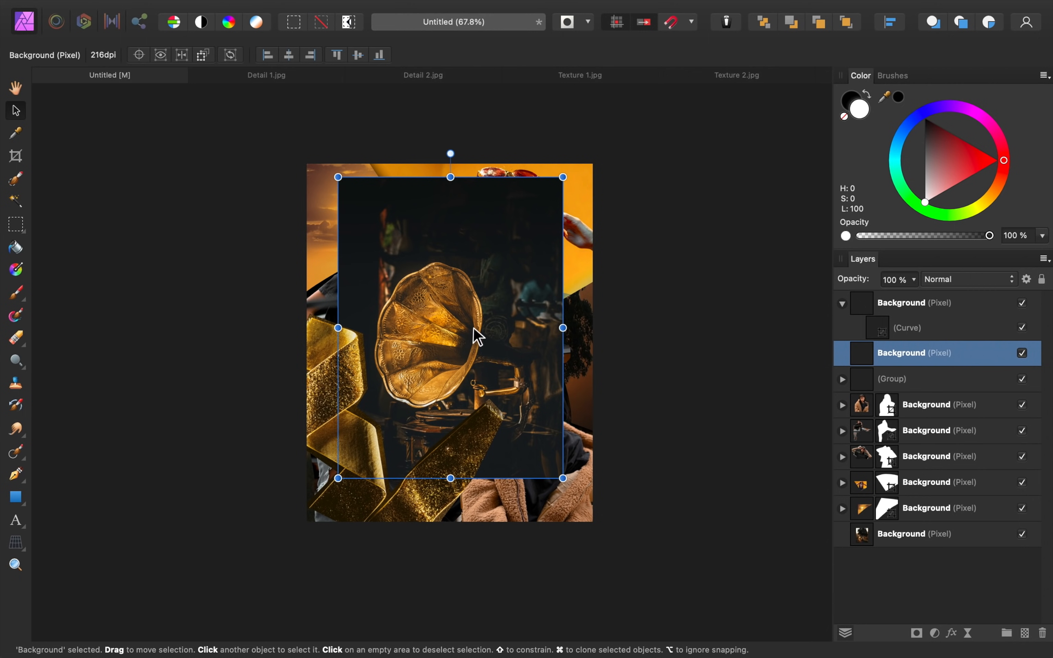
left_click_drag(473, 328, 497, 312)
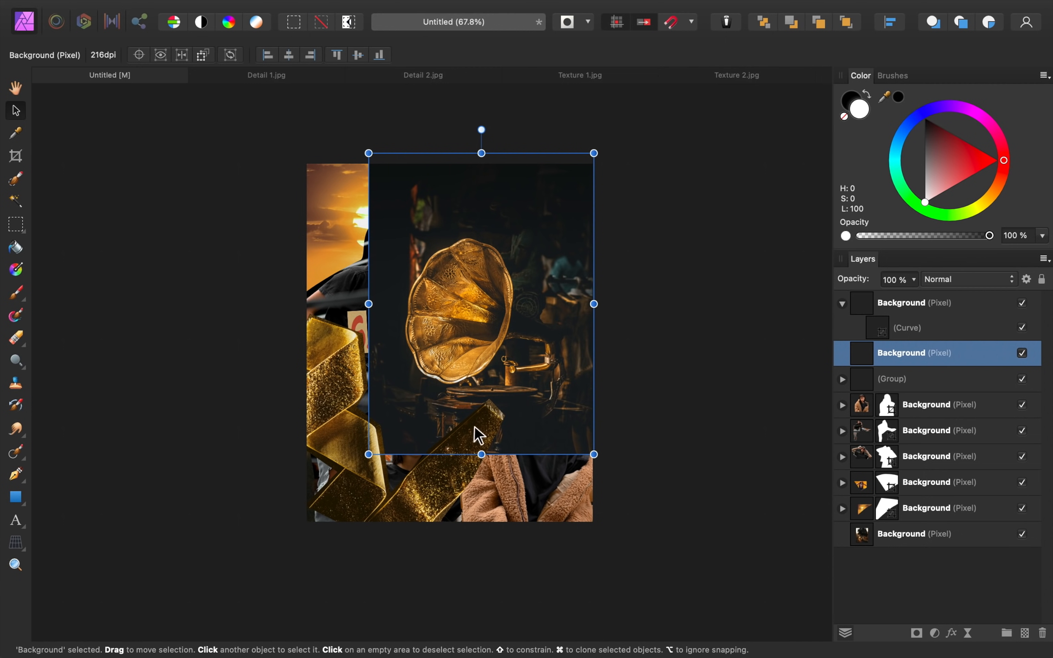
left_click(16, 474)
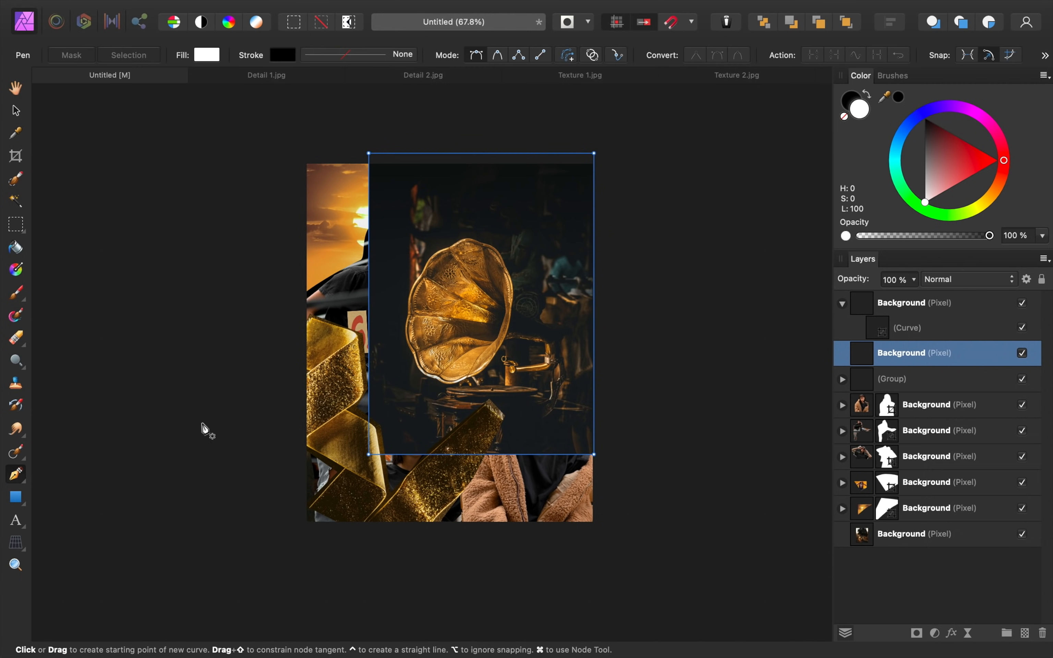
mouse_move(465, 383)
left_mouse_down()
mouse_move(453, 387)
mouse_move(407, 359)
left_mouse_up()
left_click(411, 280)
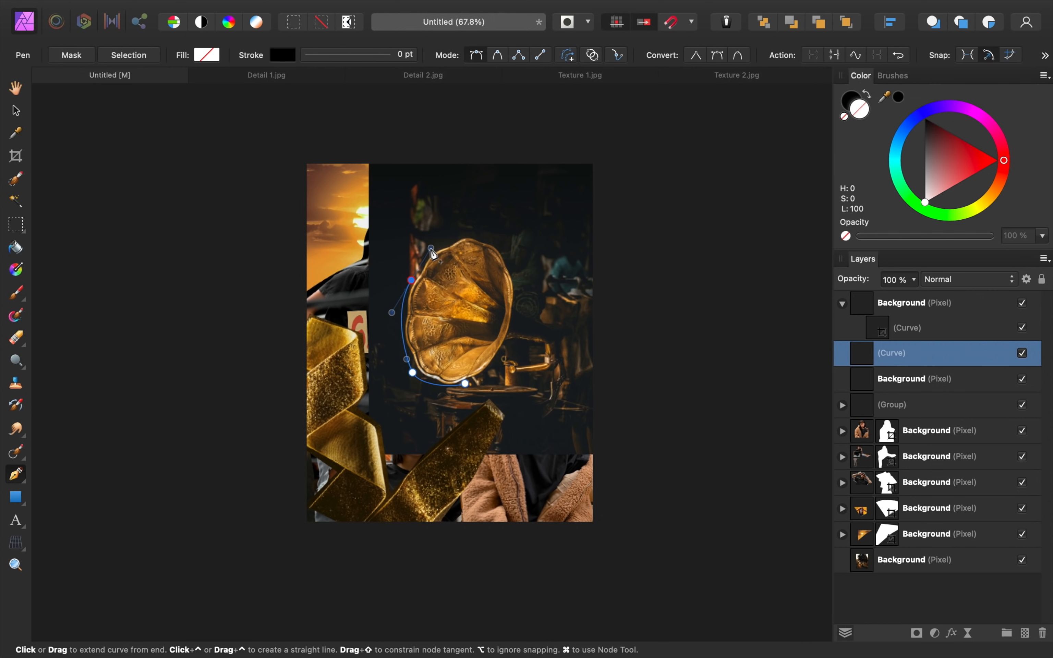
left_click_drag(491, 239, 512, 256)
left_click_drag(520, 322, 513, 339)
left_click(489, 373)
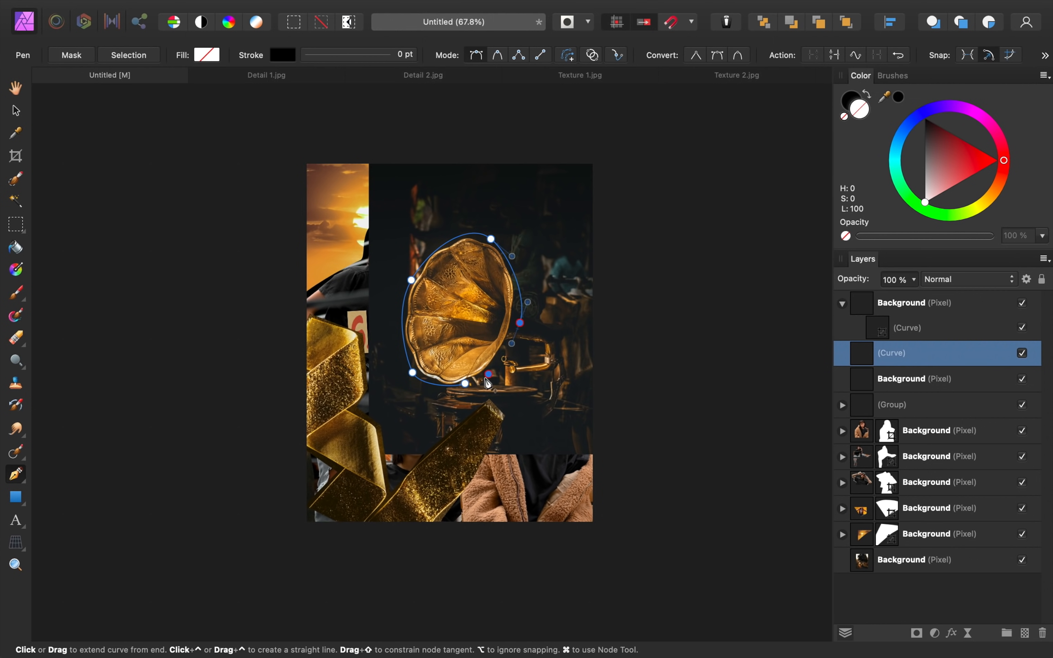
left_click(465, 383)
left_click(72, 55)
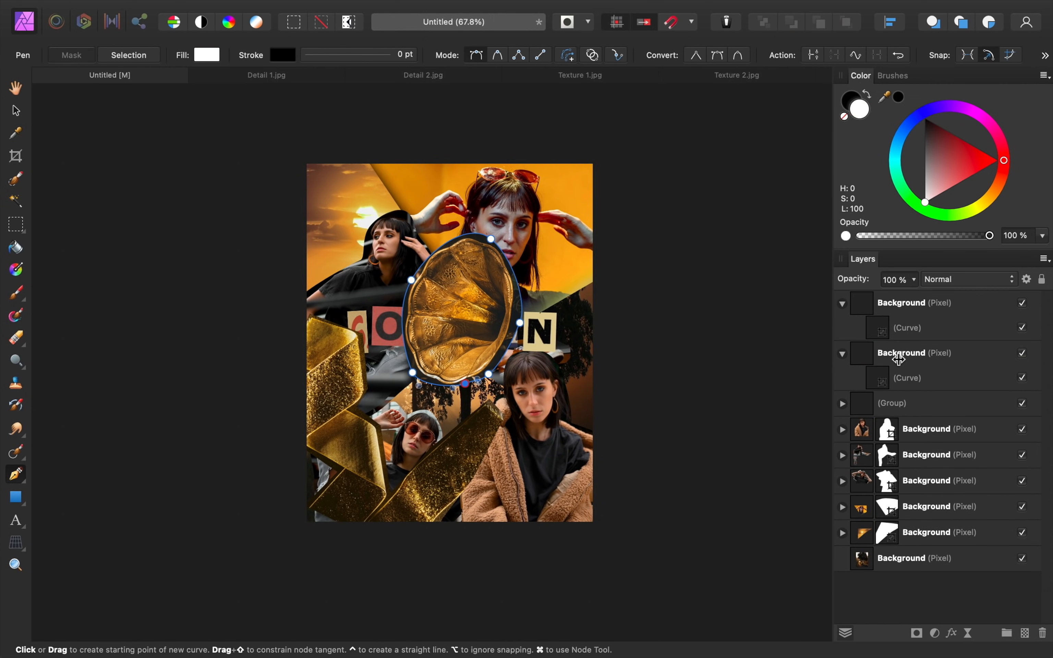
- Enlarge the horn cut-out, extend it past the poster's right edge, and place its collapsed layer beneath the model in the fleece coat
left_click(897, 357)
left_click(16, 111)
left_click_drag(523, 387, 653, 490)
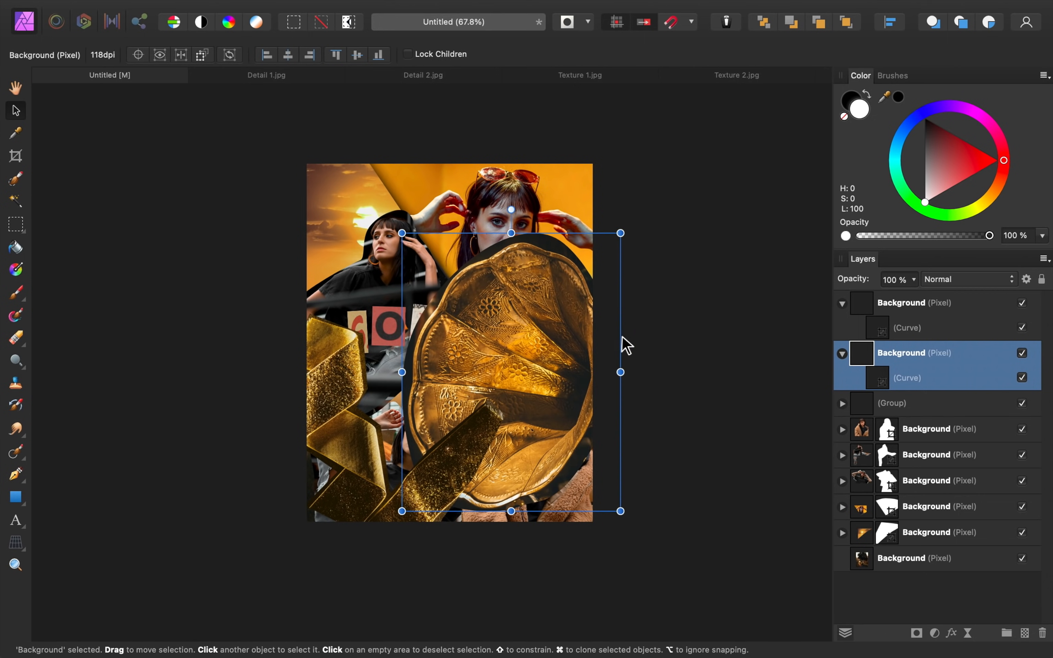
left_click_drag(621, 232, 585, 280)
left_click_drag(506, 368, 618, 323)
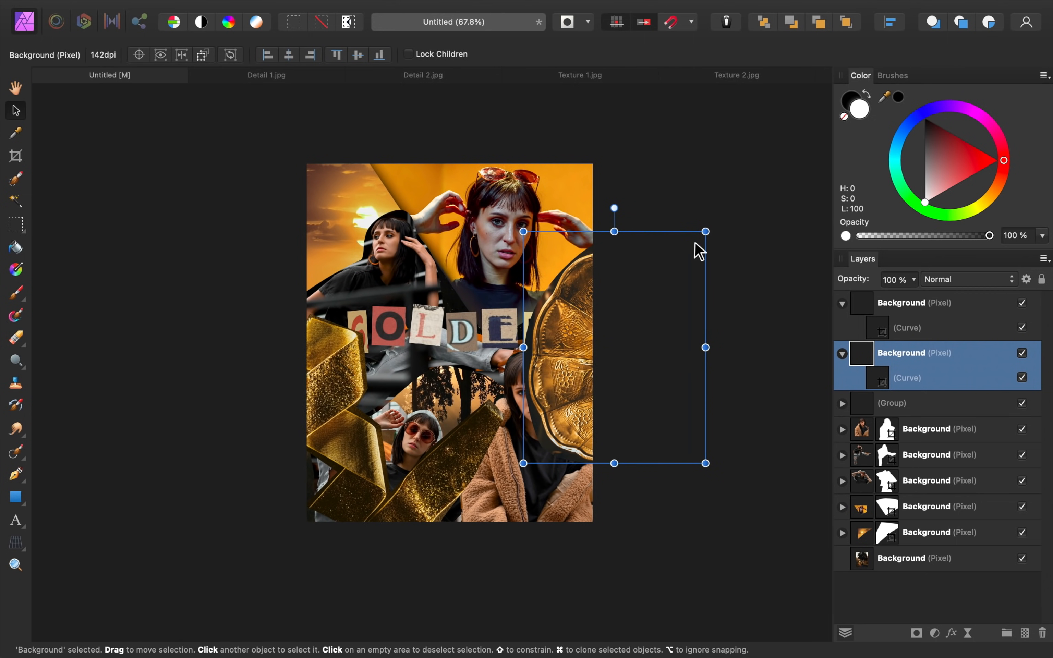
left_click_drag(695, 244, 668, 281)
mouse_move(598, 353)
left_mouse_down()
mouse_move(649, 349)
mouse_move(598, 339)
left_mouse_up()
left_click(842, 353)
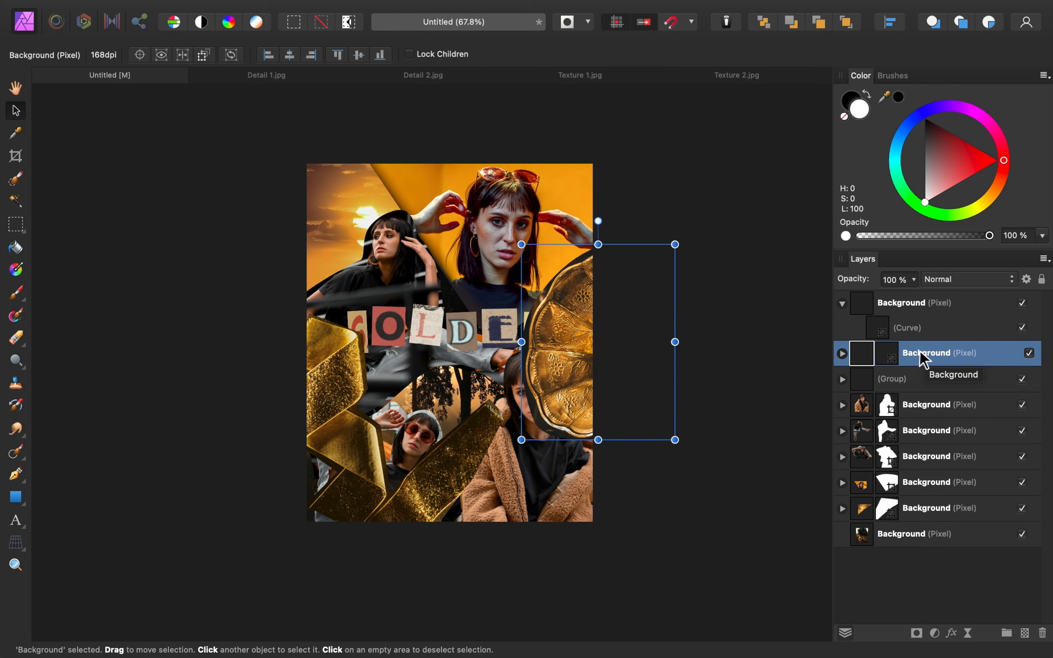
left_click_drag(923, 360, 873, 418)
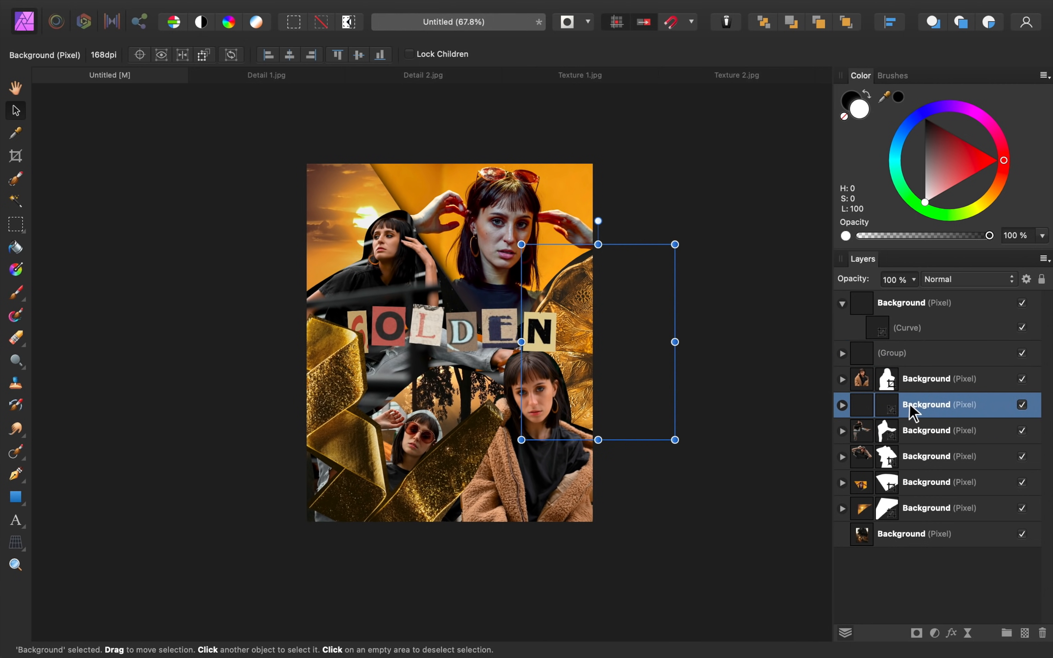
- Scale the gold ribbons down, rotate them slightly further clockwise and fit them into the poster's lower-left corner, framing the model in sunglasses
left_click(356, 488)
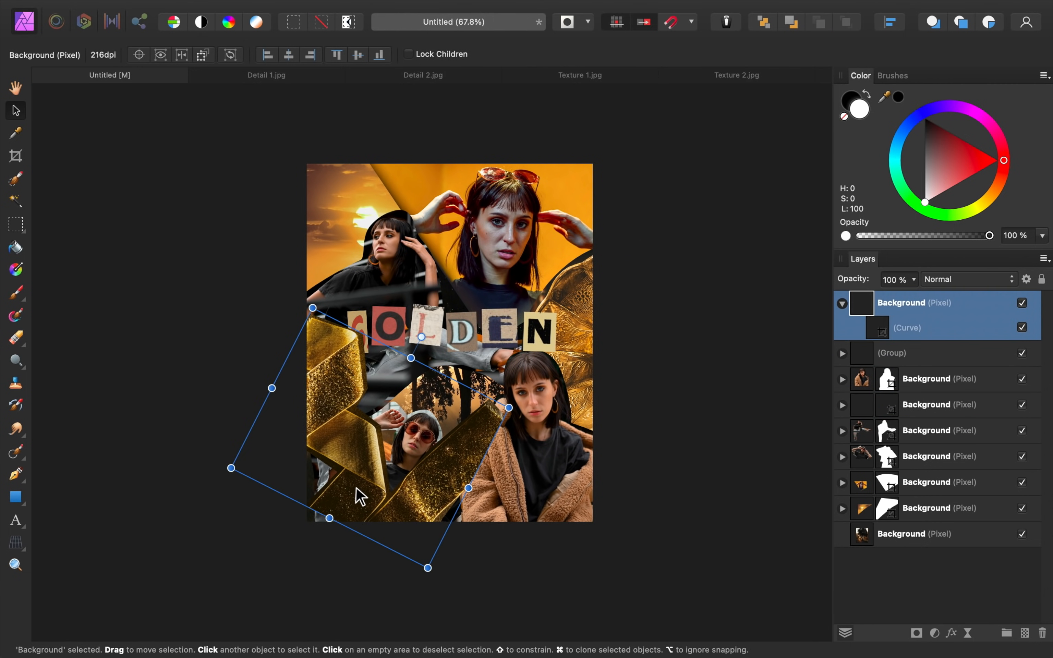
left_click_drag(312, 308, 349, 362)
left_click_drag(431, 377, 441, 381)
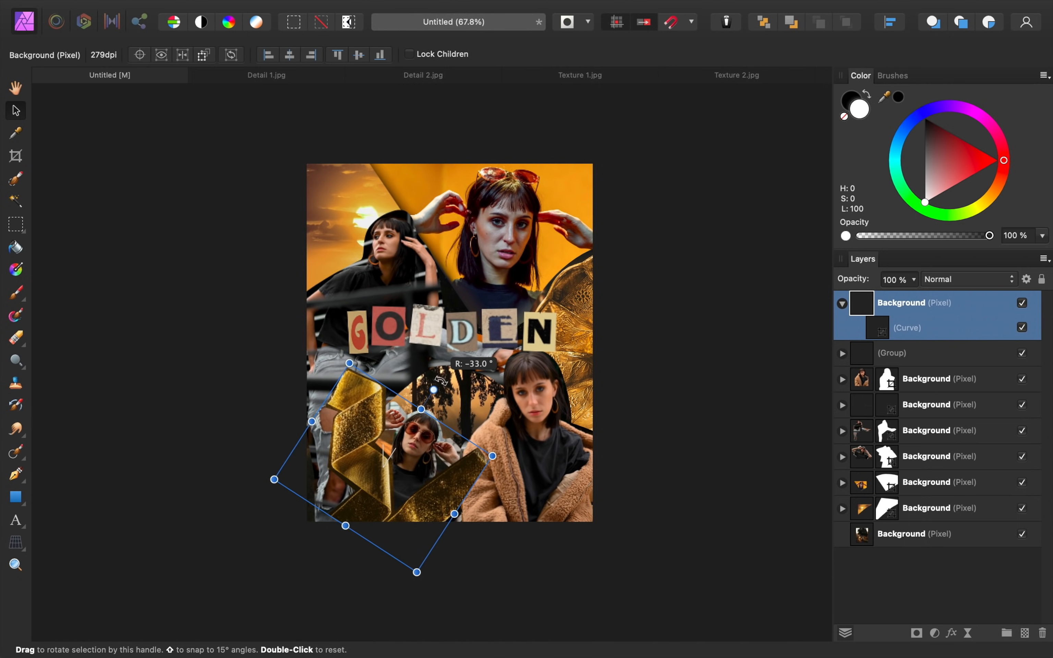
left_click_drag(455, 424, 432, 419)
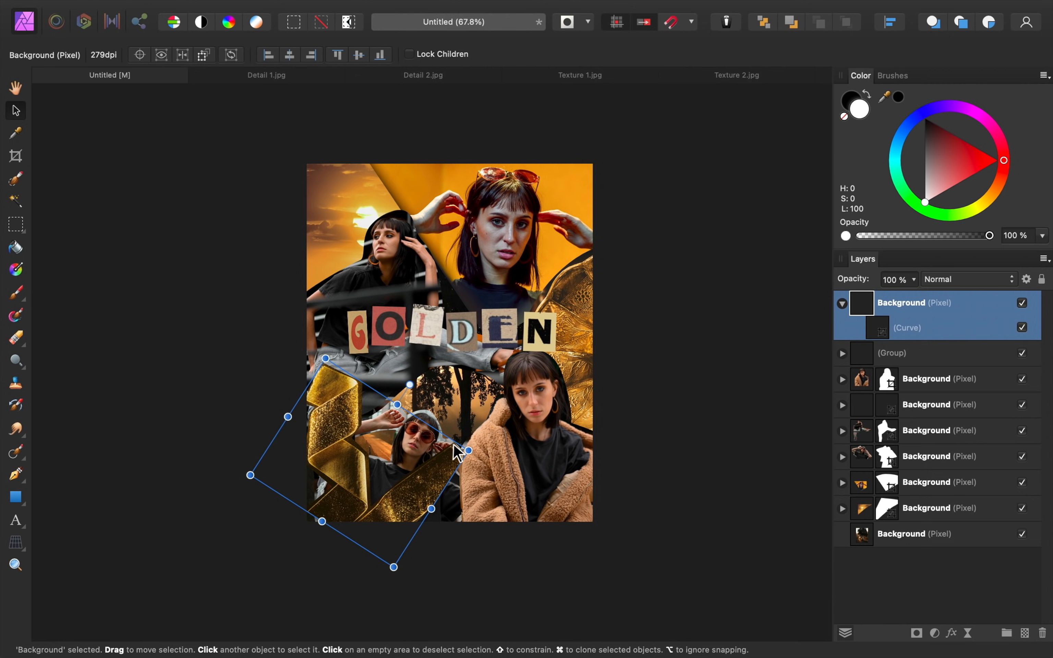
left_click_drag(410, 385, 428, 398)
mouse_move(341, 479)
left_mouse_down()
mouse_move(396, 458)
mouse_move(343, 449)
mouse_move(354, 461)
left_mouse_up()
left_click(500, 568)
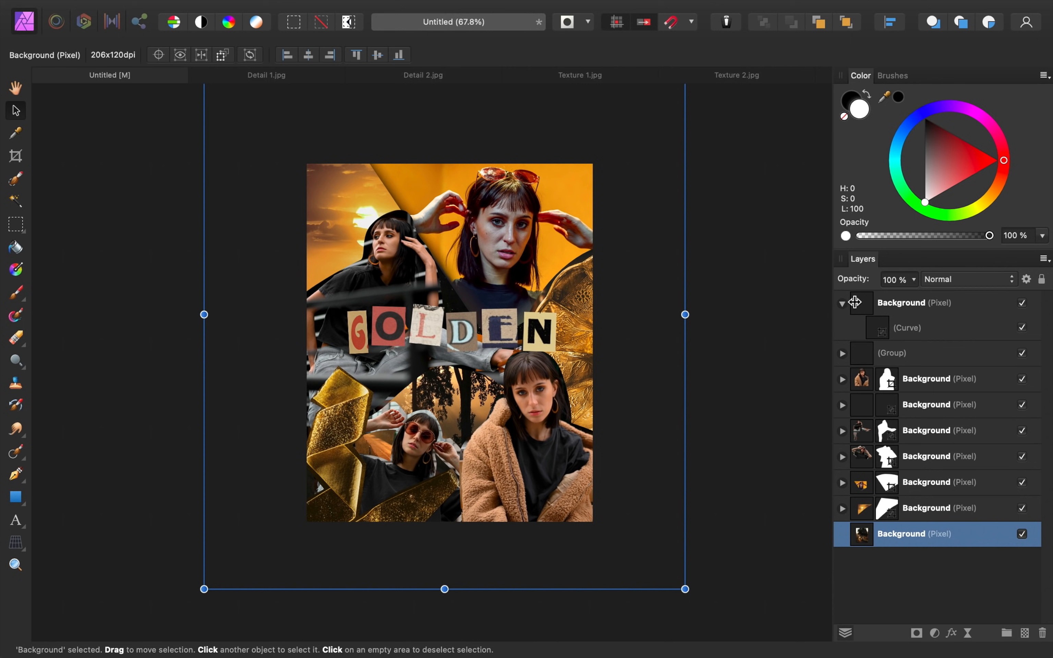
- Collapse the ribbon layer and paste the image copied from Texture 1.jpg above it in the poster document
left_click(843, 303)
left_click(931, 307)
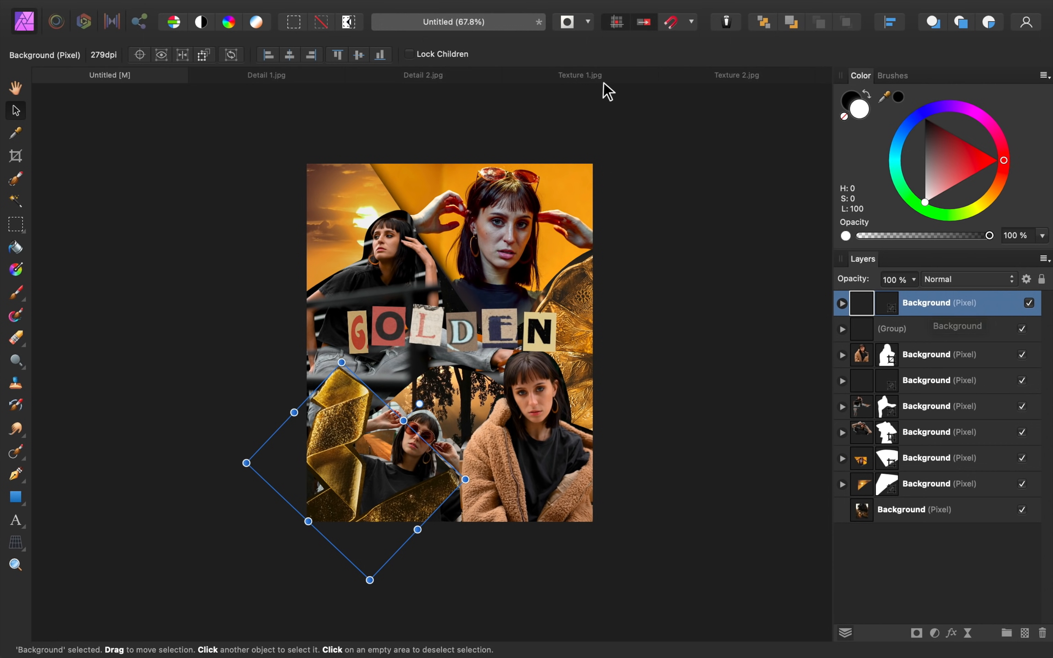
left_click(592, 78)
key("h")
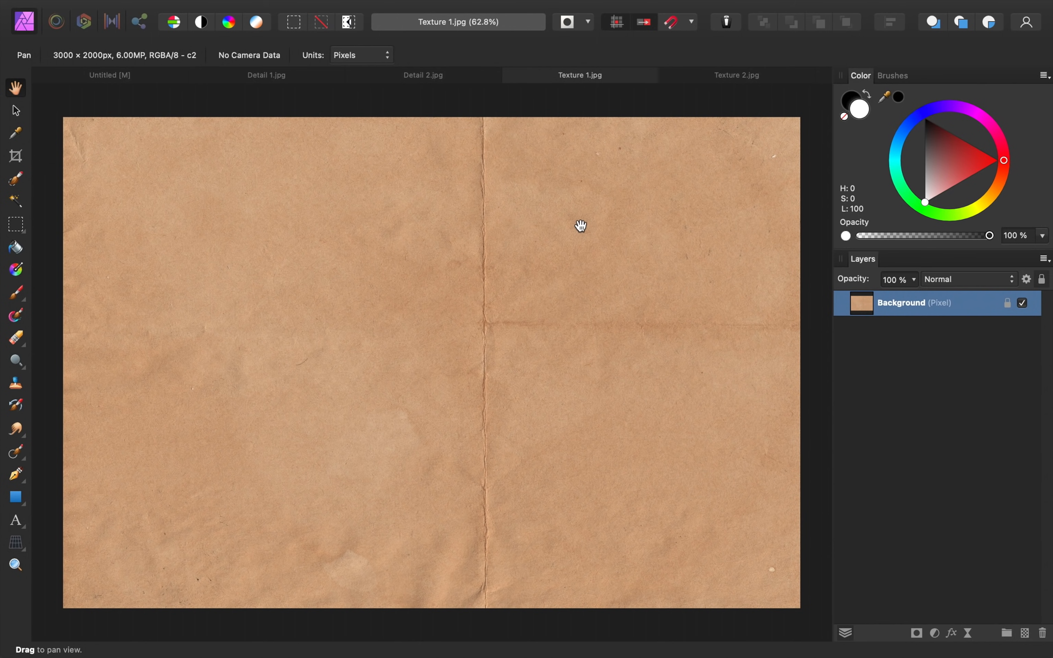
key("super+c")
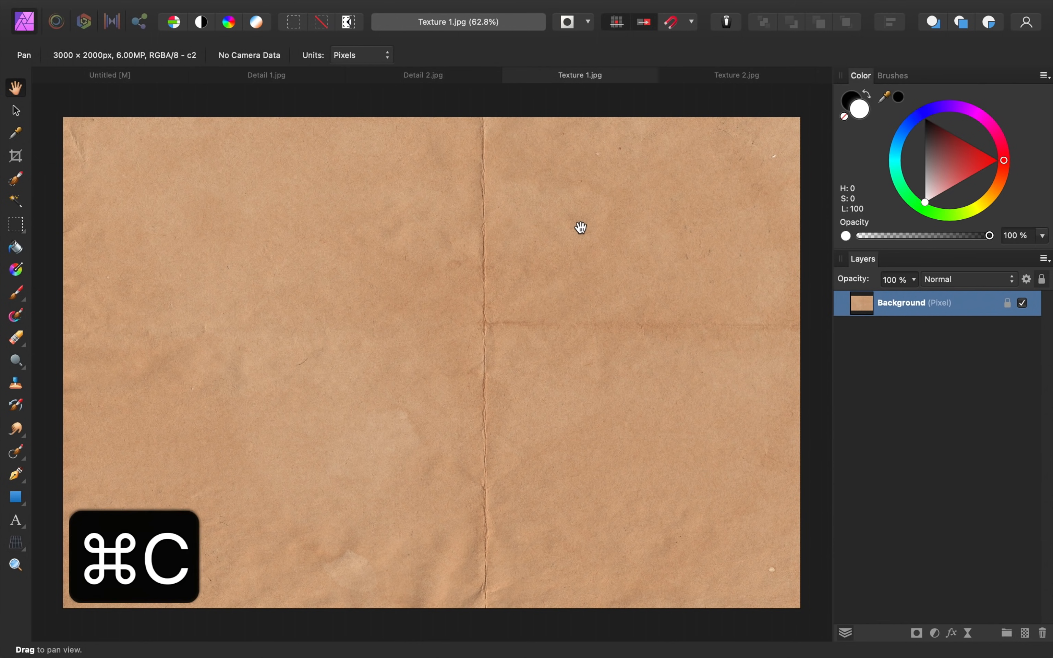
left_click(152, 79)
key("v")
key("super+v")
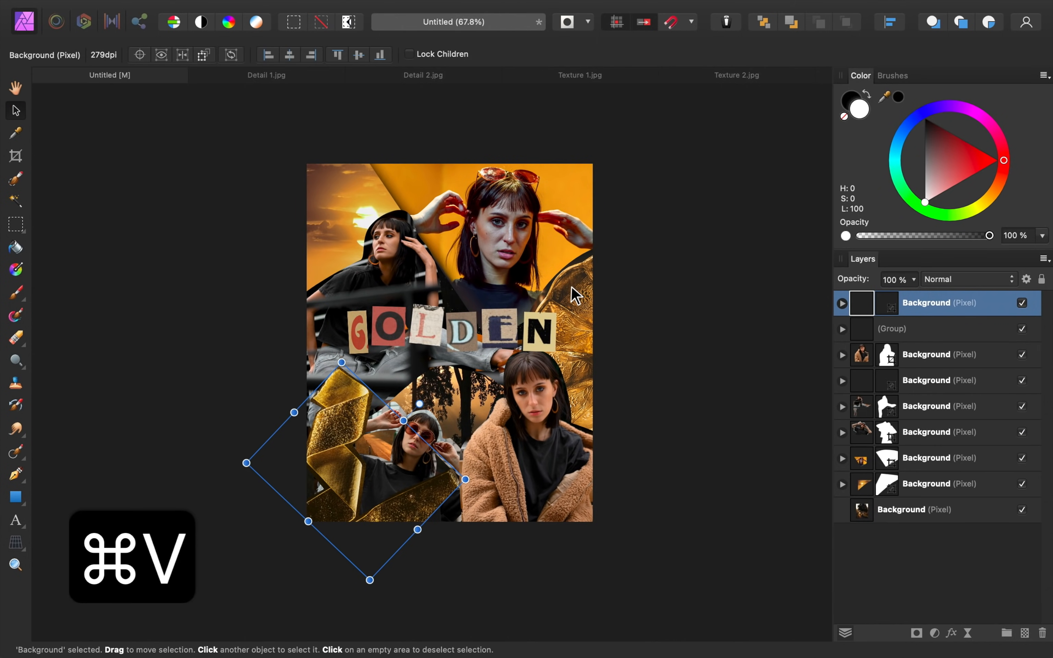
- Rotate the brown paper texture about a quarter turn, scale it down and position it to cover the whole poster
scroll(570, 287, "down", 4)
scroll(568, 292, "right", 3)
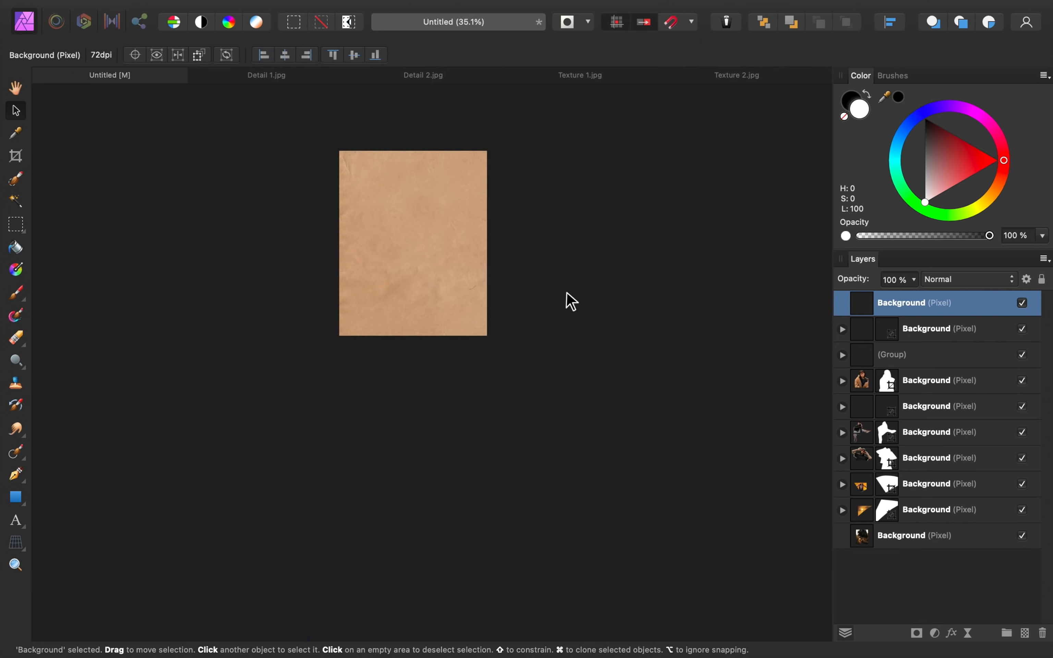
scroll(567, 292, "right", 1)
left_click_drag(746, 435, 613, 348)
left_click_drag(473, 131, 590, 249)
left_click_drag(540, 274, 468, 241)
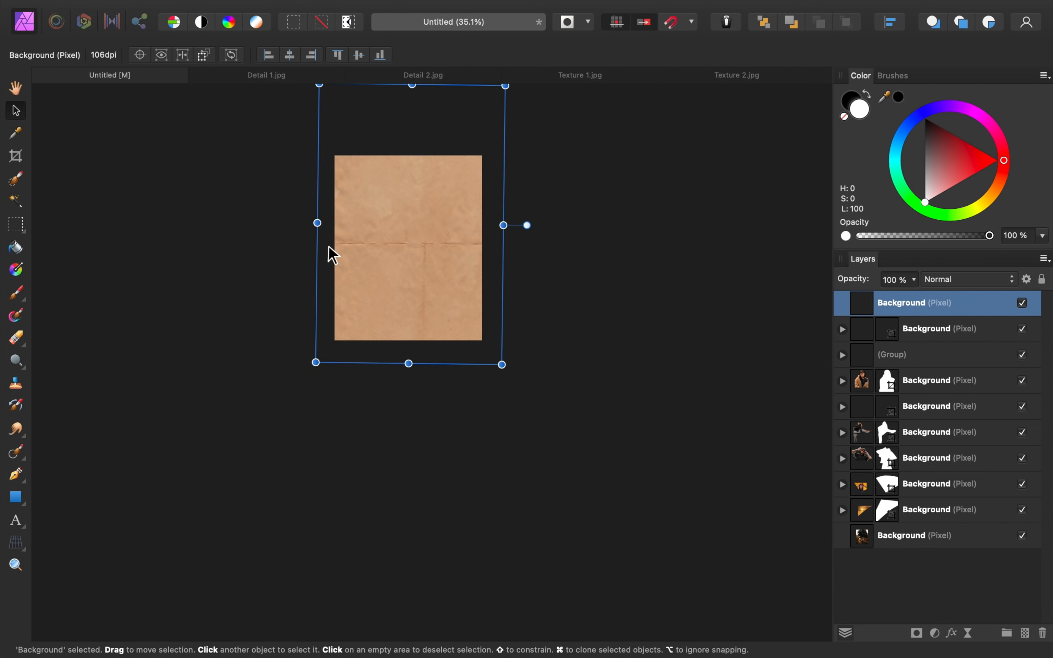
scroll(435, 251, "up", 10)
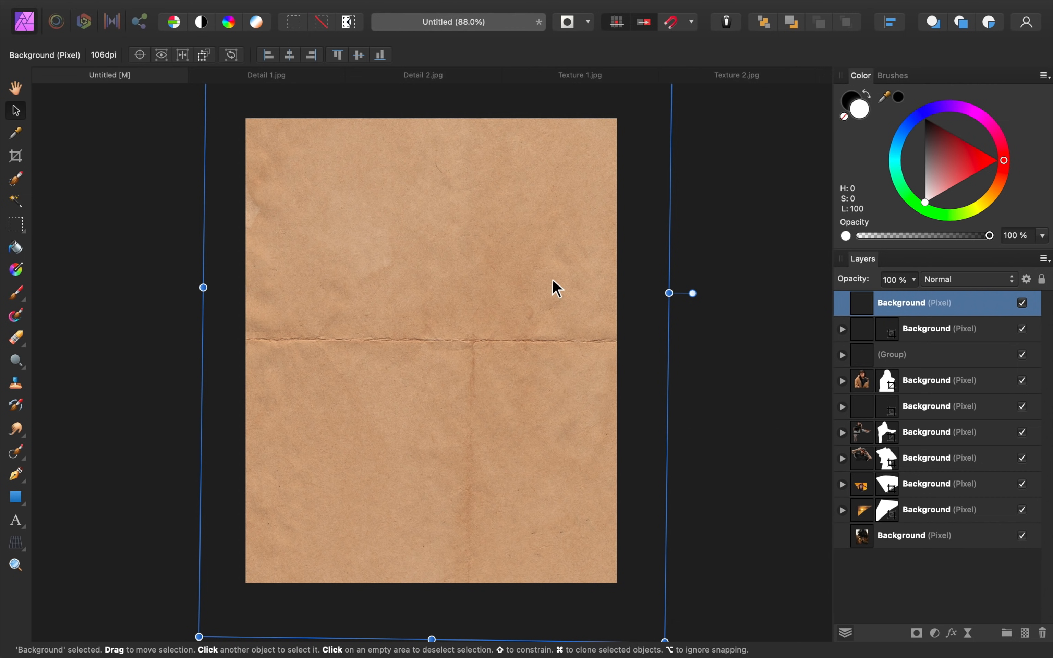
- Add a Black and White adjustment with default values and nest it inside the paper texture layer
left_click(935, 633)
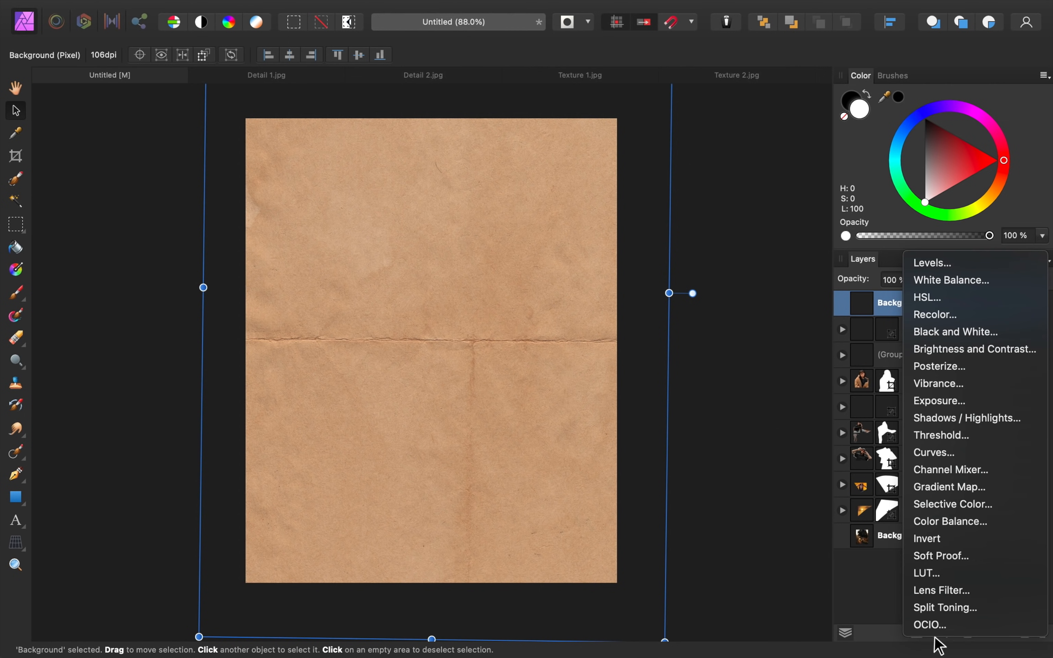
left_click(995, 333)
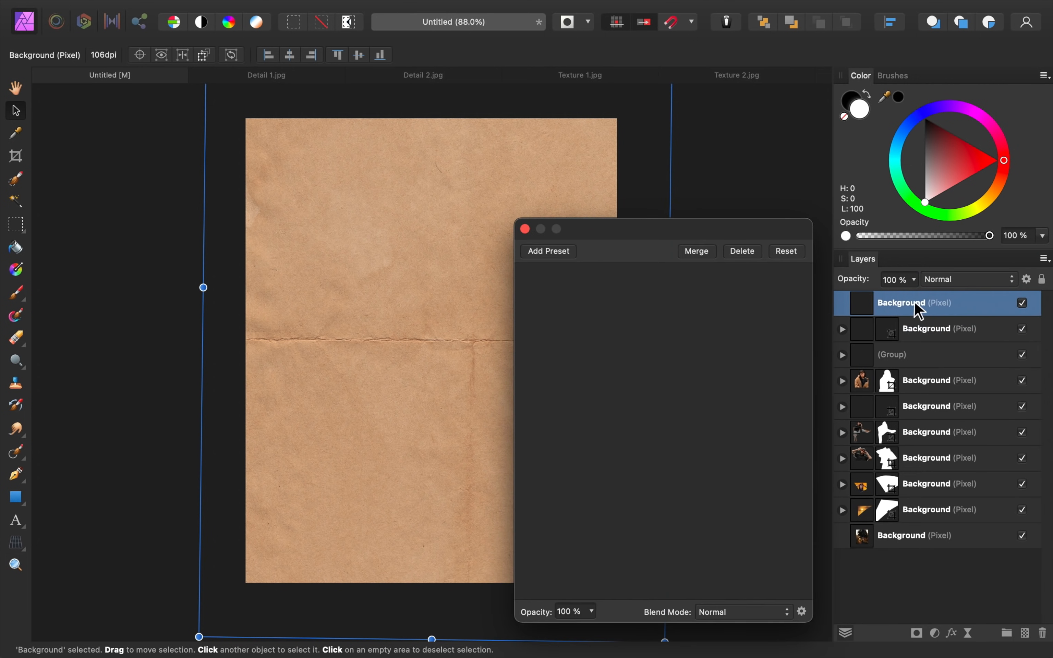
left_click_drag(874, 303, 919, 336)
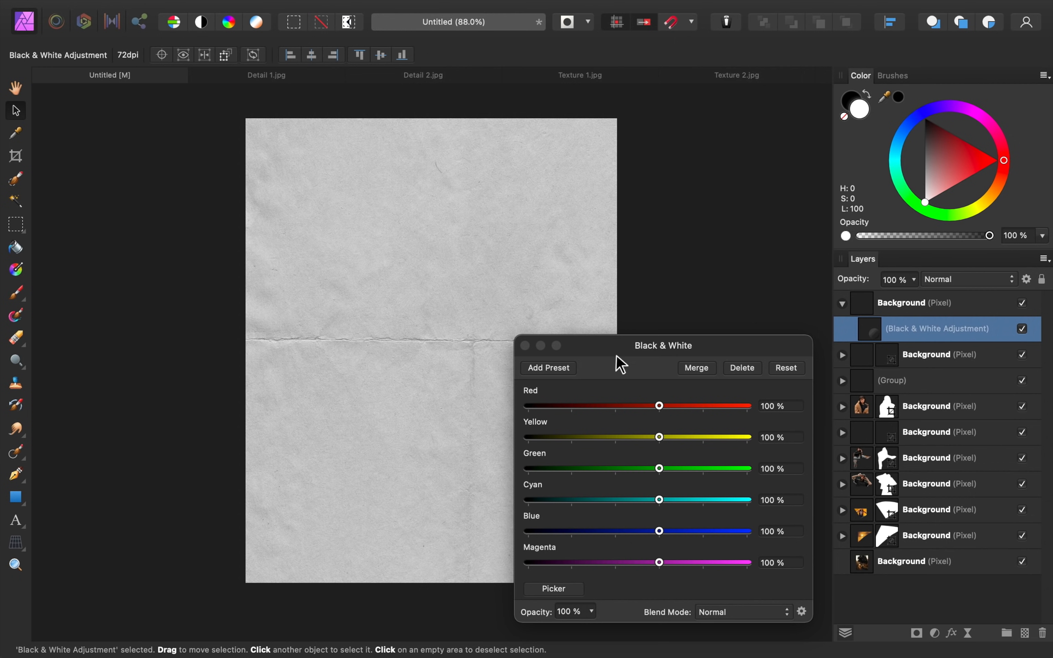
left_click(525, 346)
- Set the paper texture layer's blend mode to Multiply and collapse the layer
left_click(911, 311)
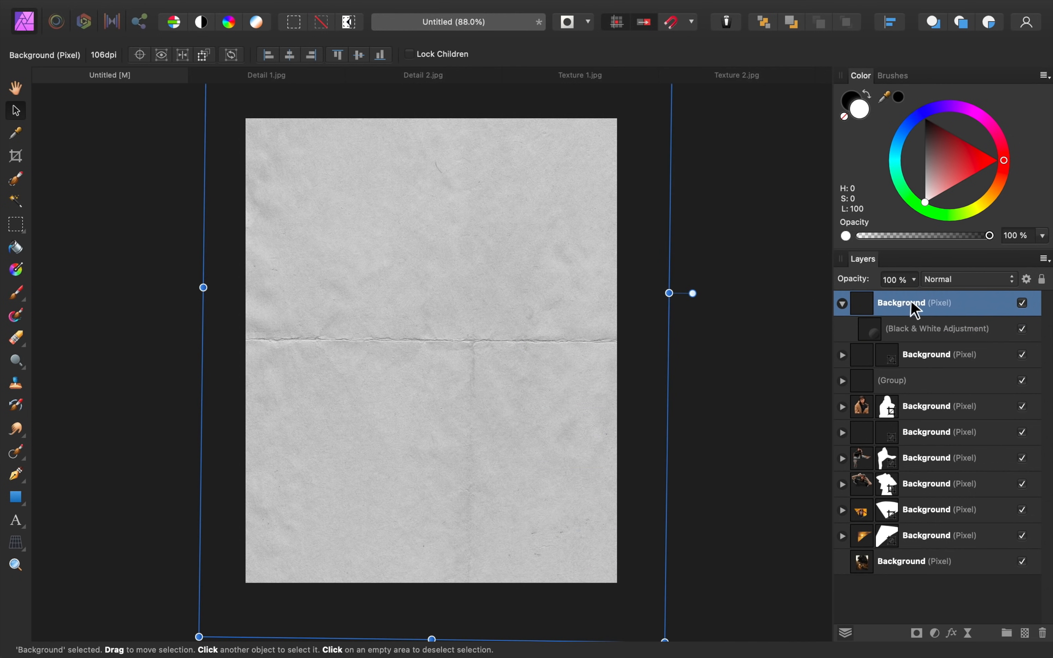
left_click(947, 280)
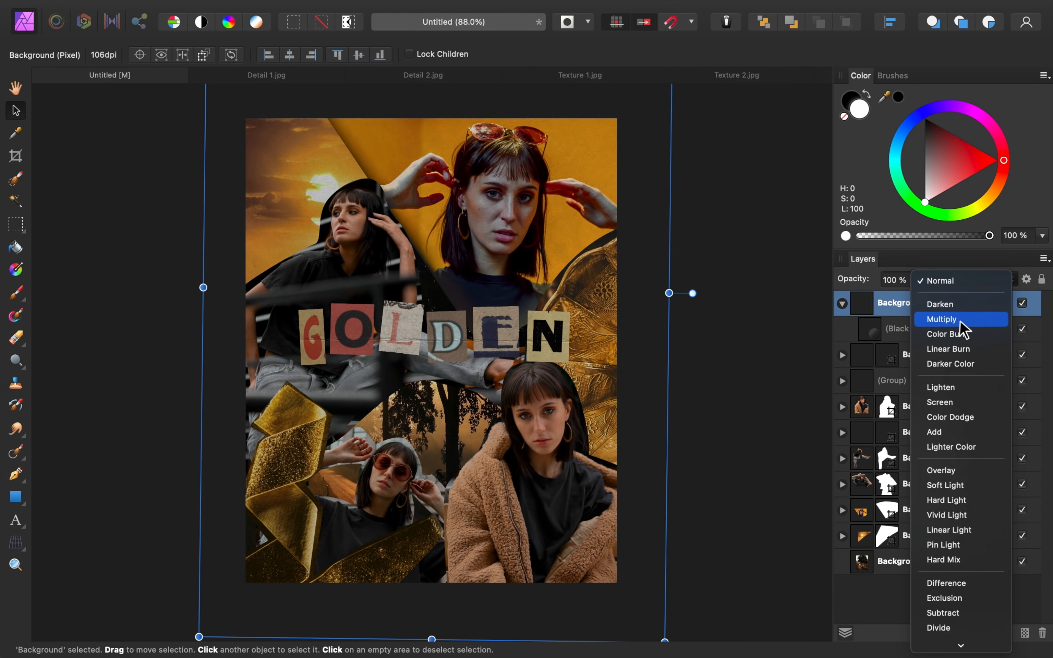
left_click(960, 321)
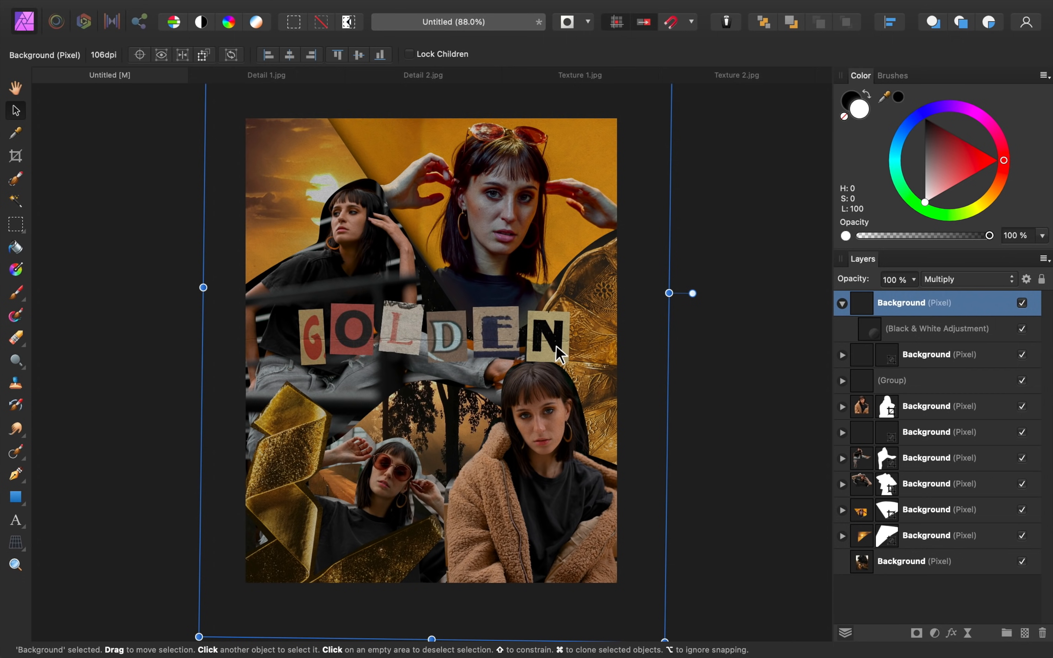
left_click(842, 303)
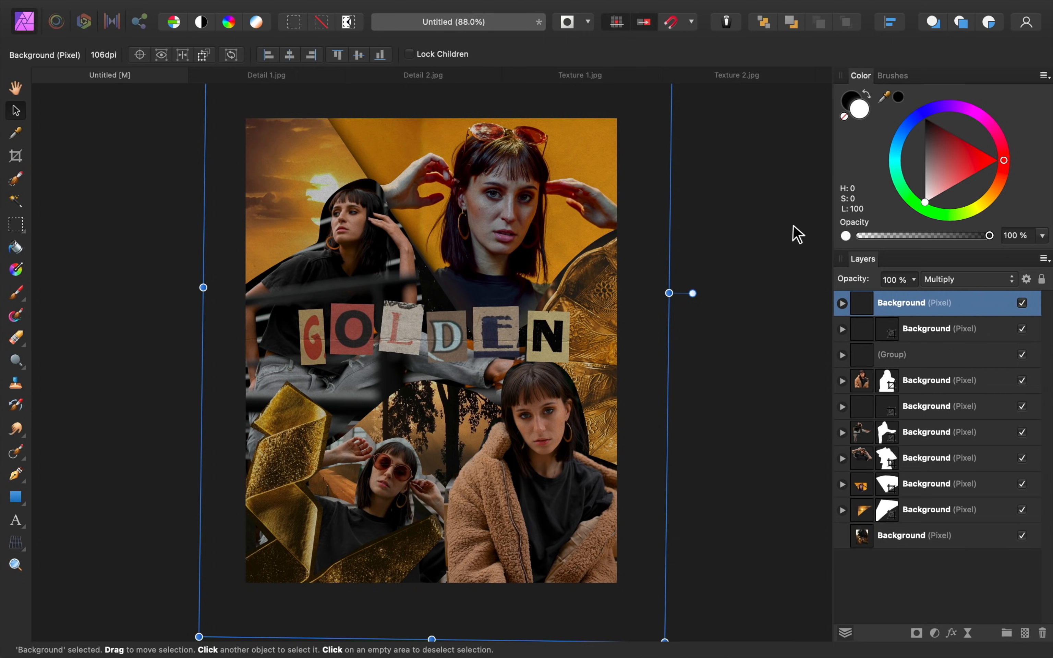
- Copy the image from Texture 2.jpg and paste it on top of the poster's layer stack
left_click(736, 79)
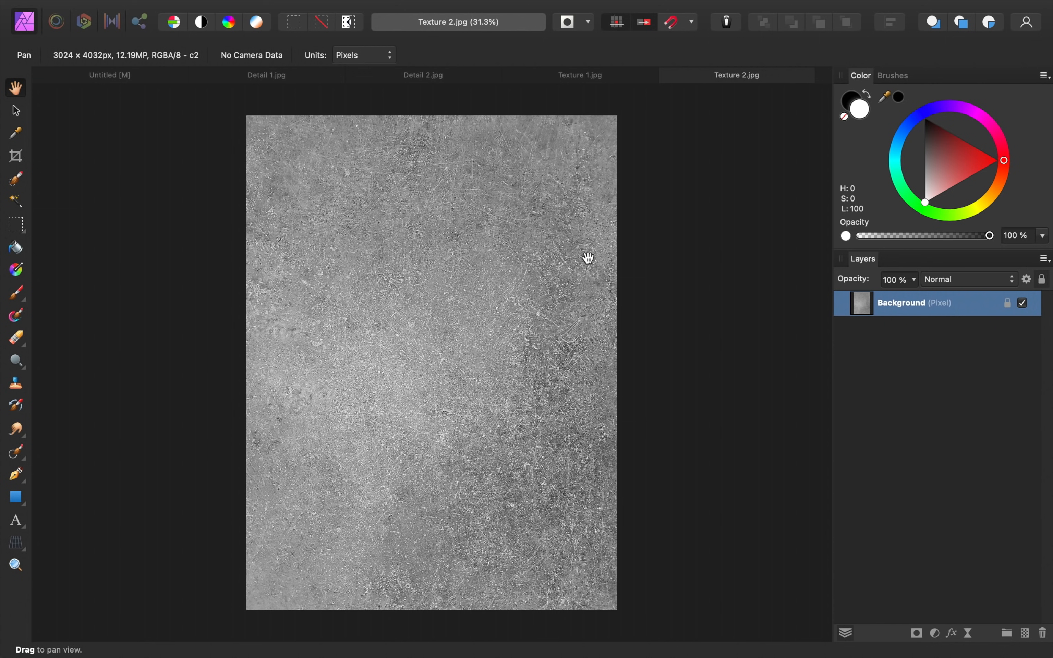
key("super+c")
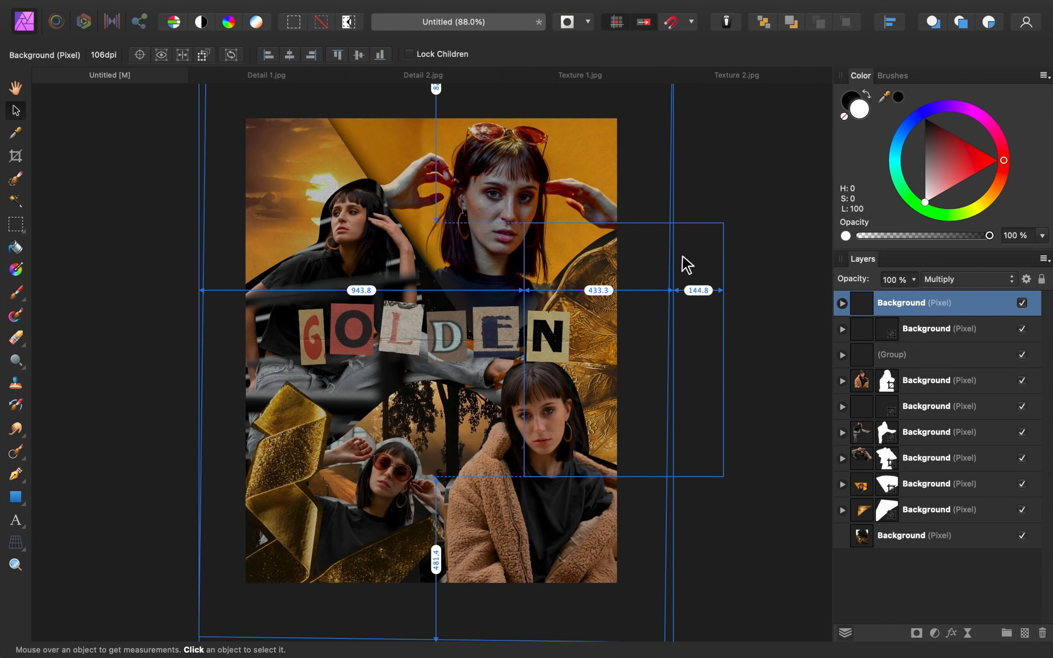
key("super+v")
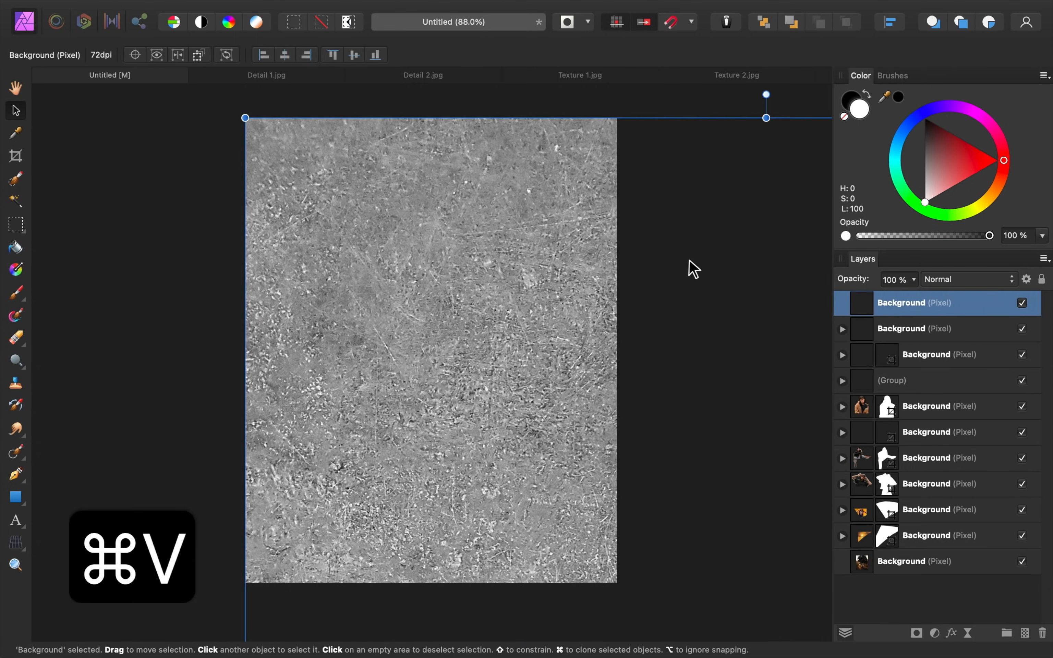
- Scale the pasted grunge texture down proportionally from its lower corner so it just covers the whole poster
scroll(690, 264, "down", 5)
scroll(687, 267, "right", 4)
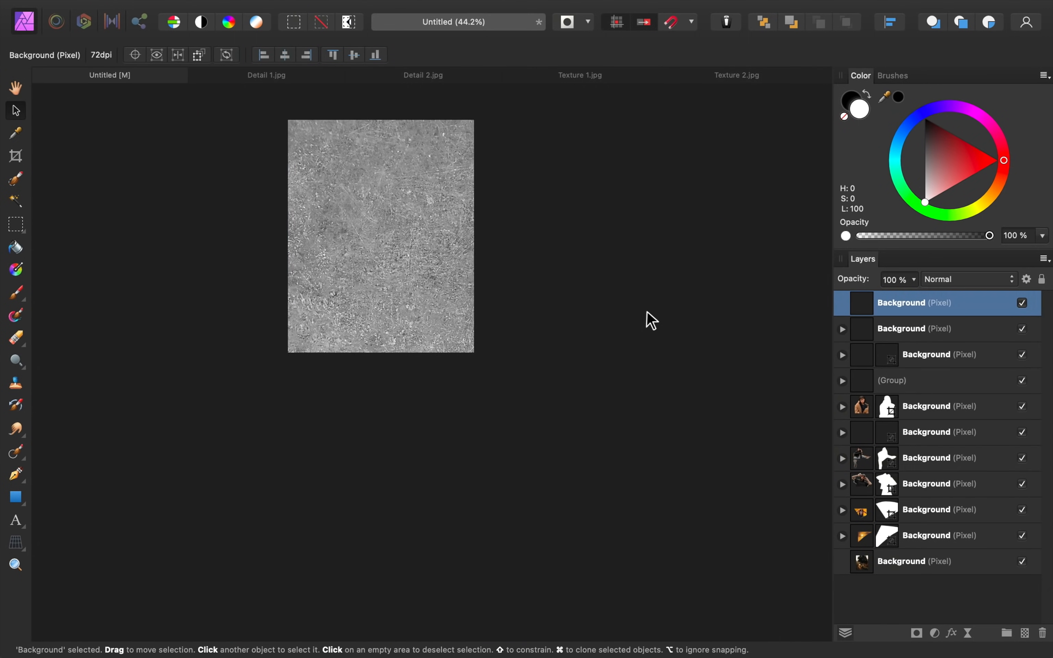
scroll(673, 397, "down", 3)
scroll(673, 397, "right", 2)
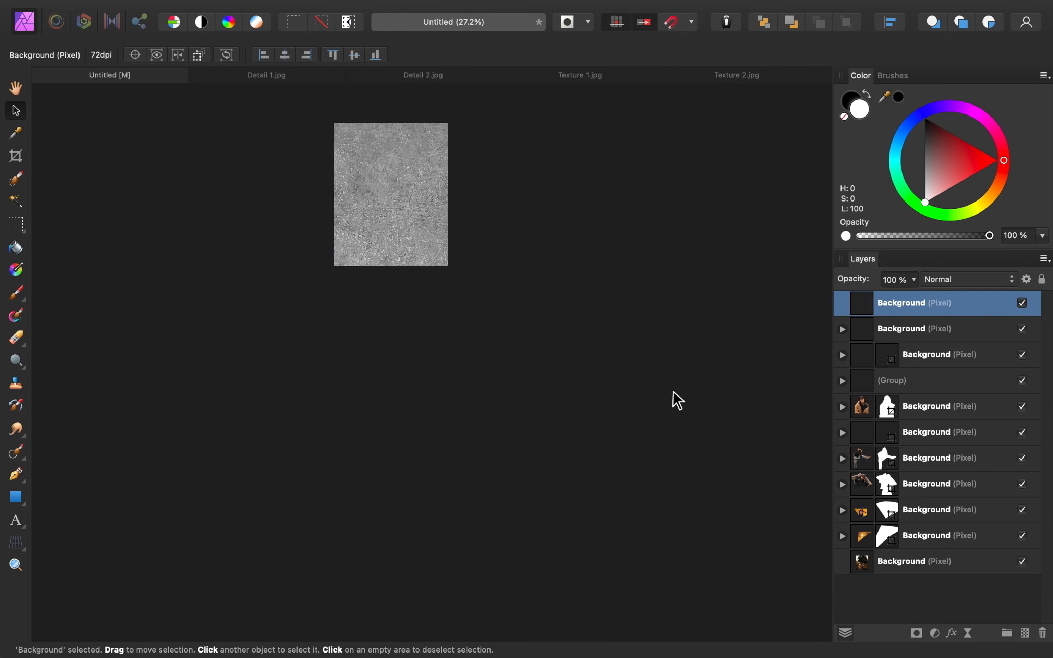
left_click_drag(653, 550, 461, 293)
scroll(391, 187, "up", 5)
scroll(530, 317, "up", 1)
scroll(529, 315, "down", 1)
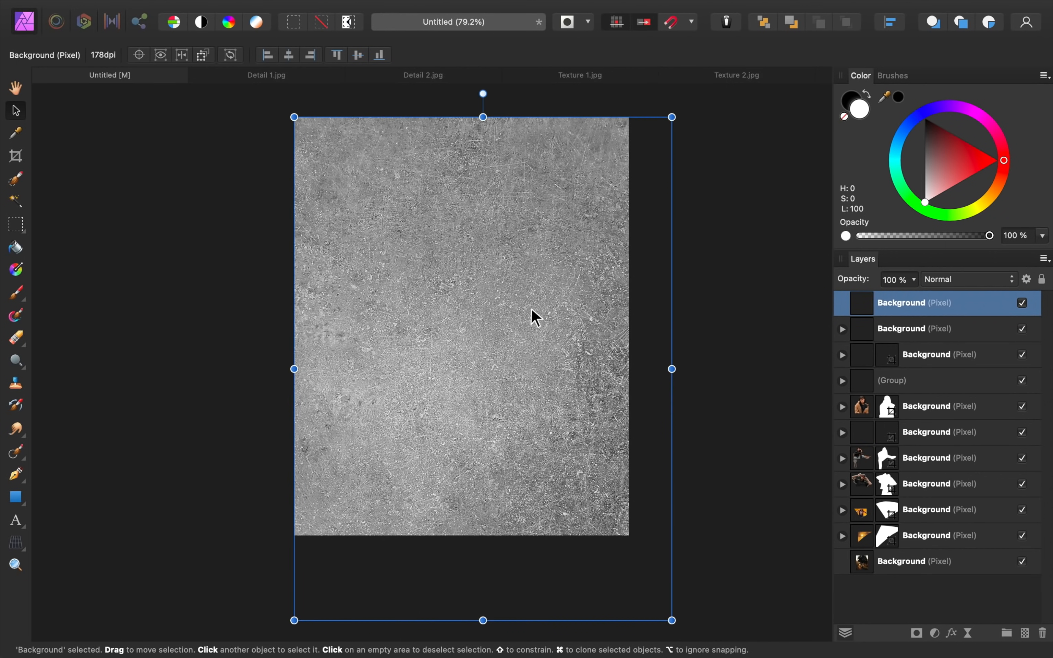
- Set the grunge texture layer's blend mode to Soft Light and its opacity to 56%, then deselect it
left_click(951, 281)
left_click(951, 281)
left_click(952, 281)
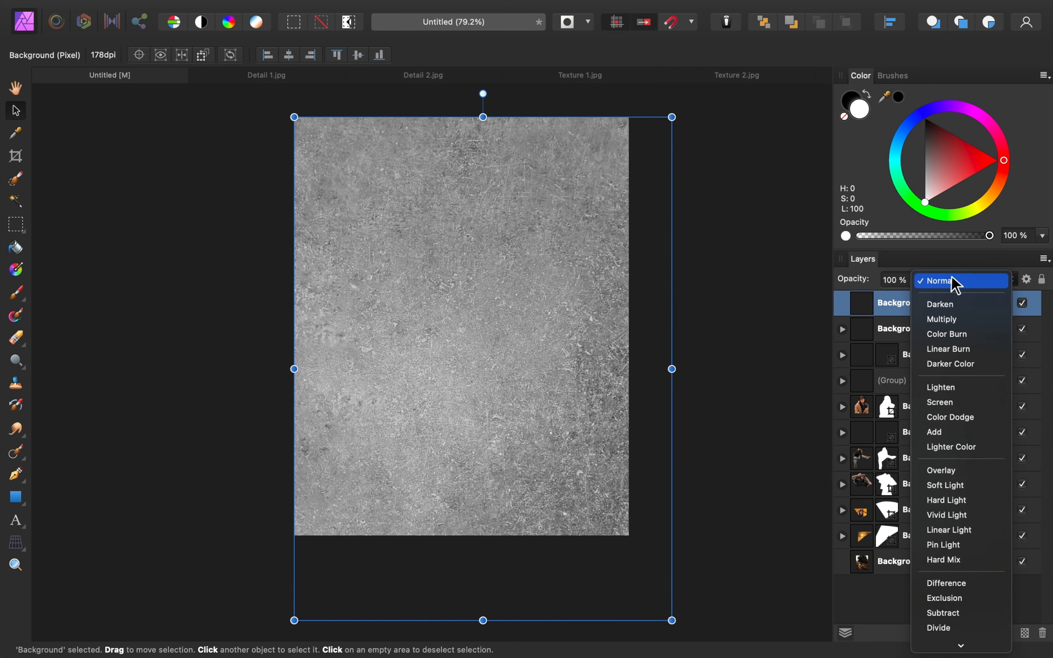
left_click(970, 487)
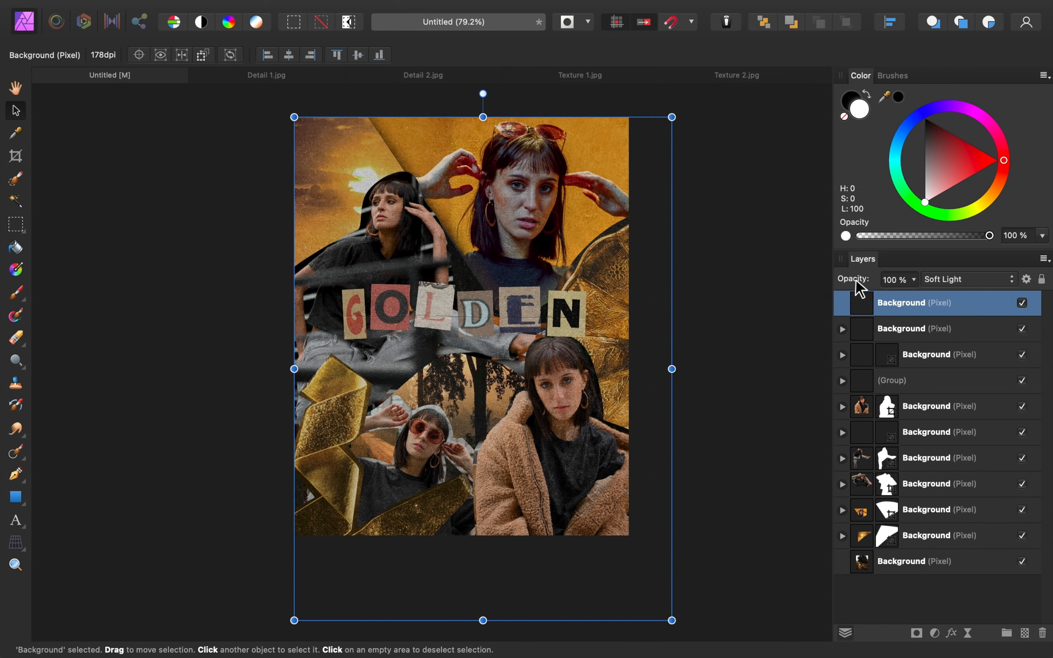
left_click_drag(865, 279, 822, 296)
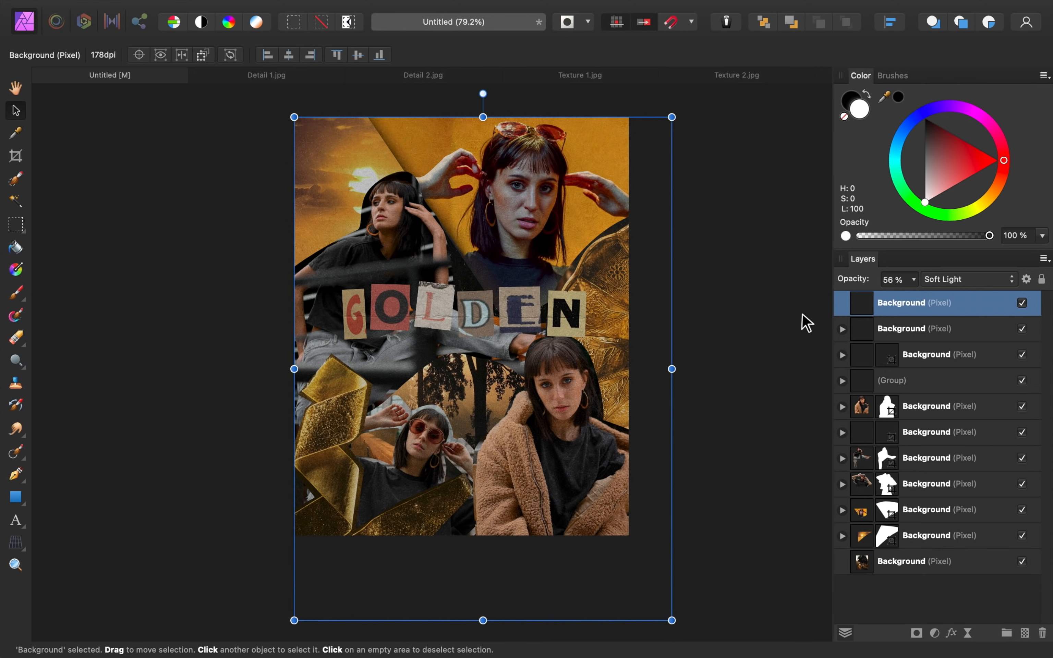
left_click(807, 323)
key("super+0")
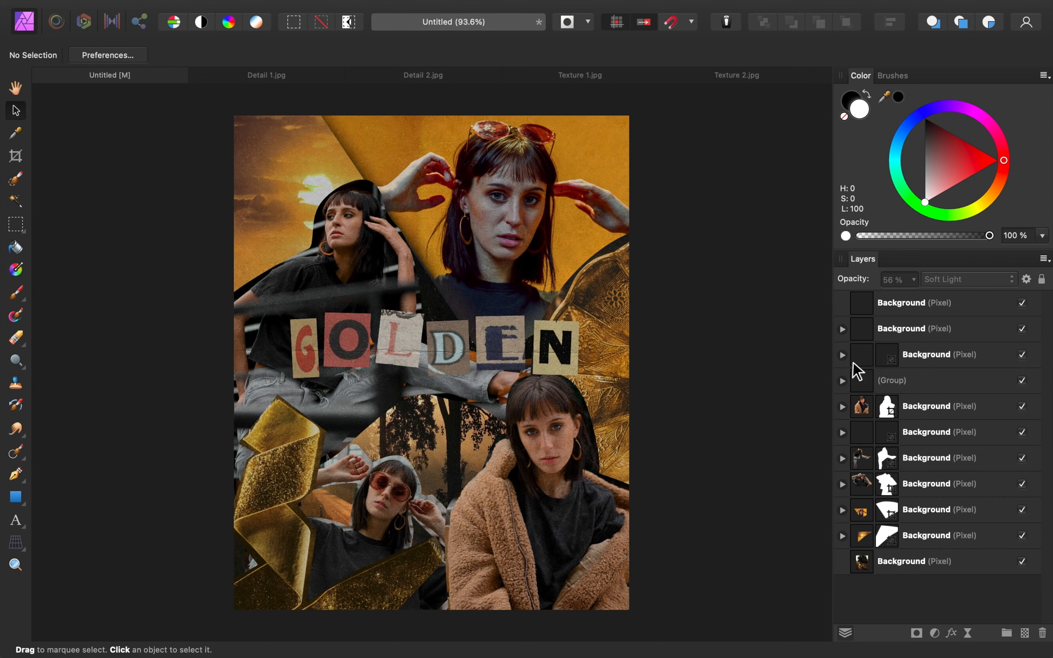
- Add a Gradient Map adjustment above all layers and delete the gradient's middle green stop
left_click(935, 633)
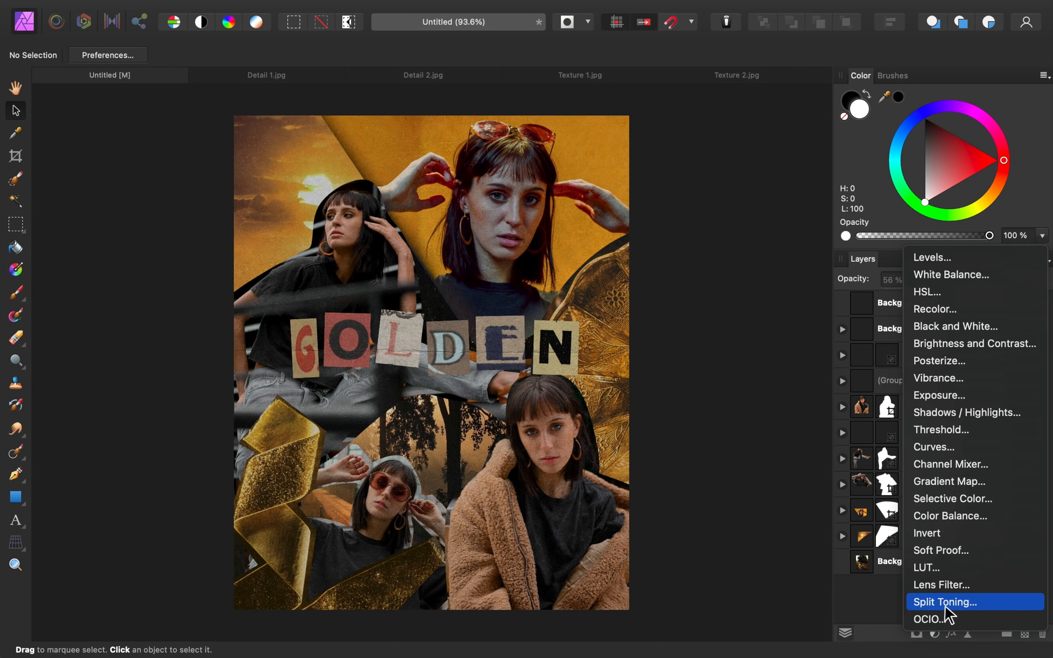
left_click(984, 482)
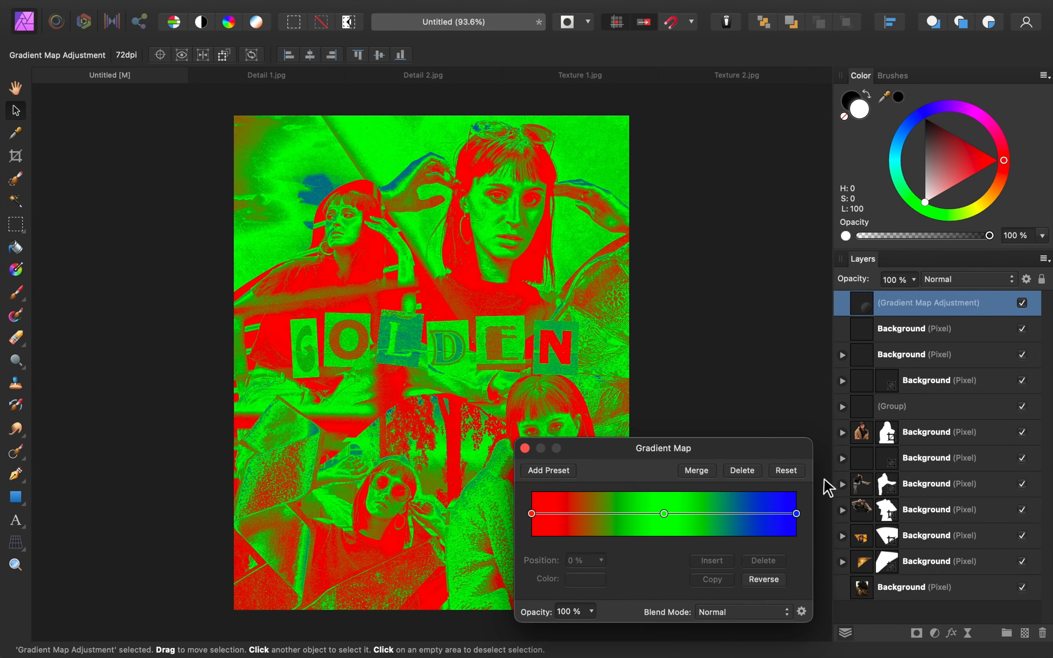
left_click(664, 515)
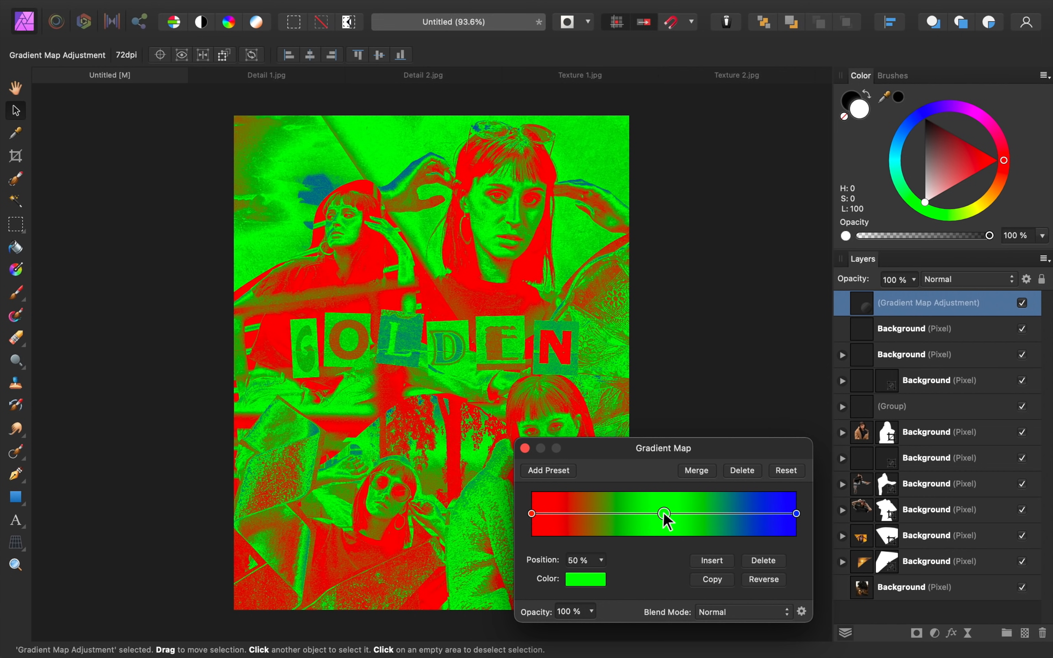
left_click(766, 563)
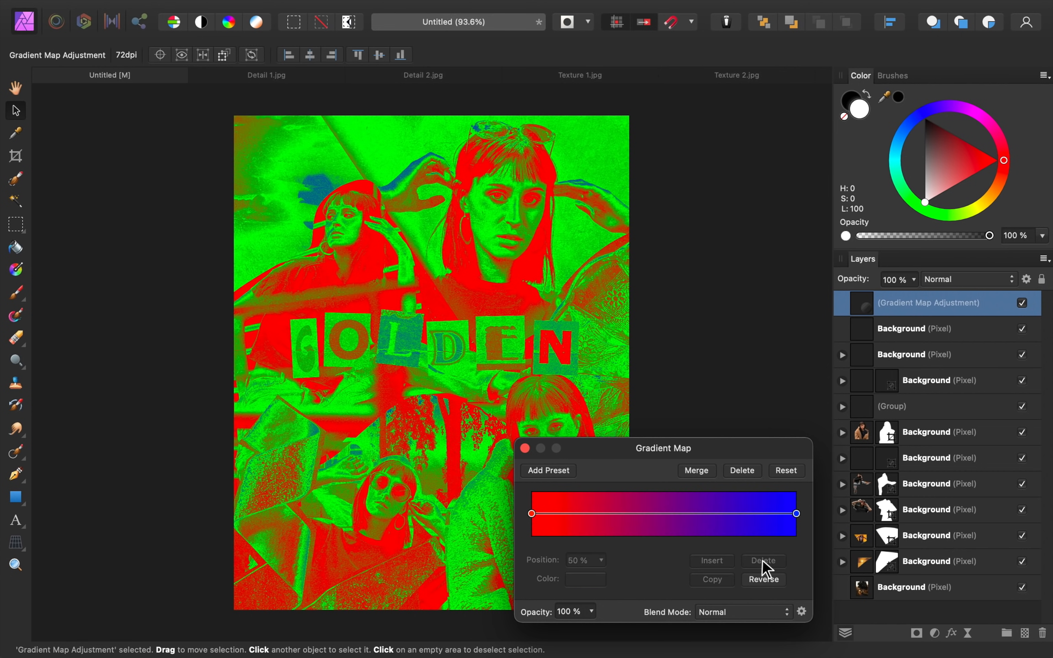
- Set the gradient's start stop to blue (H 203, S 100, L 50) and its end stop to orange (H 37, S 100, L 50)
left_click(532, 515)
left_click(593, 578)
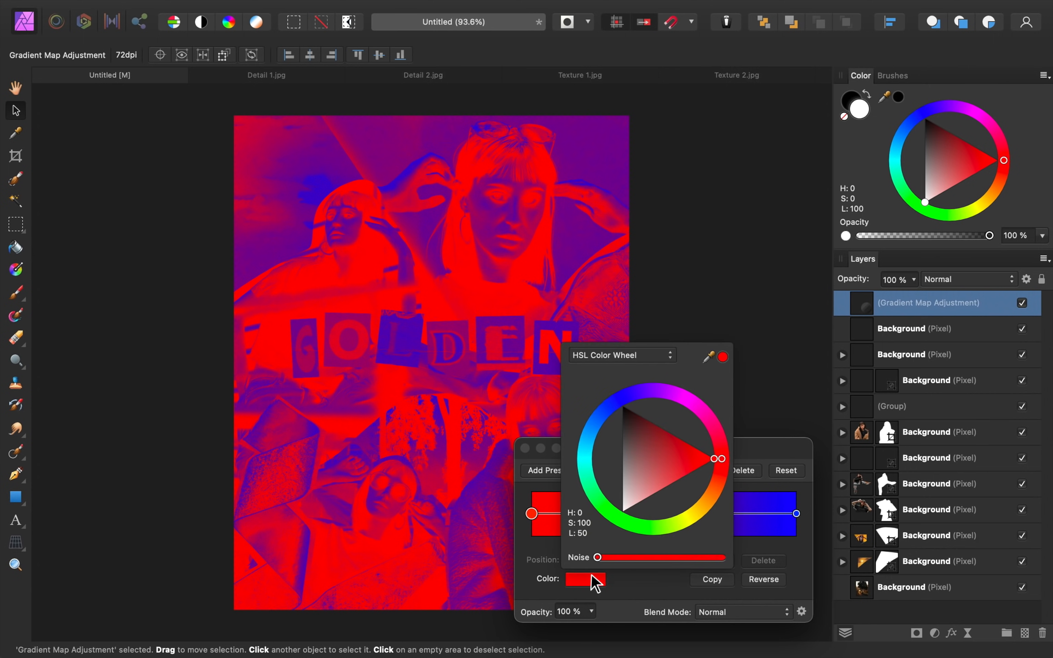
left_click(592, 434)
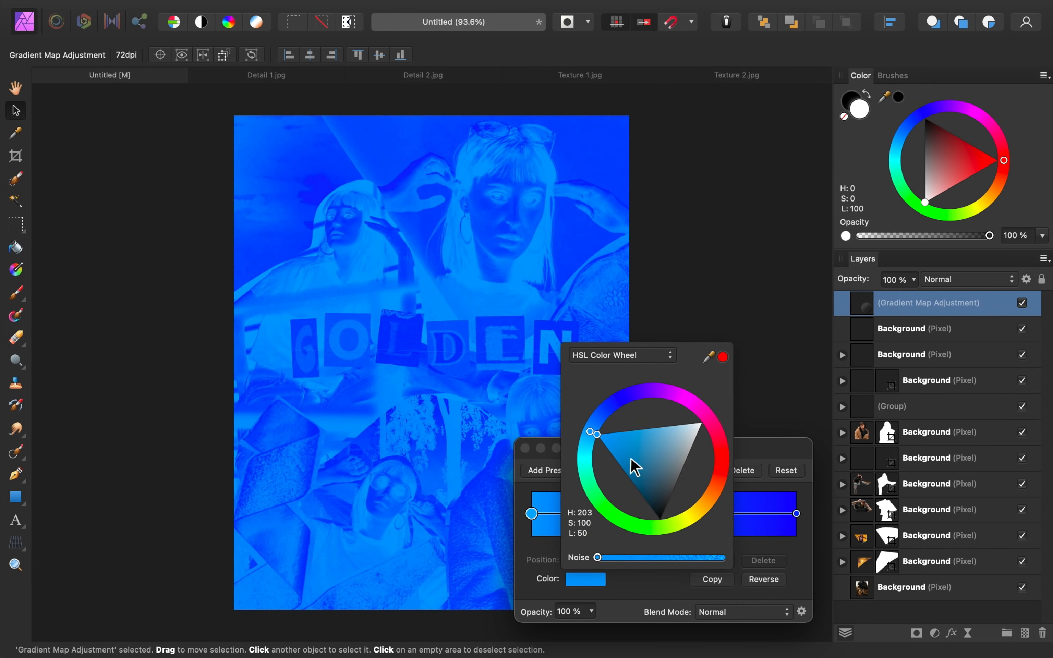
left_click(797, 515)
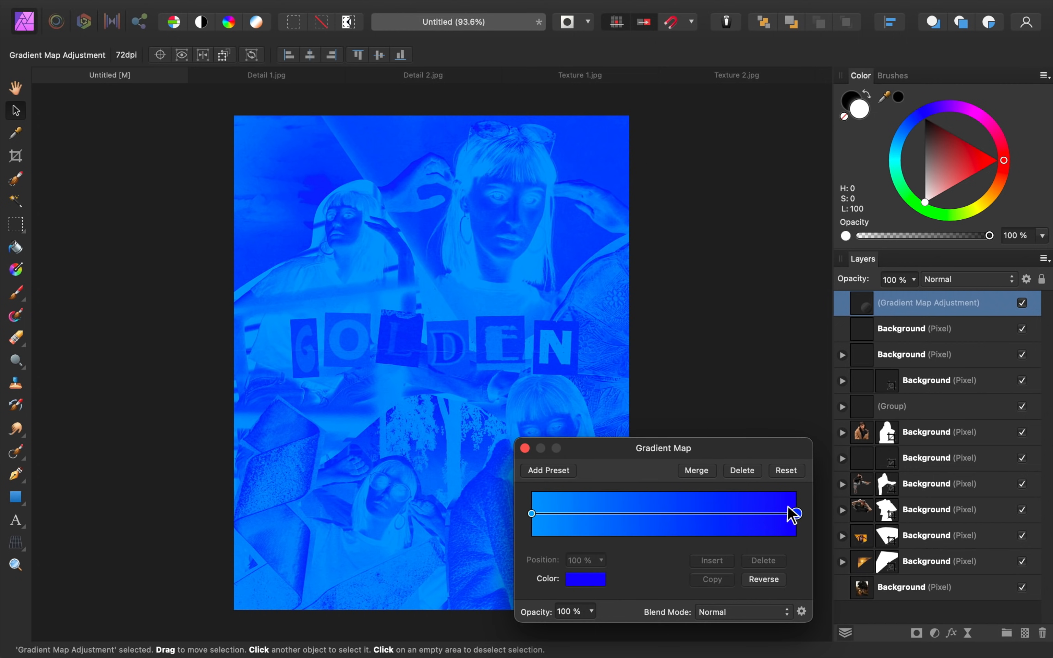
left_click(592, 579)
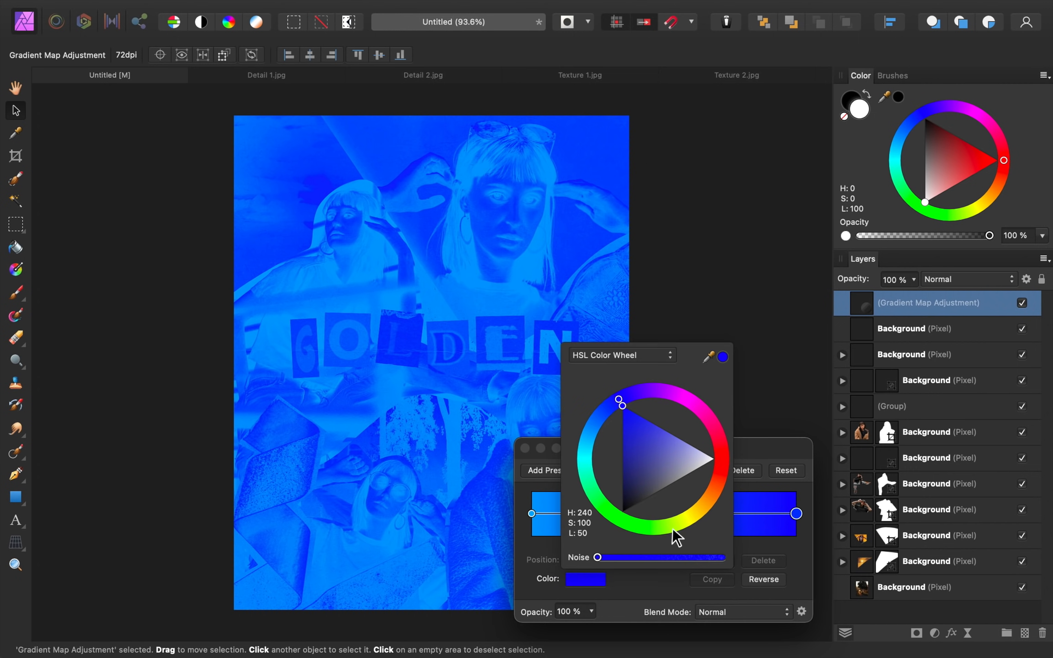
left_click(707, 501)
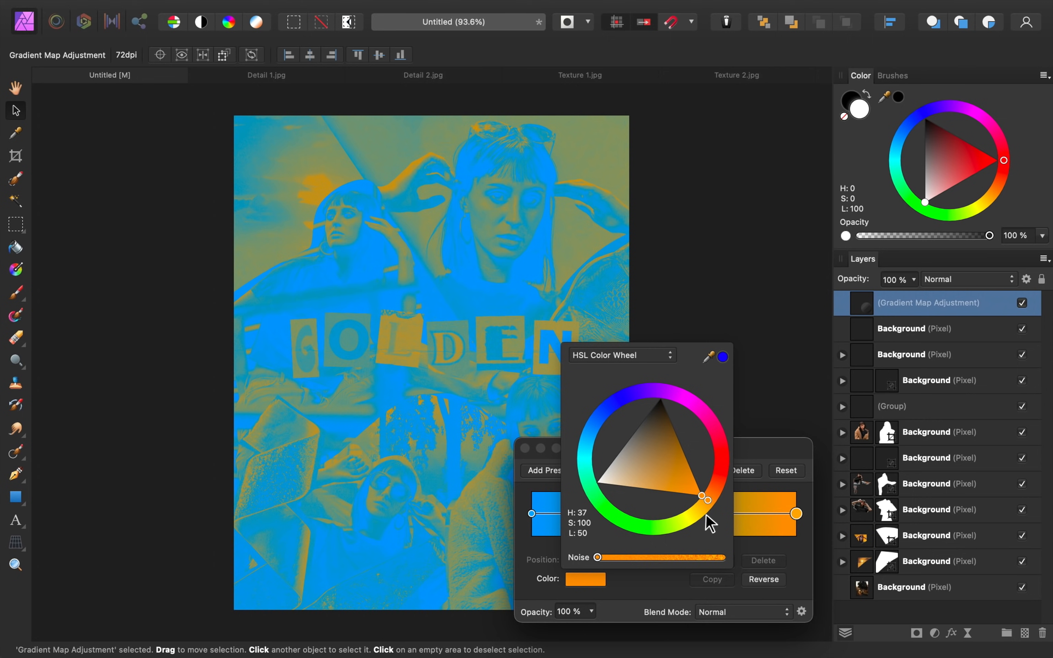
left_click(799, 565)
- Set the Gradient Map adjustment to Soft Light at 33% opacity, and compare the poster with and without it
left_click(750, 613)
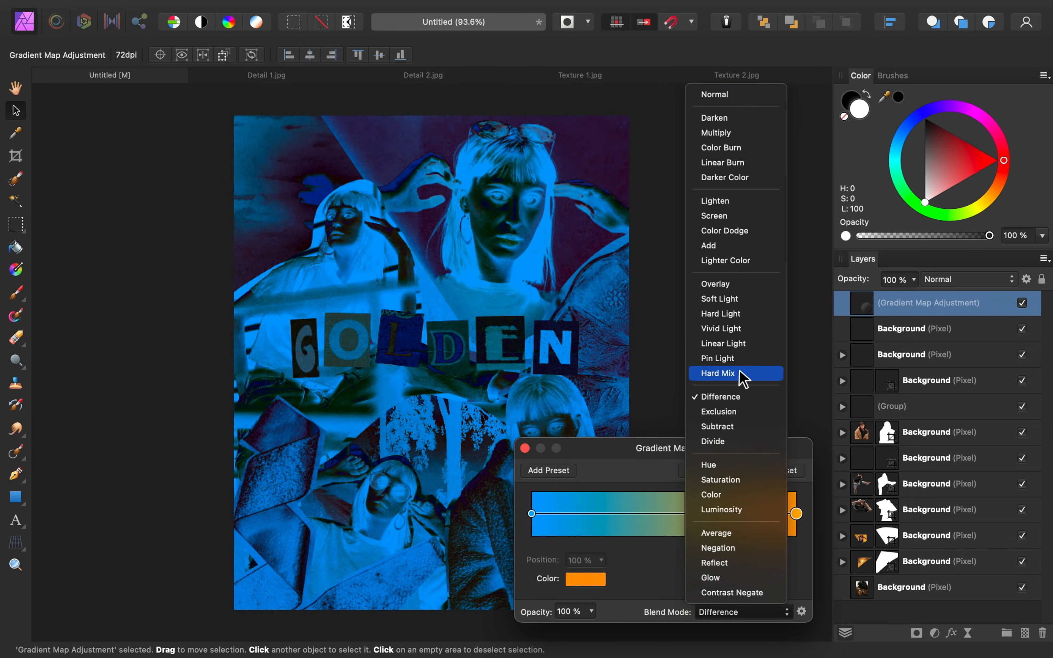
left_click(747, 300)
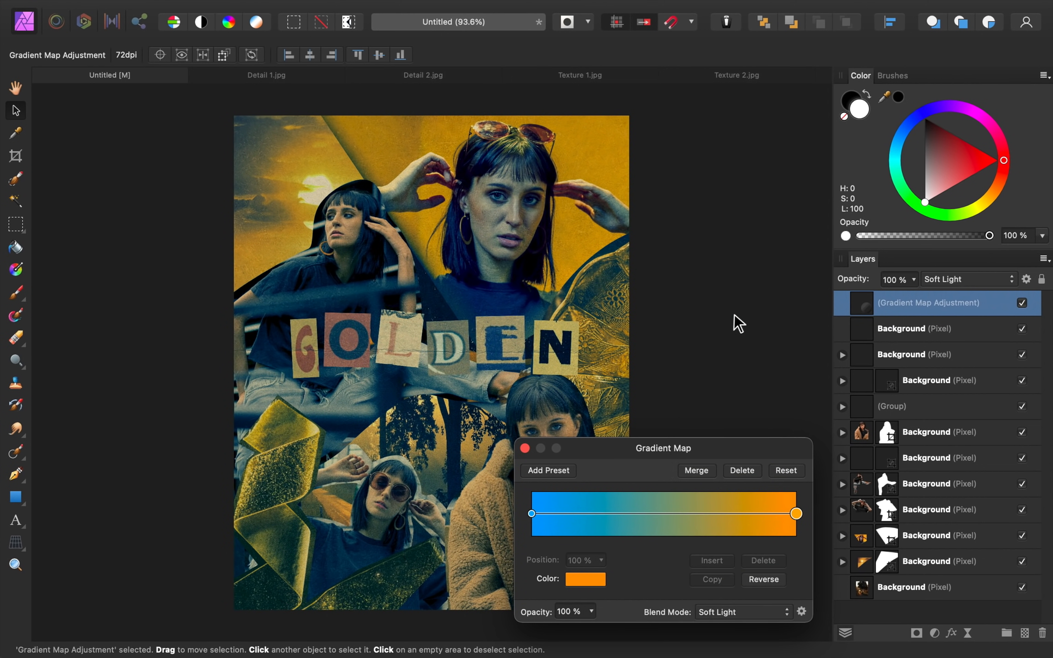
left_click(525, 448)
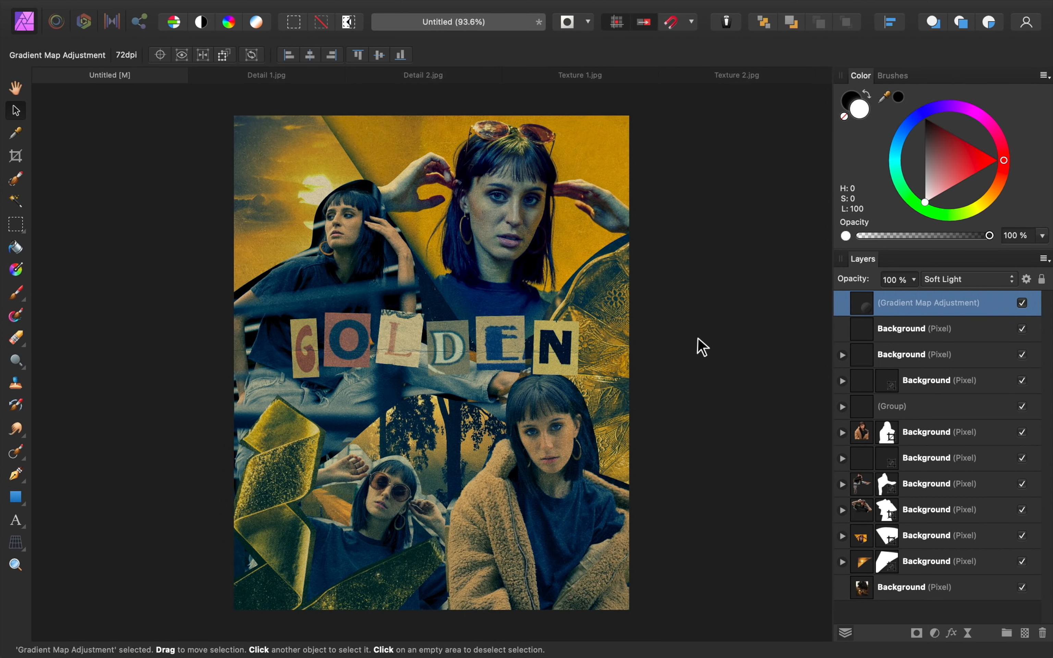
mouse_move(863, 288)
left_mouse_down()
mouse_move(796, 284)
mouse_move(858, 279)
left_mouse_up()
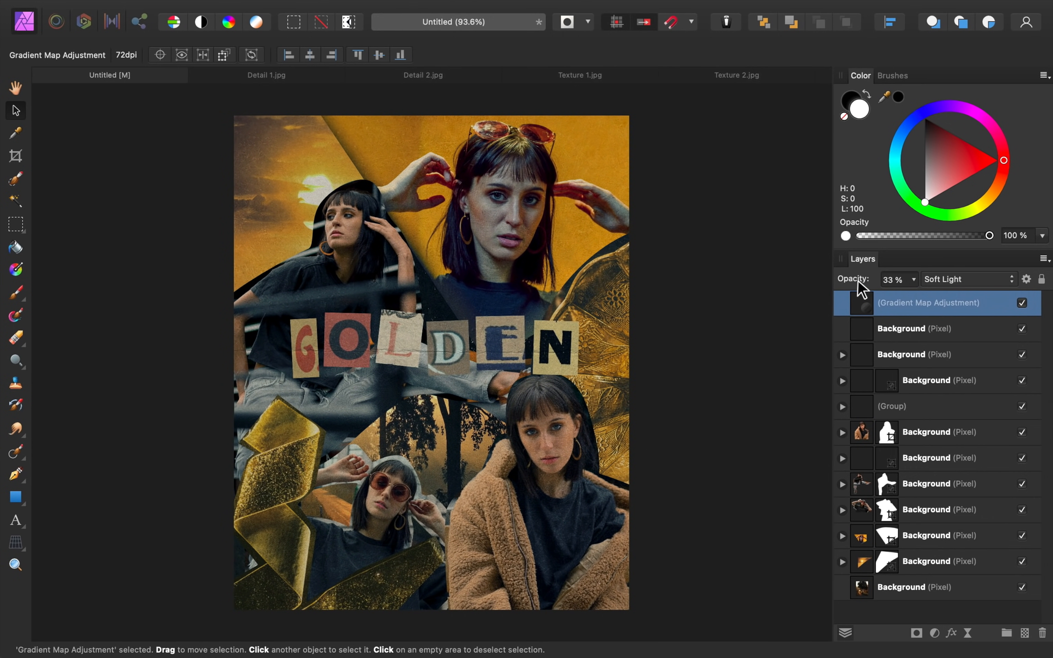
left_click(1022, 303)
left_click(1022, 303)
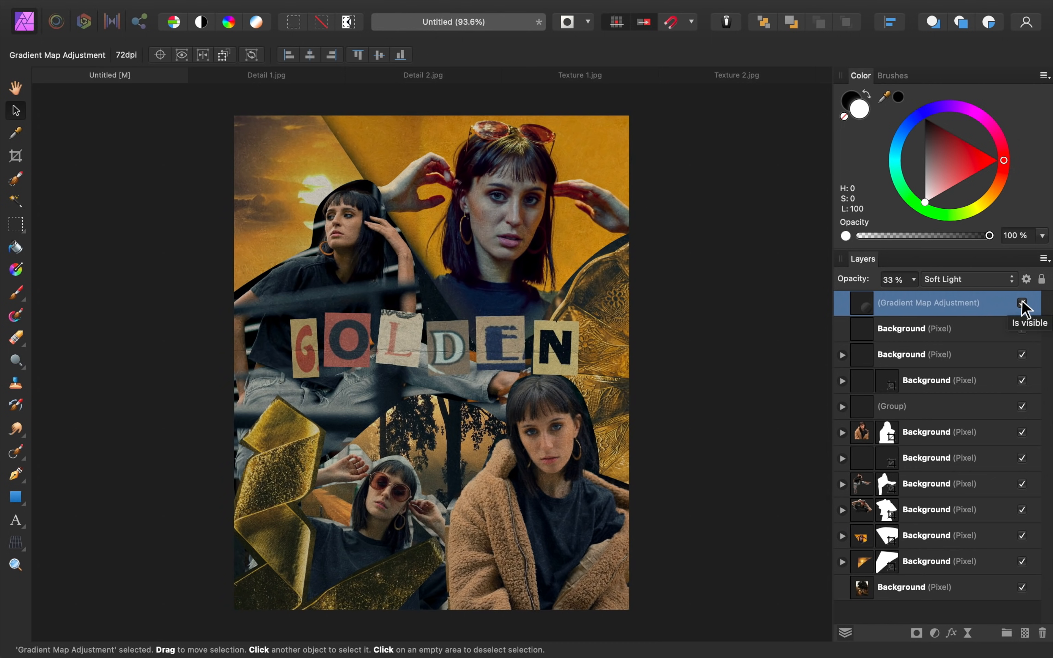